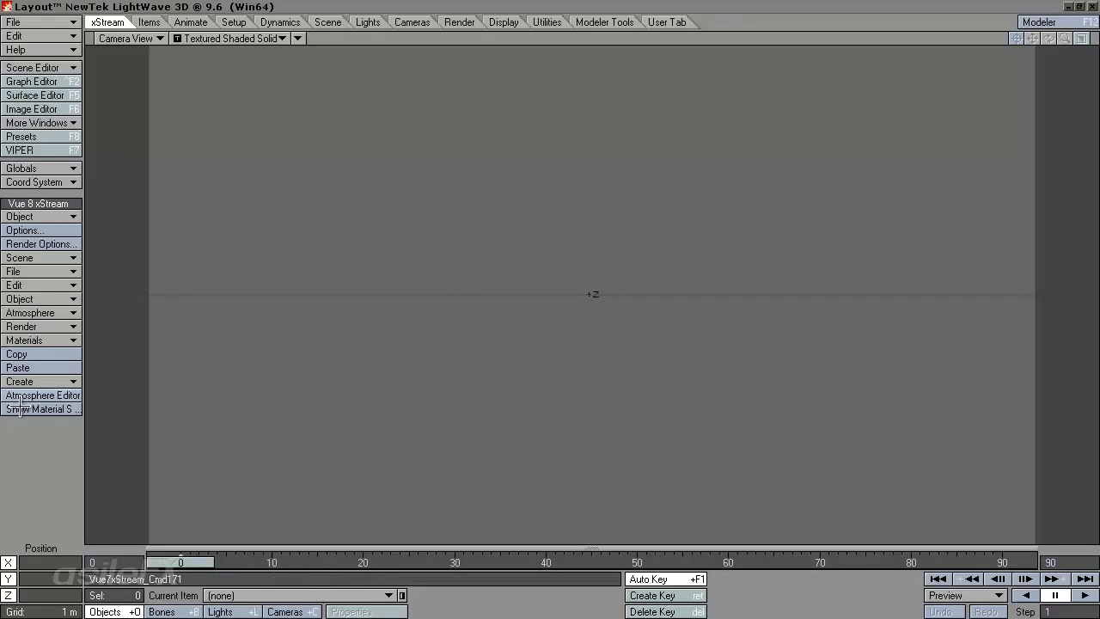
Create a new Vue scene inside LightWave Layout.
left_click(39, 272)
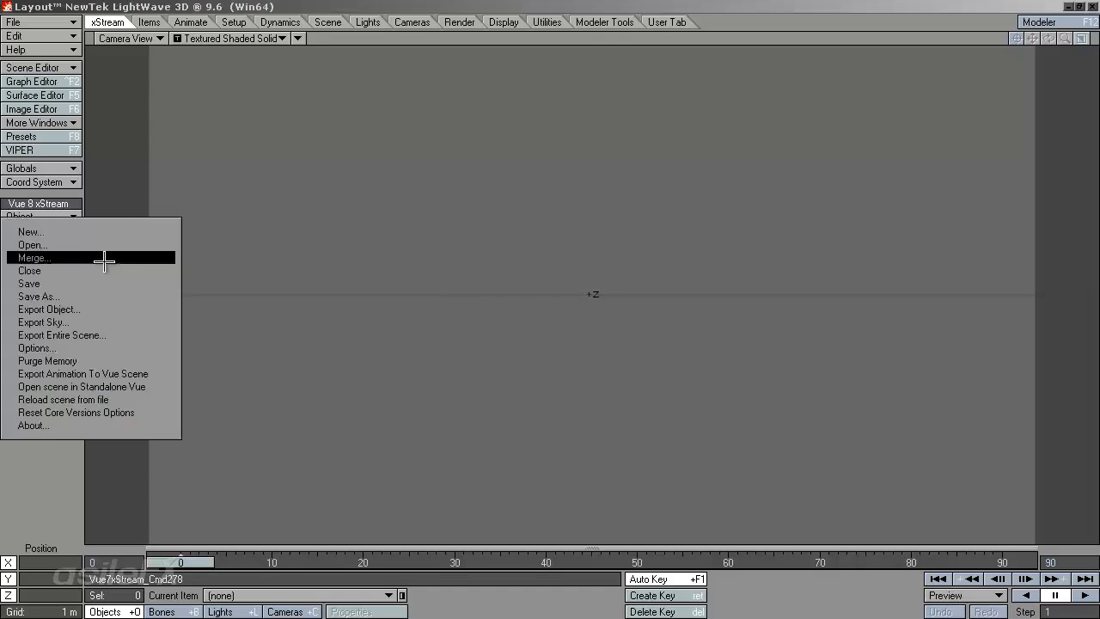
left_click(112, 232)
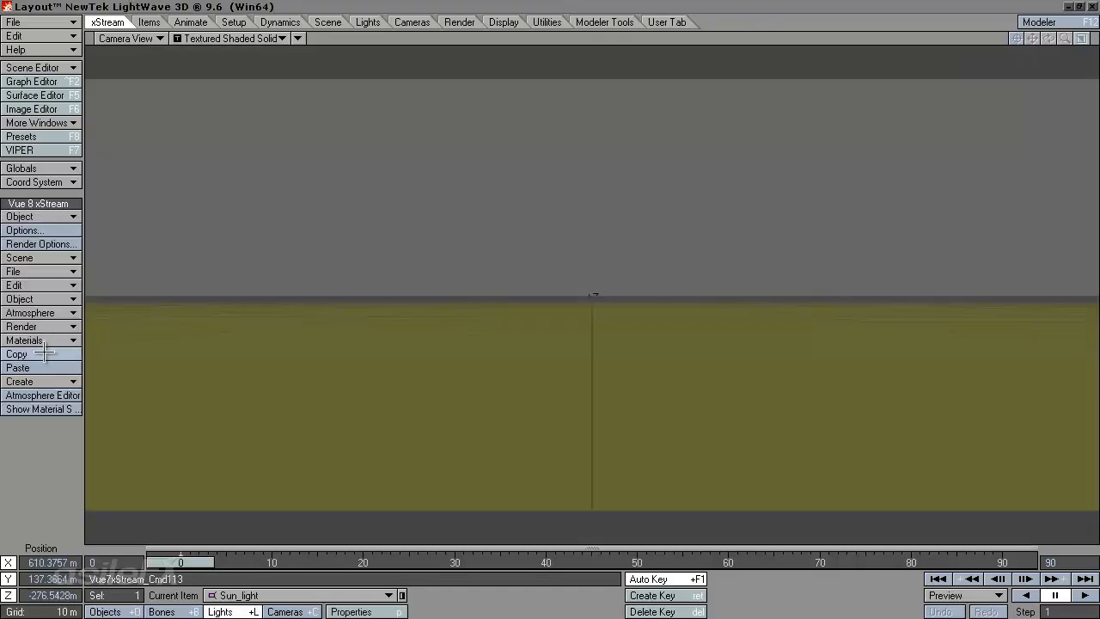
left_click(65, 219)
left_click(356, 332)
In the Vue xStream options, stop incorporating the Vue scene in the LightWave scene file and make it relative to the LightWave Content folder.
left_click(25, 230)
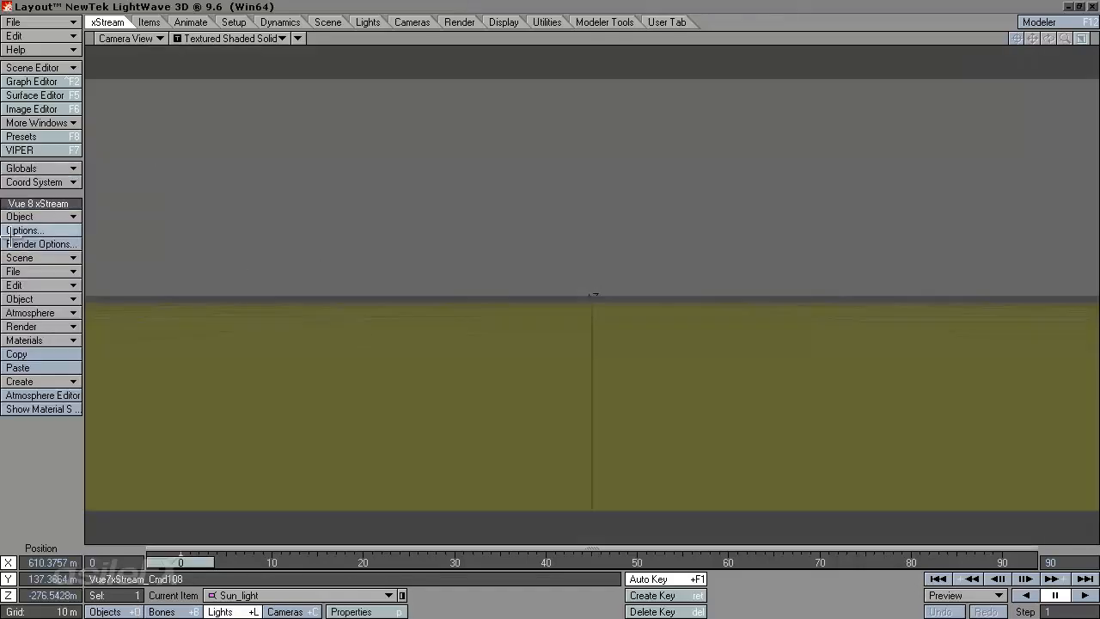
left_click(221, 60)
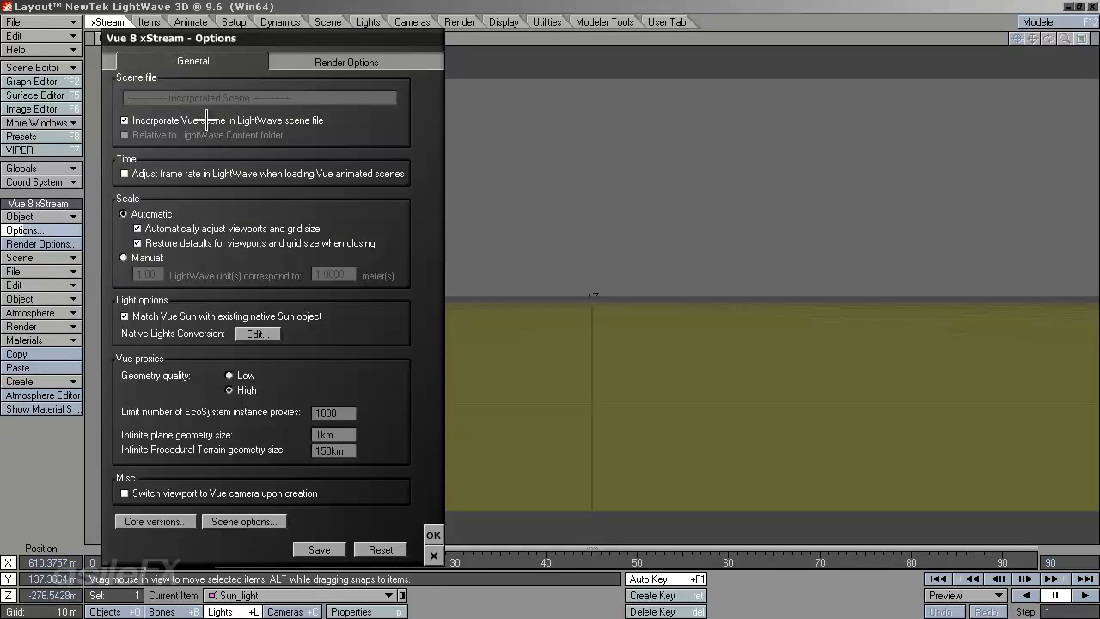
left_click(172, 135)
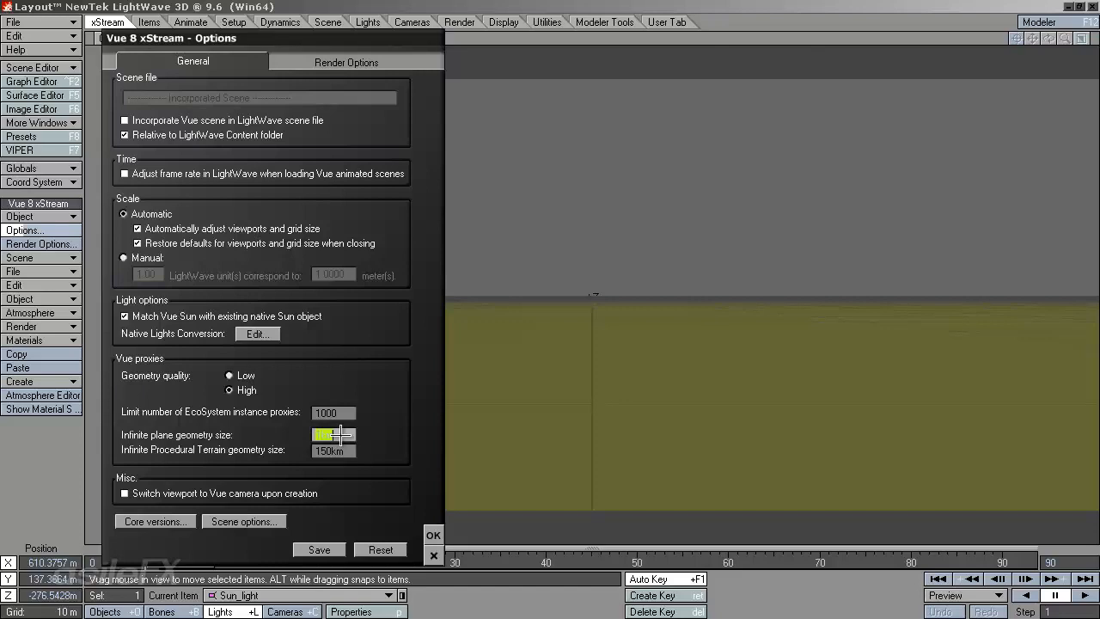
Set the infinite procedural terrain geometry size to 75km, apply the options and save the Vue scene as InfiniteTerrain in the Vue Scenes folder.
key("Tab")
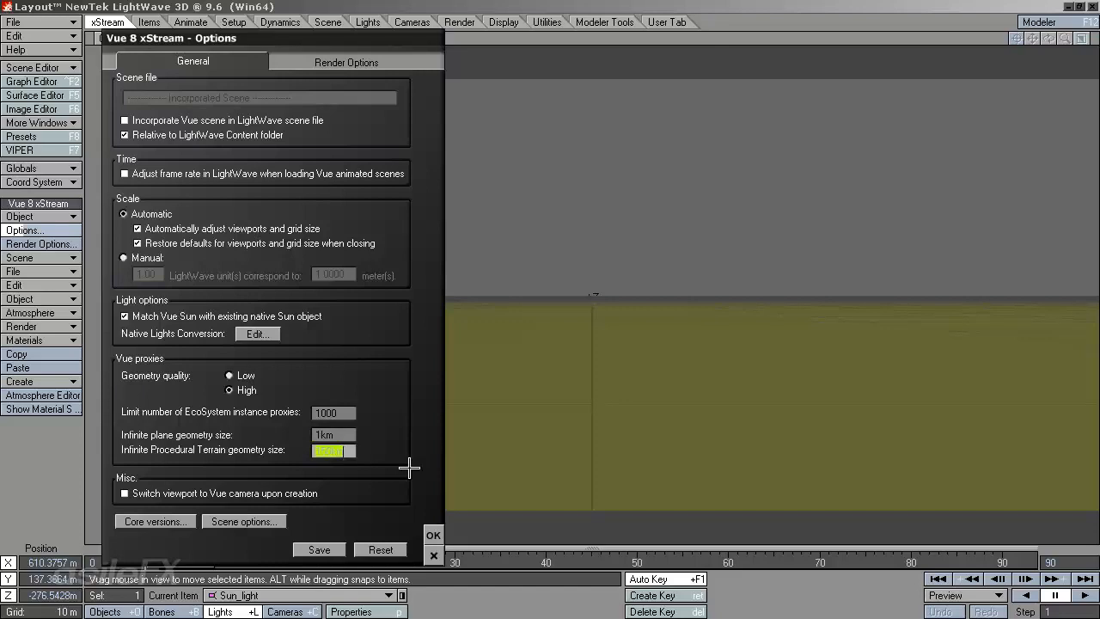
left_click(352, 455)
left_click(422, 497)
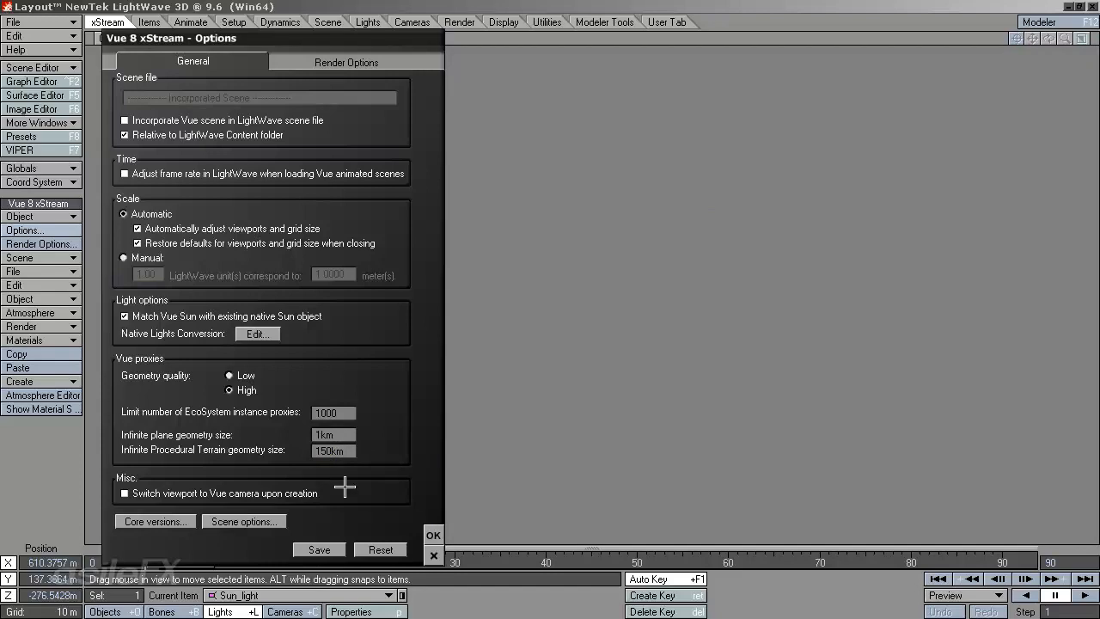
left_click(342, 450)
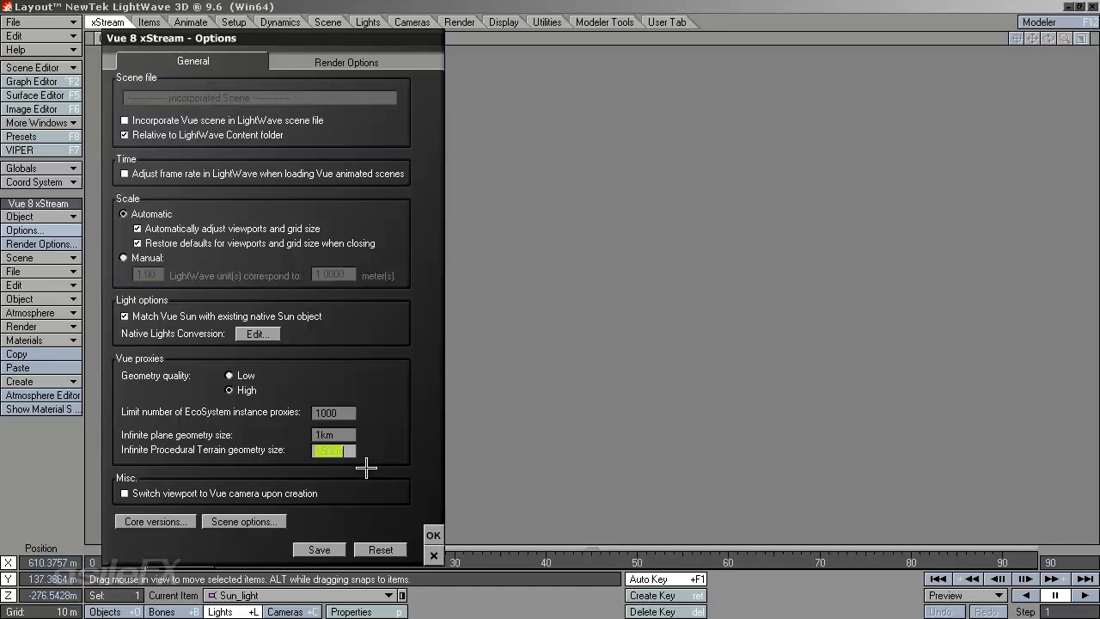
type("75km")
key("Return")
left_click(433, 535)
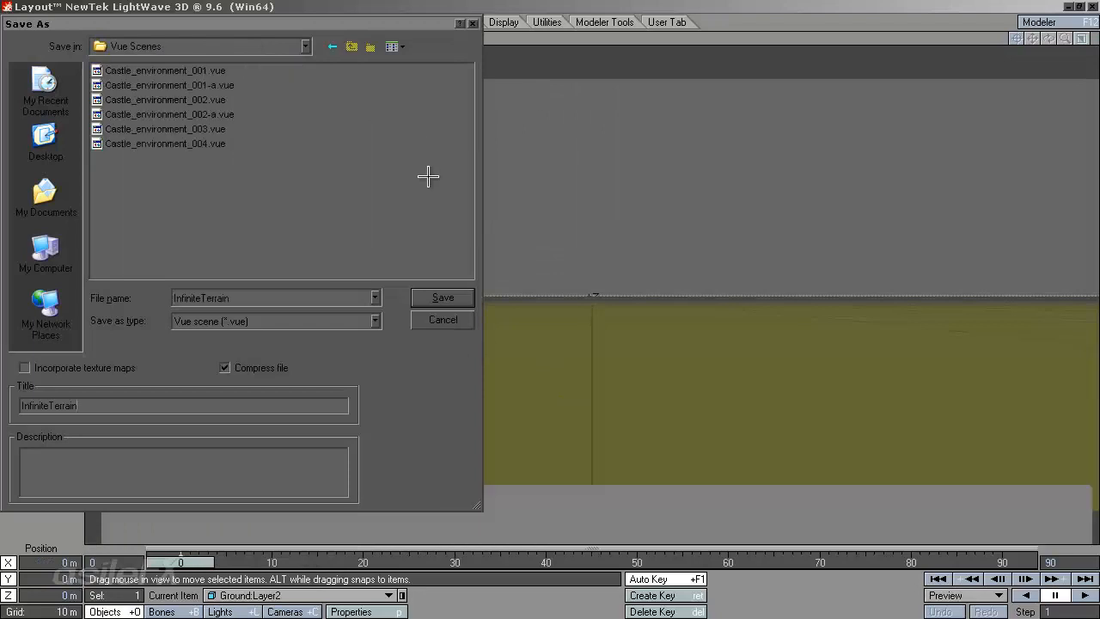
left_click(452, 297)
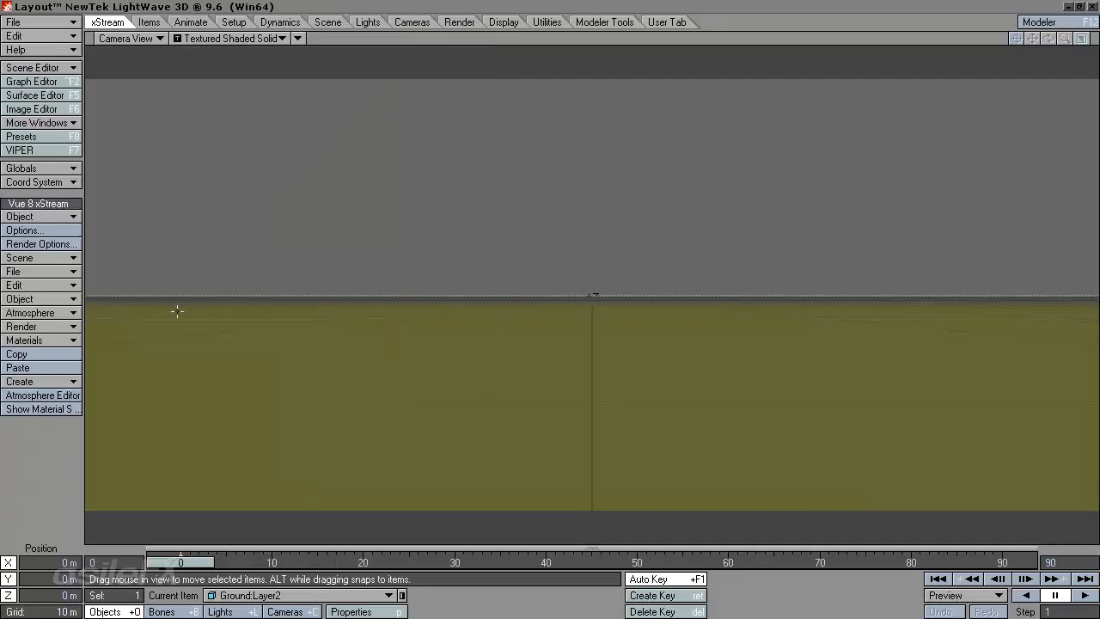
Create a procedural terrain from the Brown preset in the Infinite Terrains collection.
left_click(64, 296)
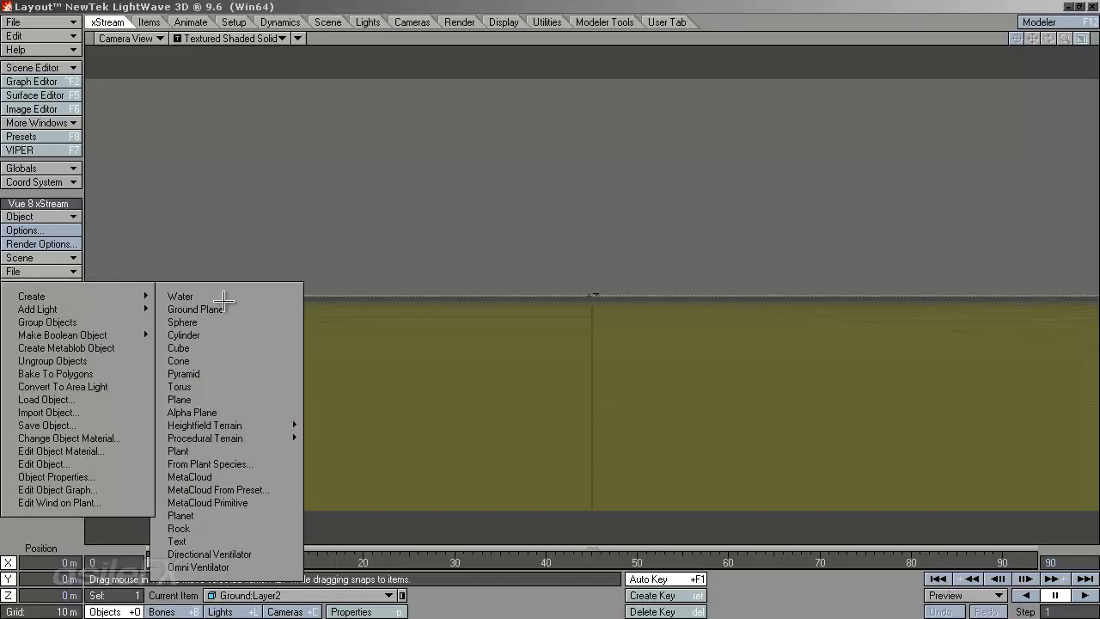
left_click(227, 449)
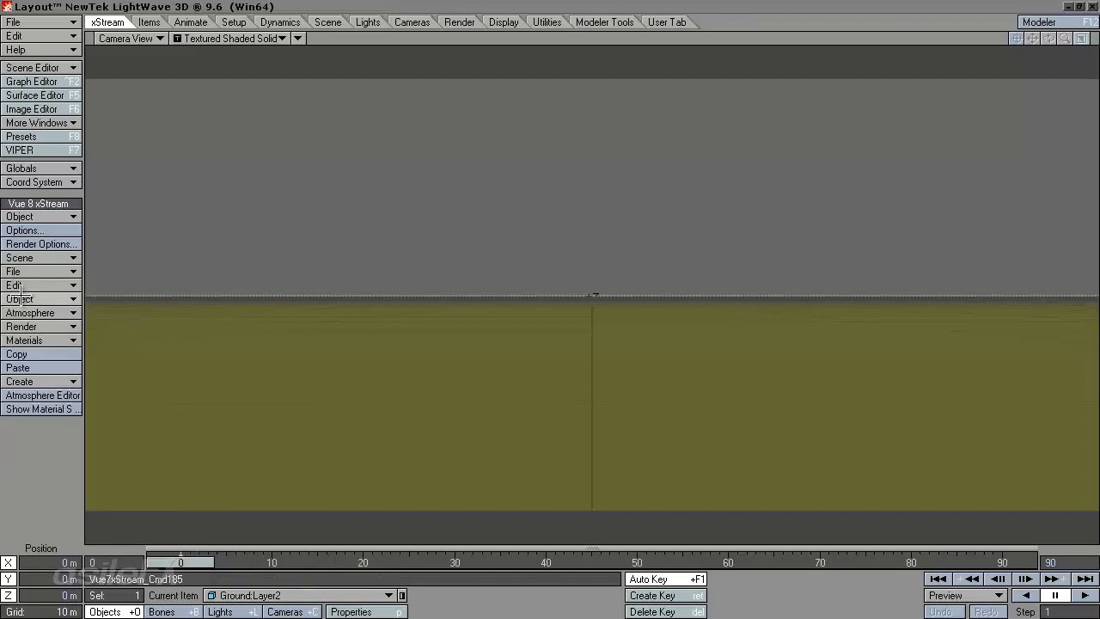
left_click(52, 298)
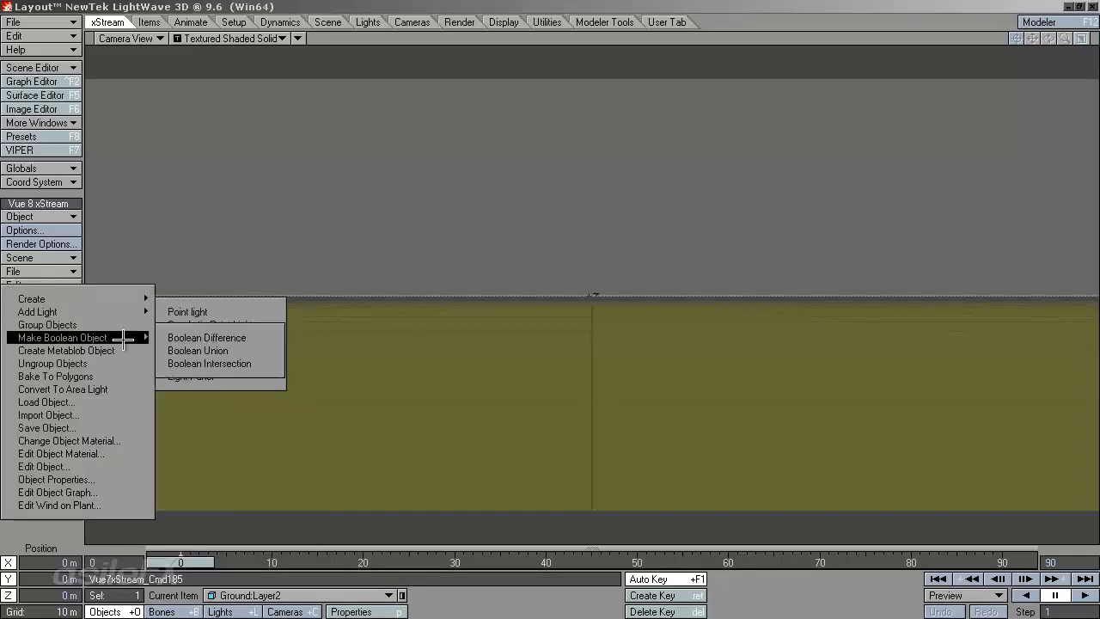
mouse_move(130, 298)
mouse_move(258, 440)
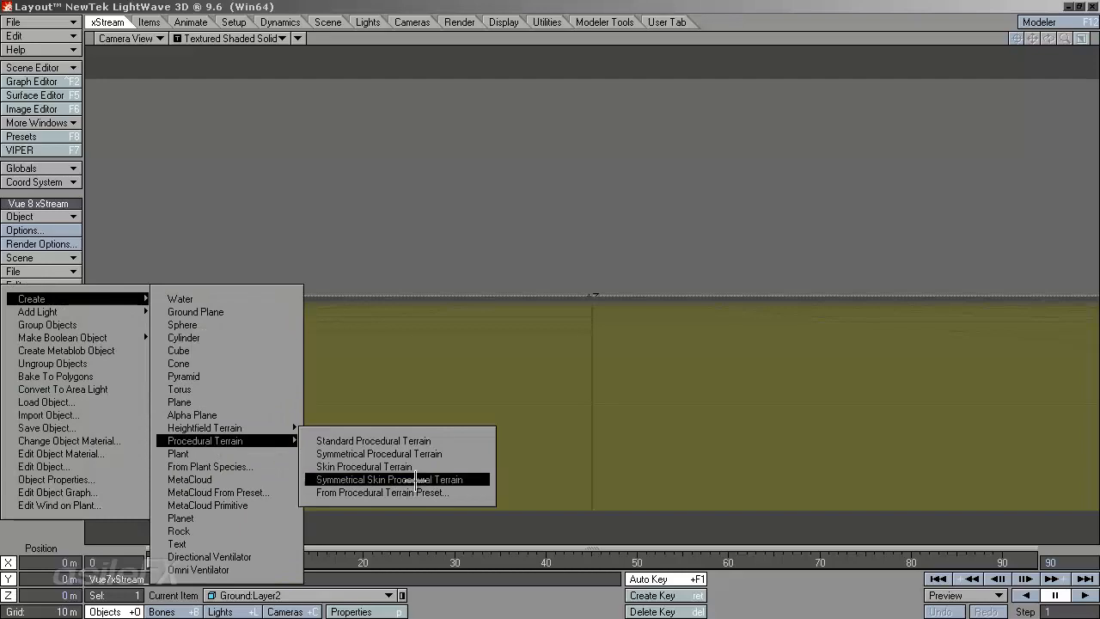
left_click(446, 493)
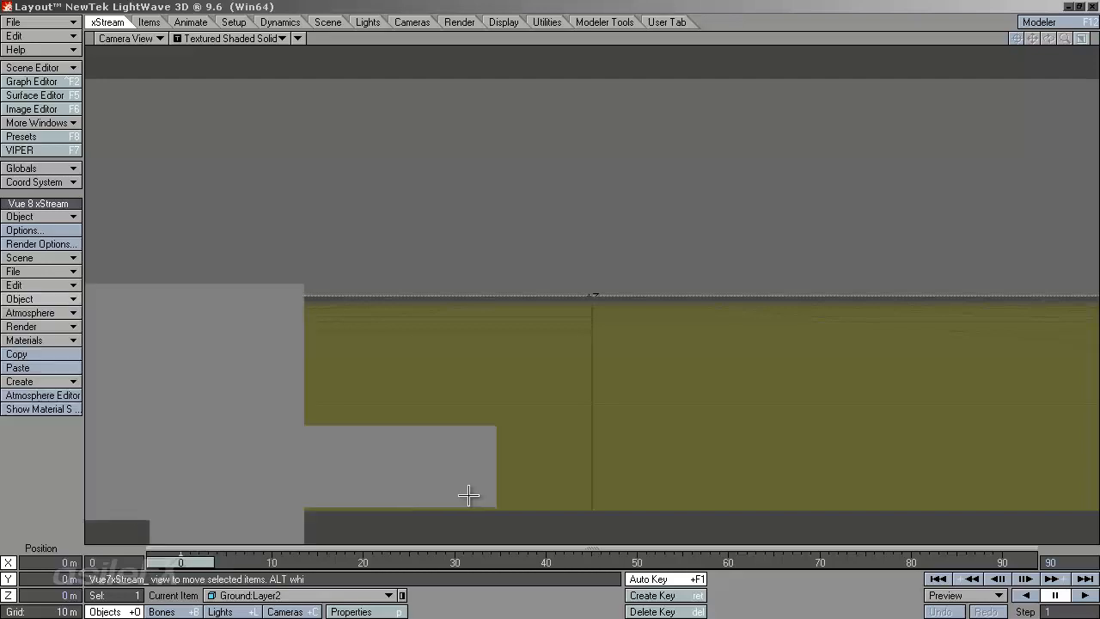
left_click(251, 218)
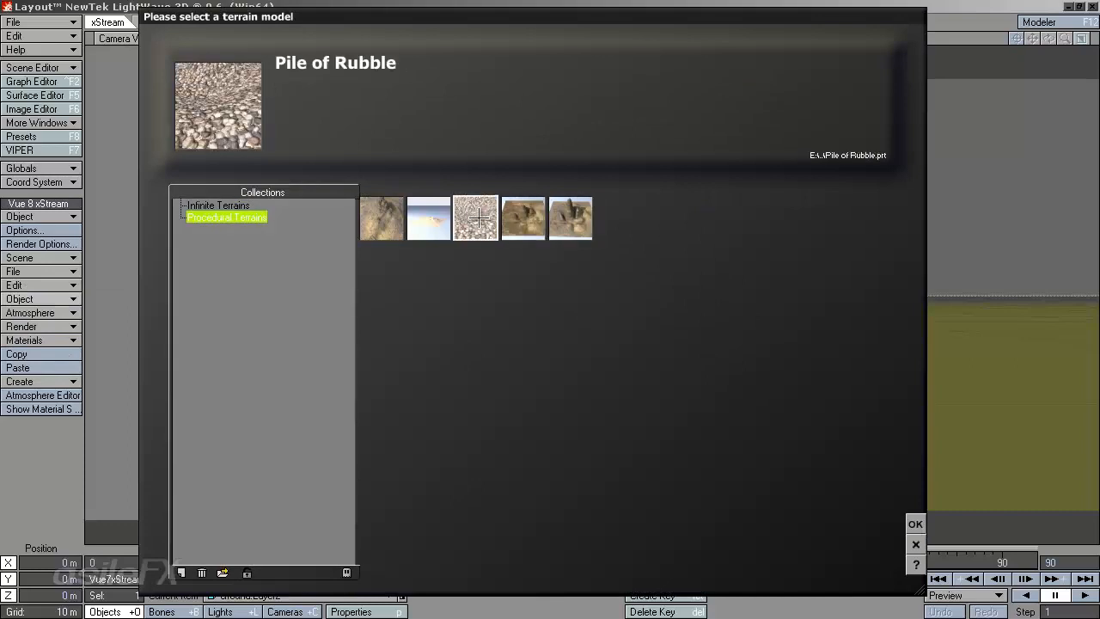
left_click(205, 206)
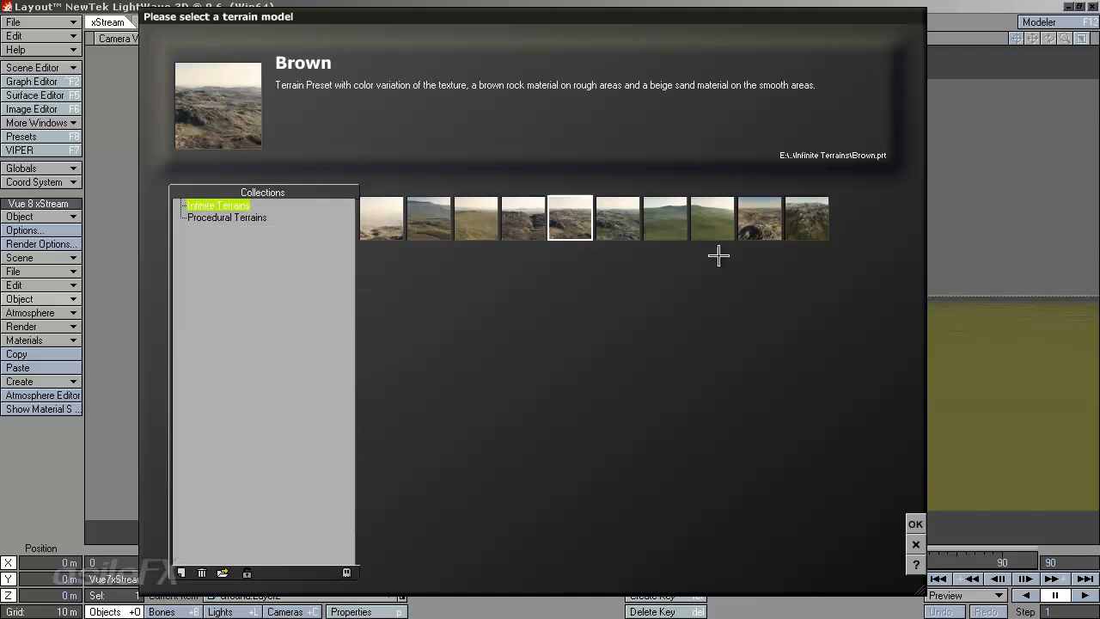
left_click(916, 524)
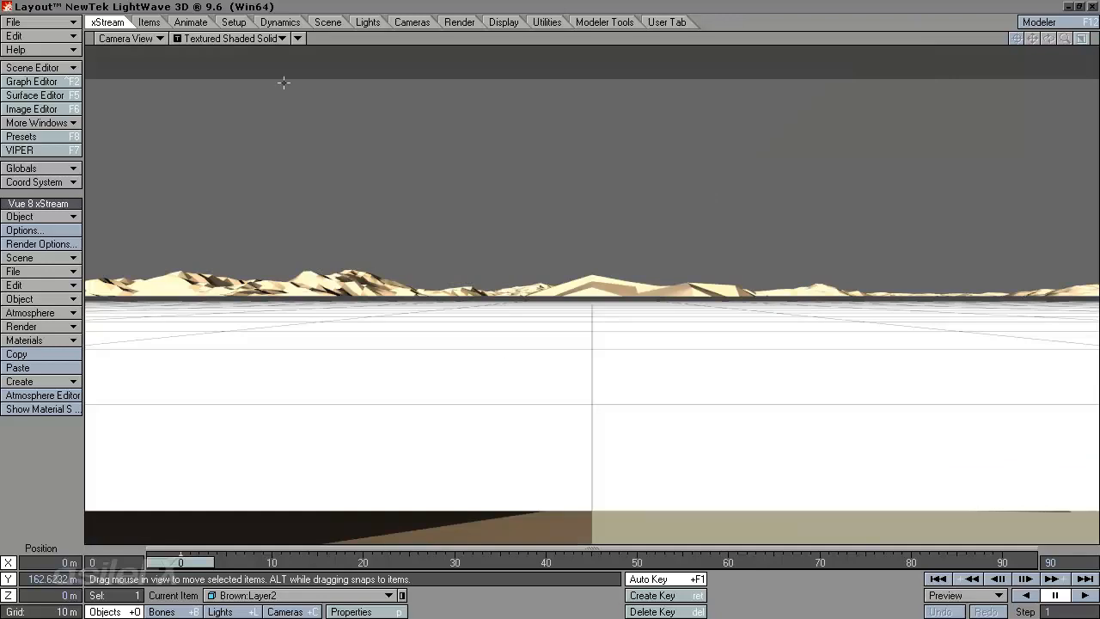
Switch the viewport from the camera to Perspective and zoom out to show the terrain around the small plane.
left_click(146, 37)
left_click(162, 51)
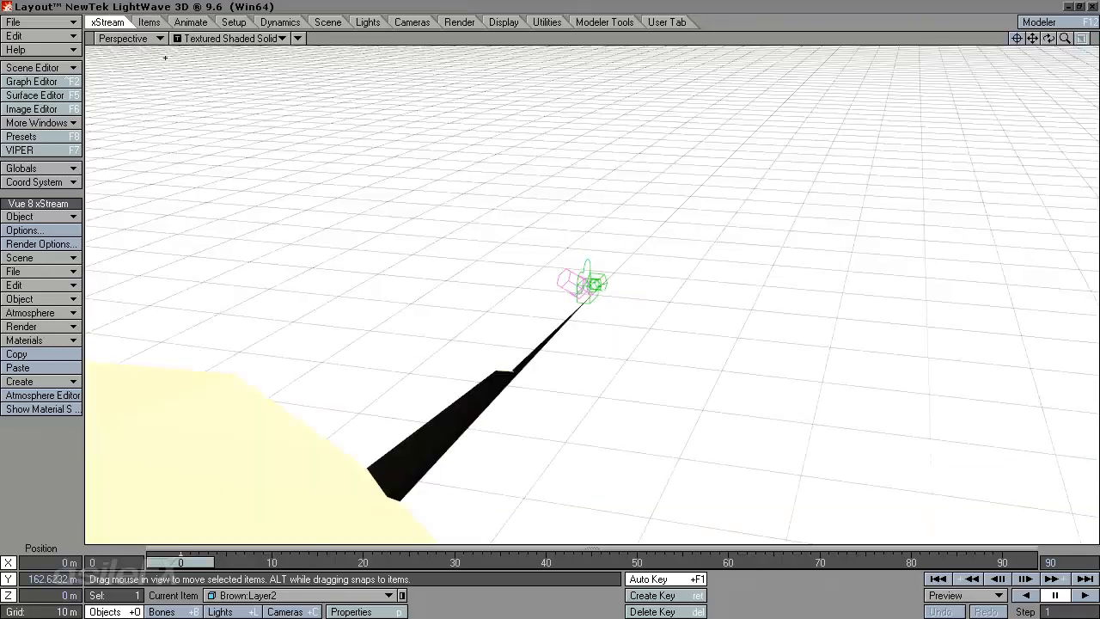
left_click_drag(1066, 40, 550, 302)
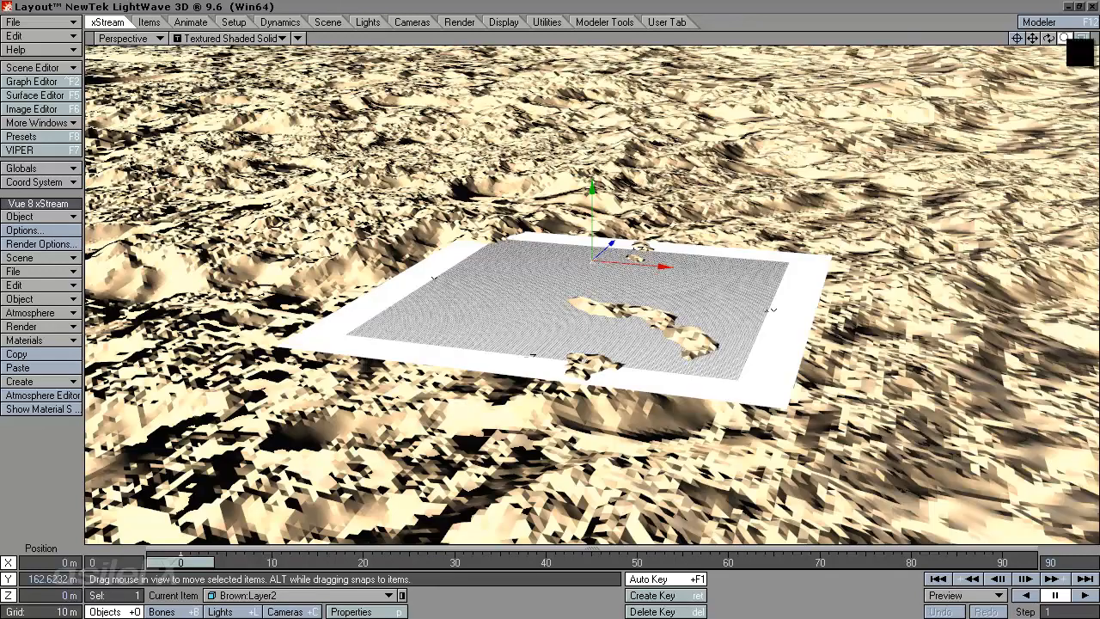
left_click_drag(1066, 38, 533, 314)
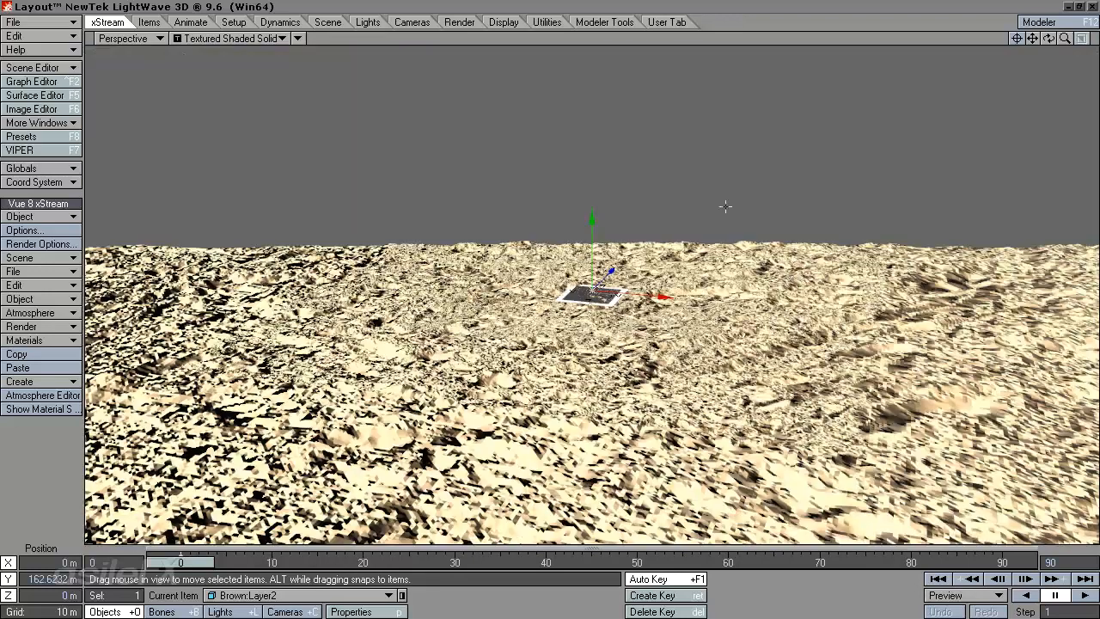
Adjust the Layout grid size down and back up to reach 500 m.
key("bracketright")
key("bracketleft")
key("bracketleft")
key("bracketleft")
key("bracketleft")
key("bracketleft")
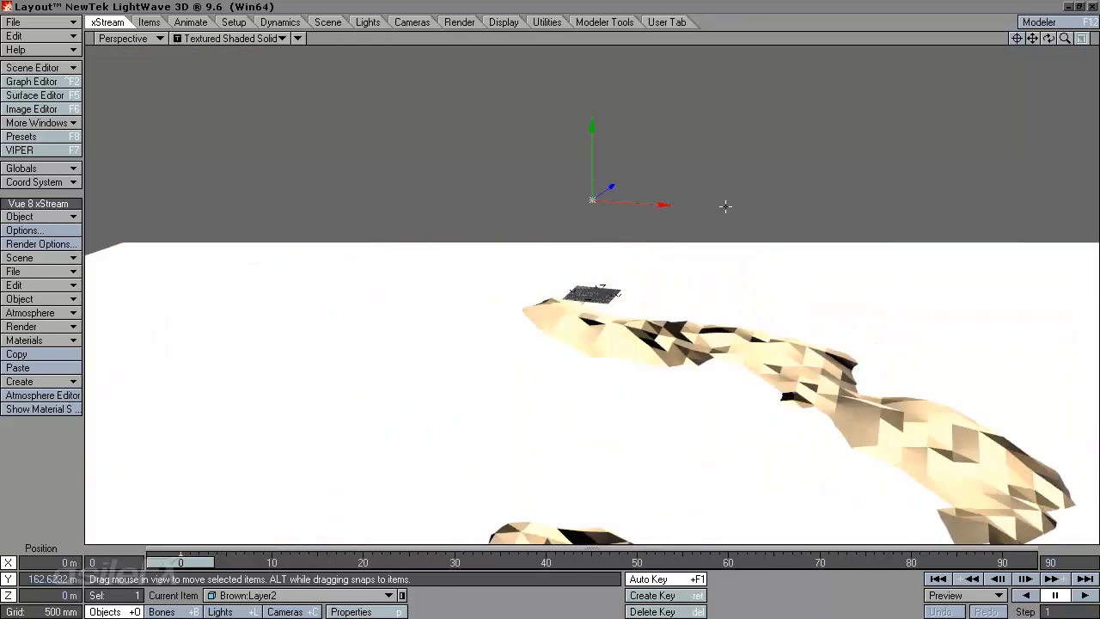
key("bracketright")
key("bracketright")
key("bracketright")
key("bracketright")
key("bracketright")
key("bracketright")
key("bracketright")
key("bracketright")
key("bracketright")
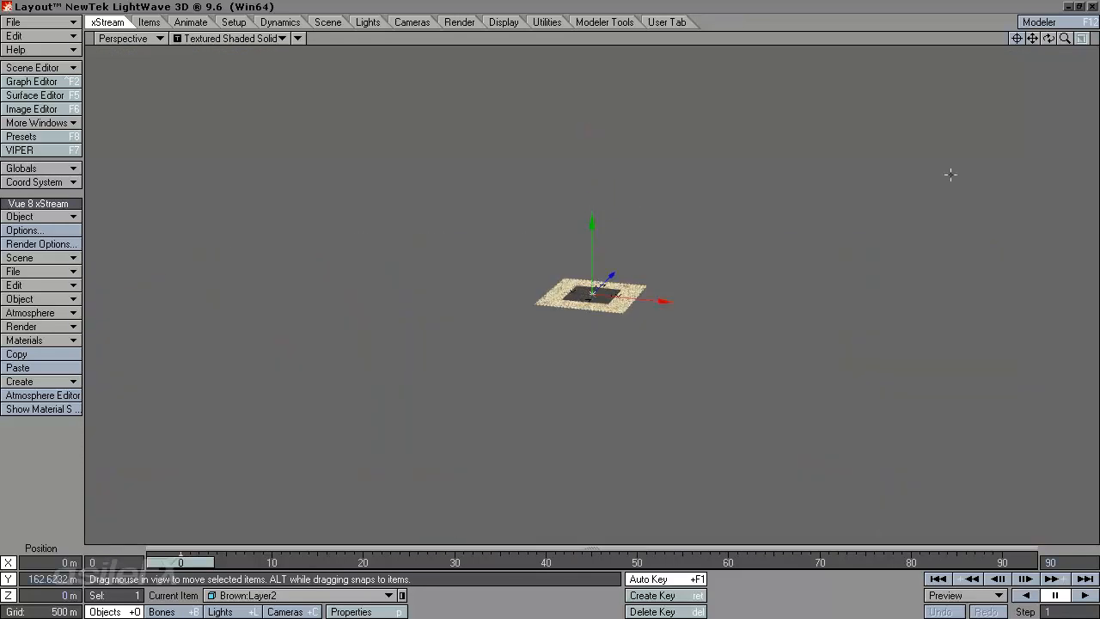
Examine the extent of the sea-level plane against the Brown terrain and review the scene's object list.
mouse_move(1066, 39)
left_mouse_down()
mouse_move(750, 290)
mouse_move(568, 316)
mouse_move(924, 275)
mouse_move(566, 321)
mouse_move(613, 315)
mouse_move(1065, 39)
left_mouse_up()
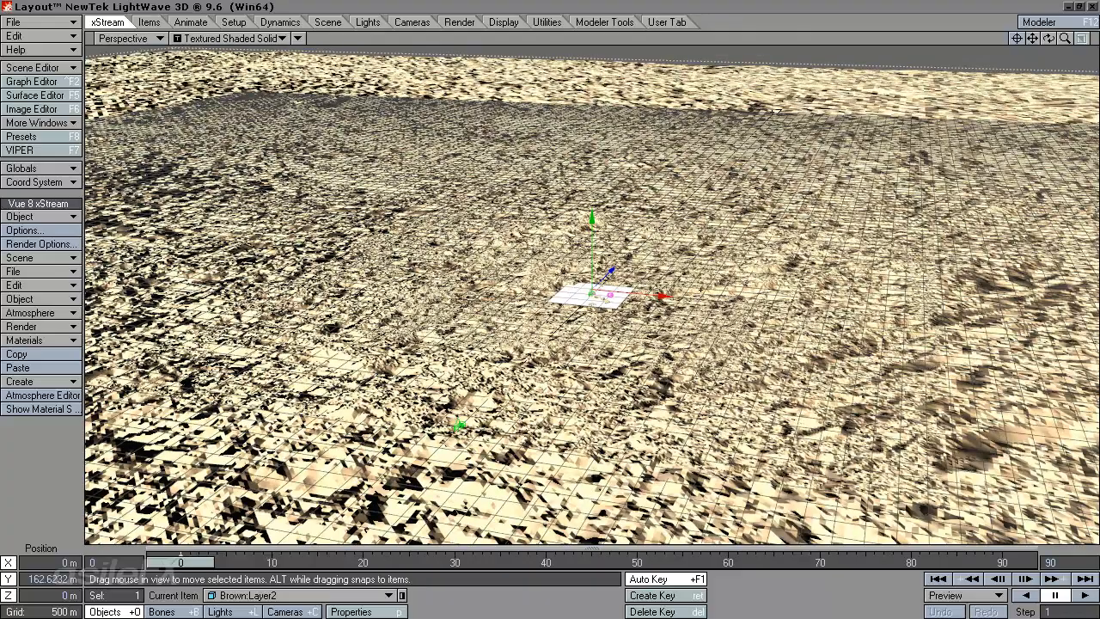
left_click_drag(1065, 38, 422, 312)
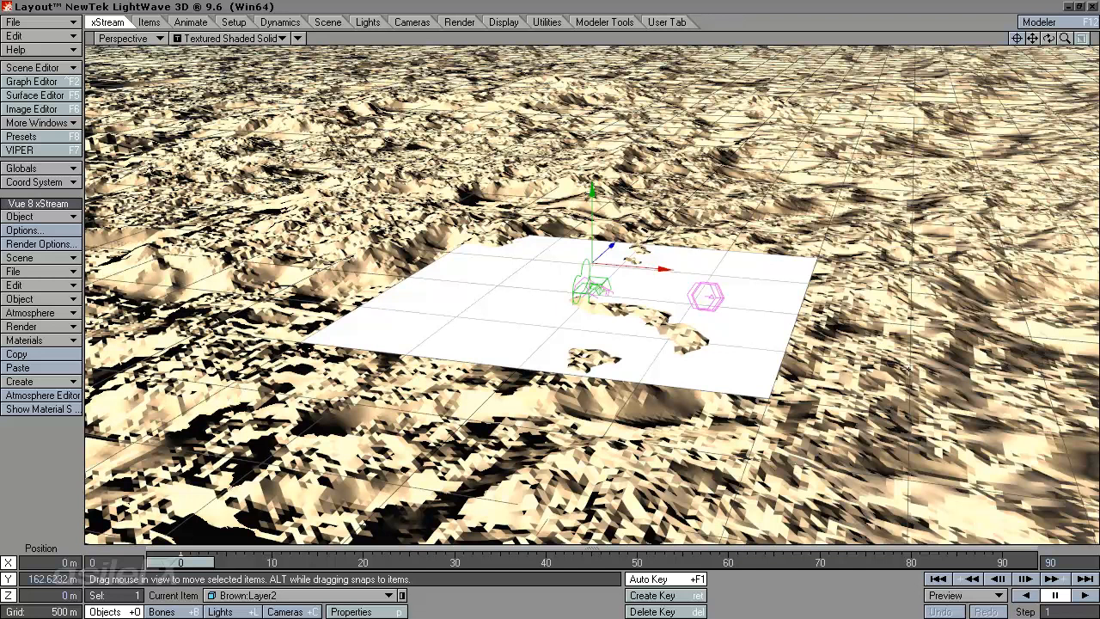
left_click(288, 595)
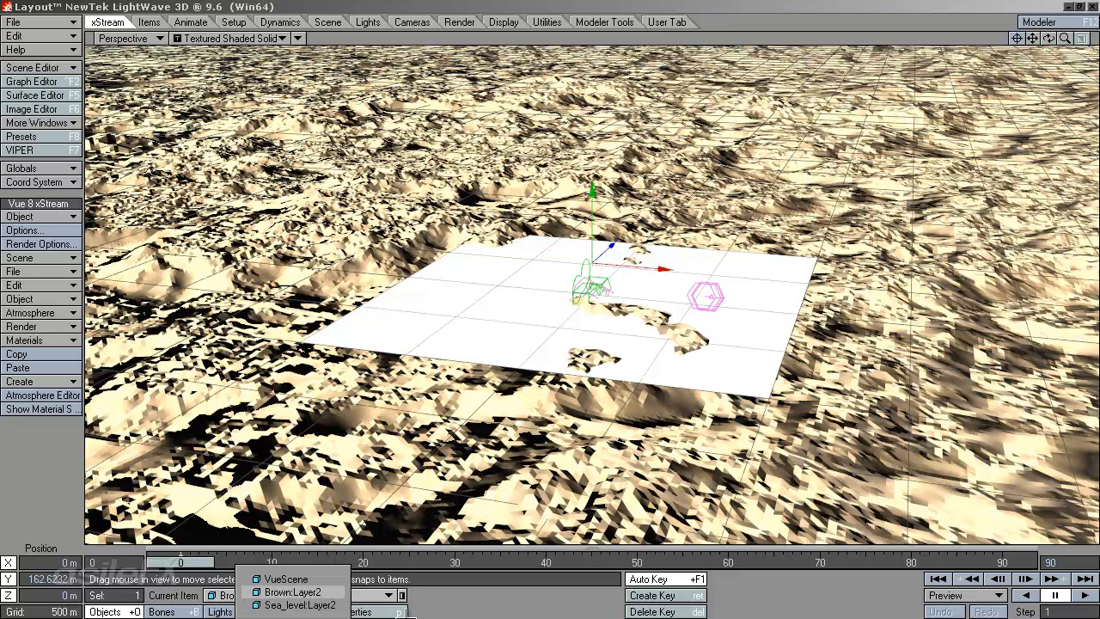
left_click(502, 600)
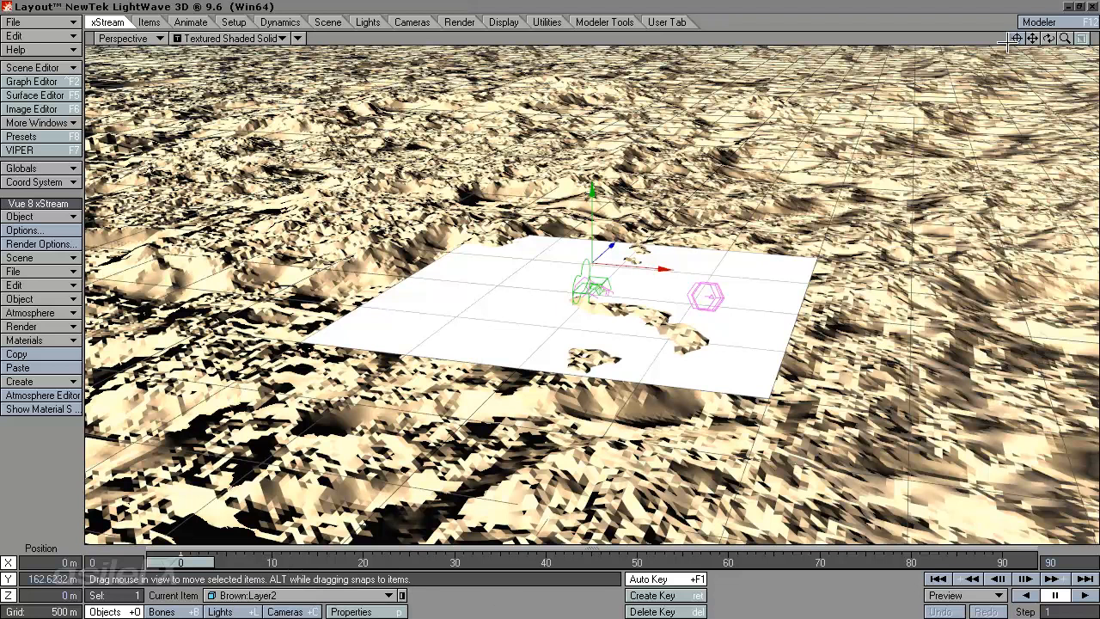
left_click_drag(1065, 40, 625, 340)
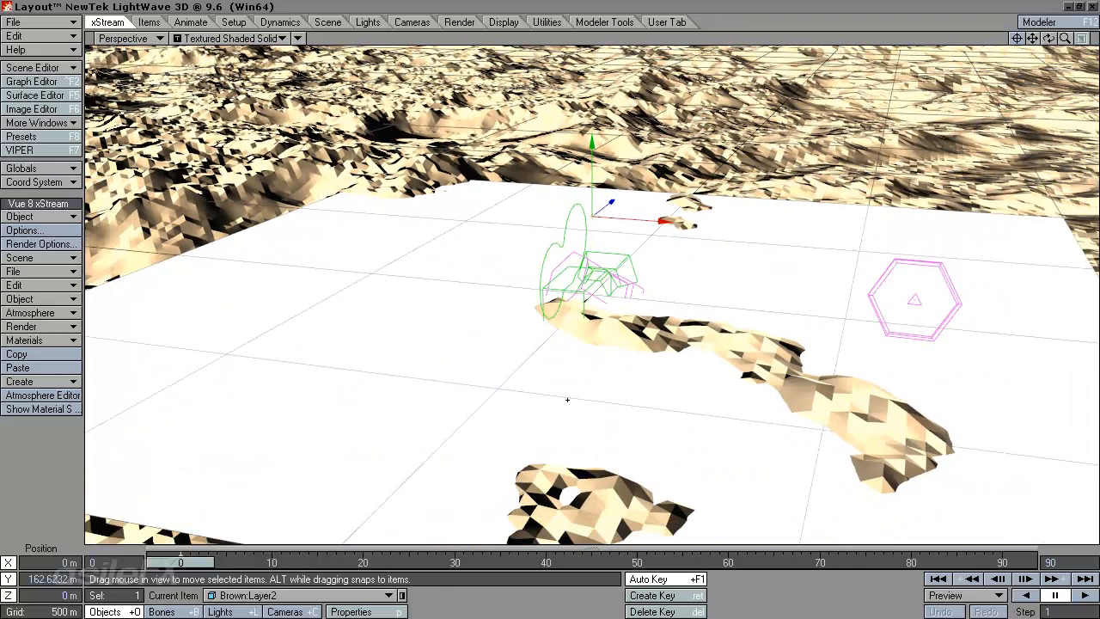
left_click(324, 595)
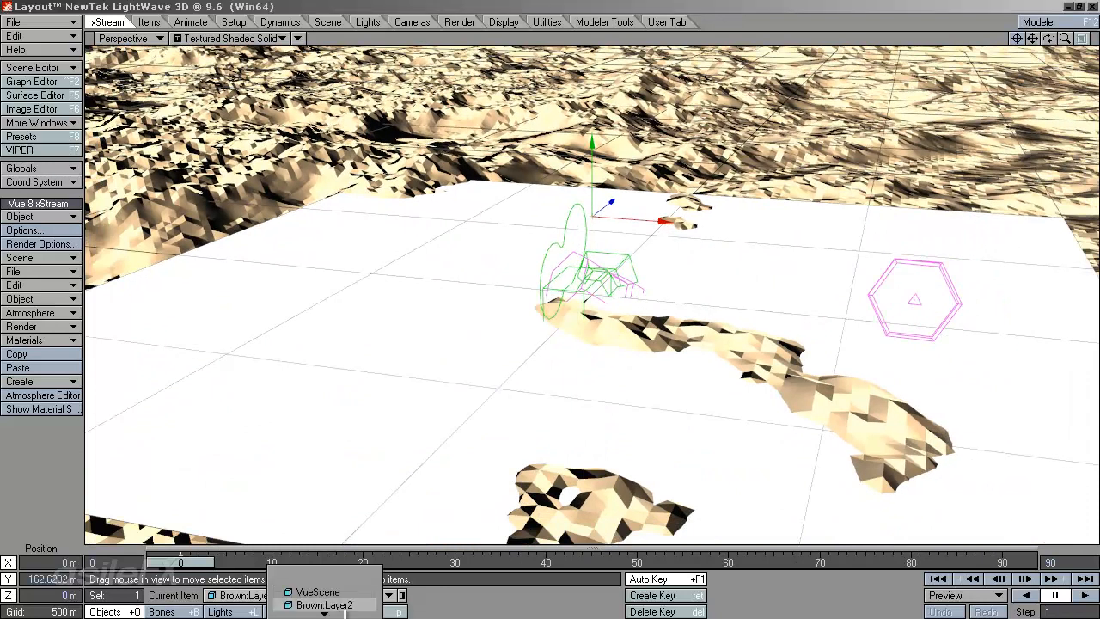
mouse_move(345, 616)
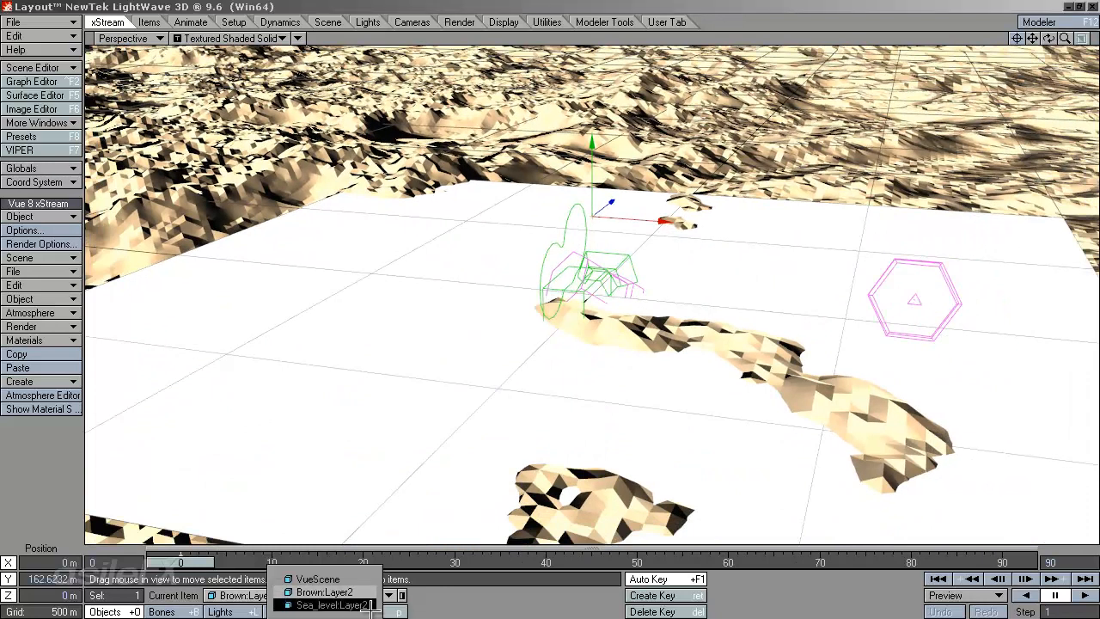
left_click(481, 610)
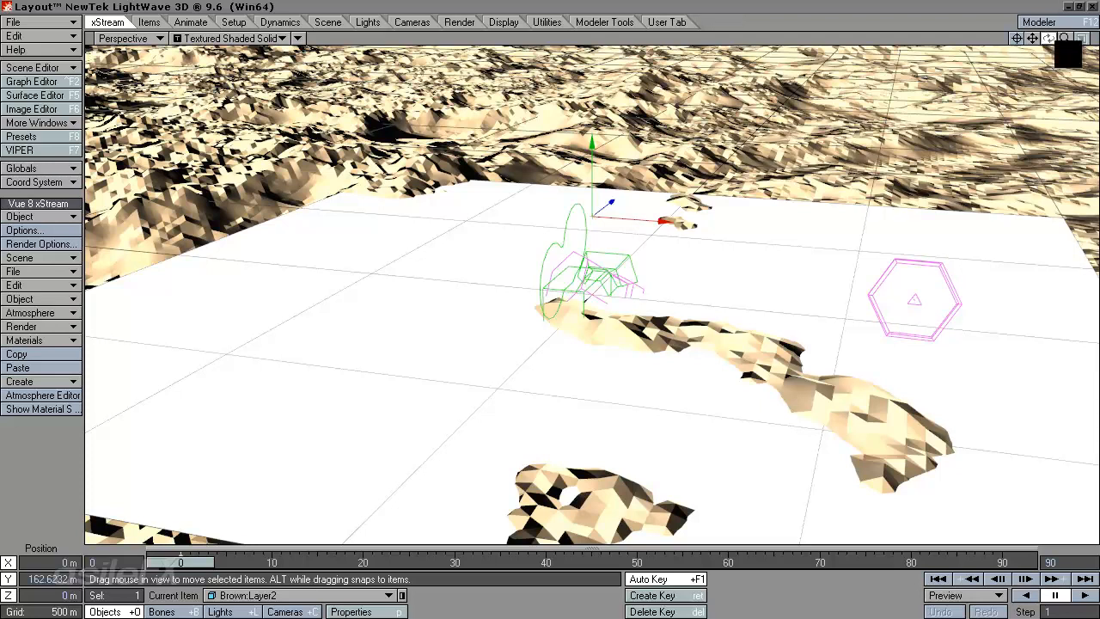
left_click_drag(1048, 39, 438, 366)
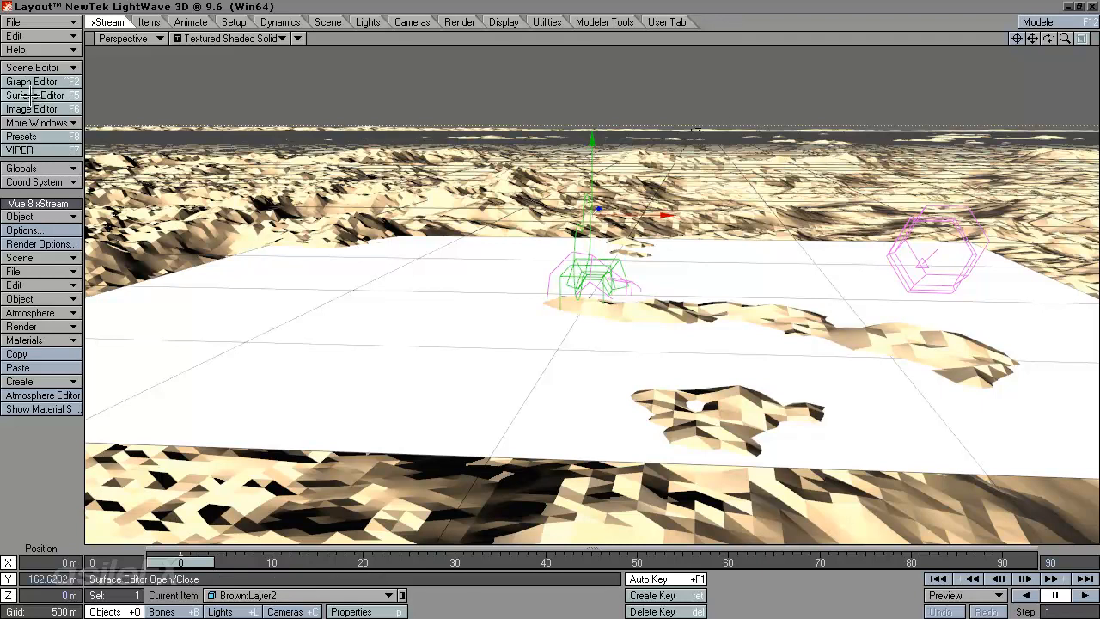
Set the infinite plane geometry size to 25km in the Vue xStream options and apply it.
left_click(67, 232)
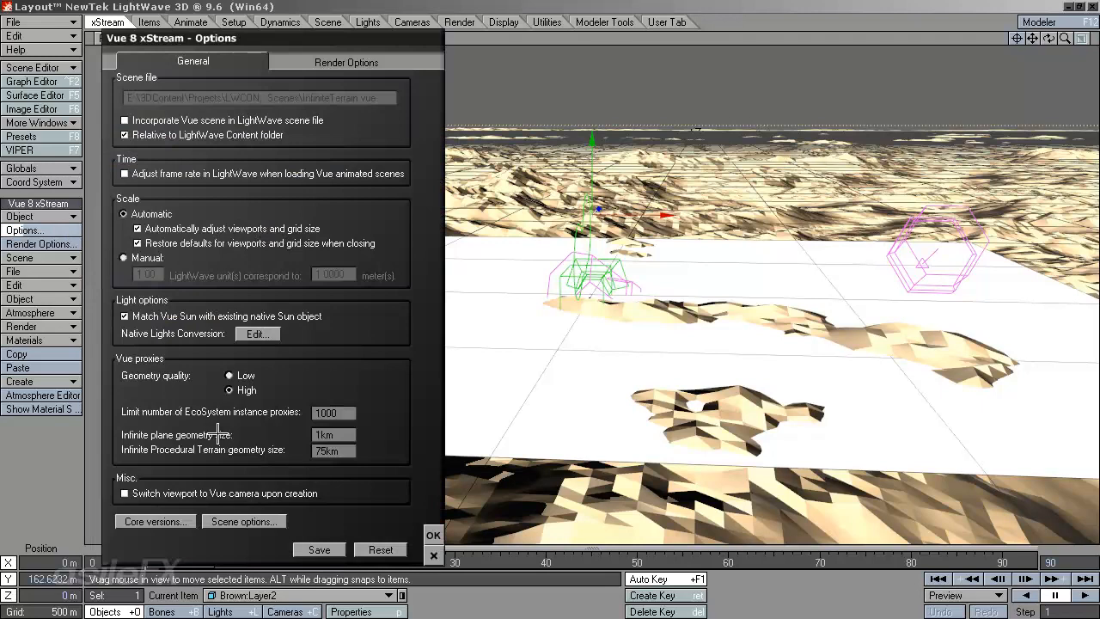
left_click(347, 434)
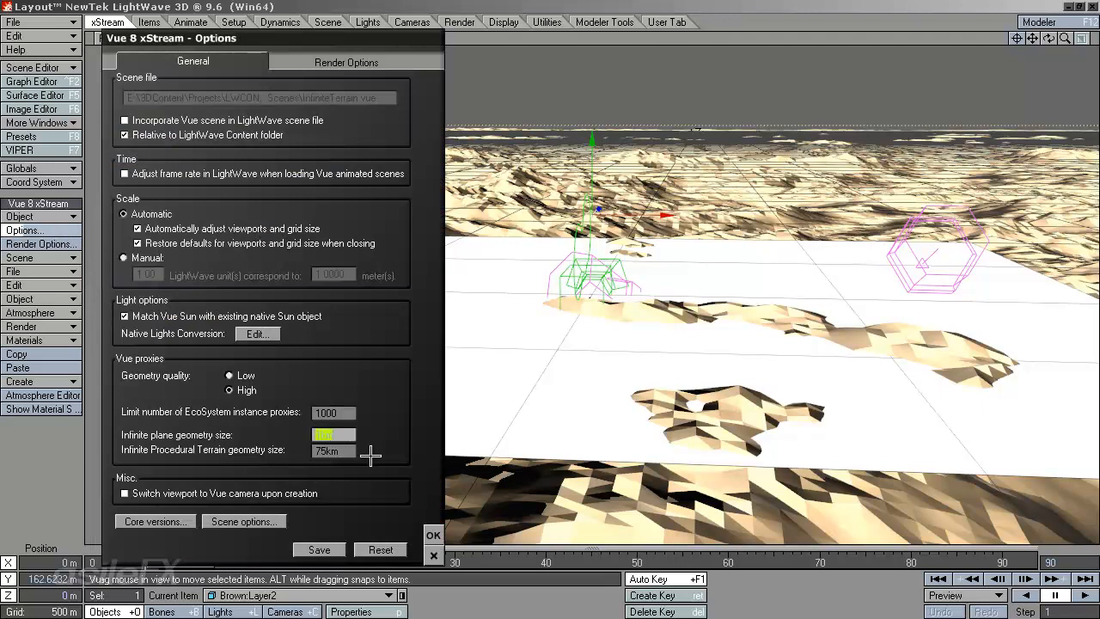
type("25km")
key("Return")
left_click(434, 534)
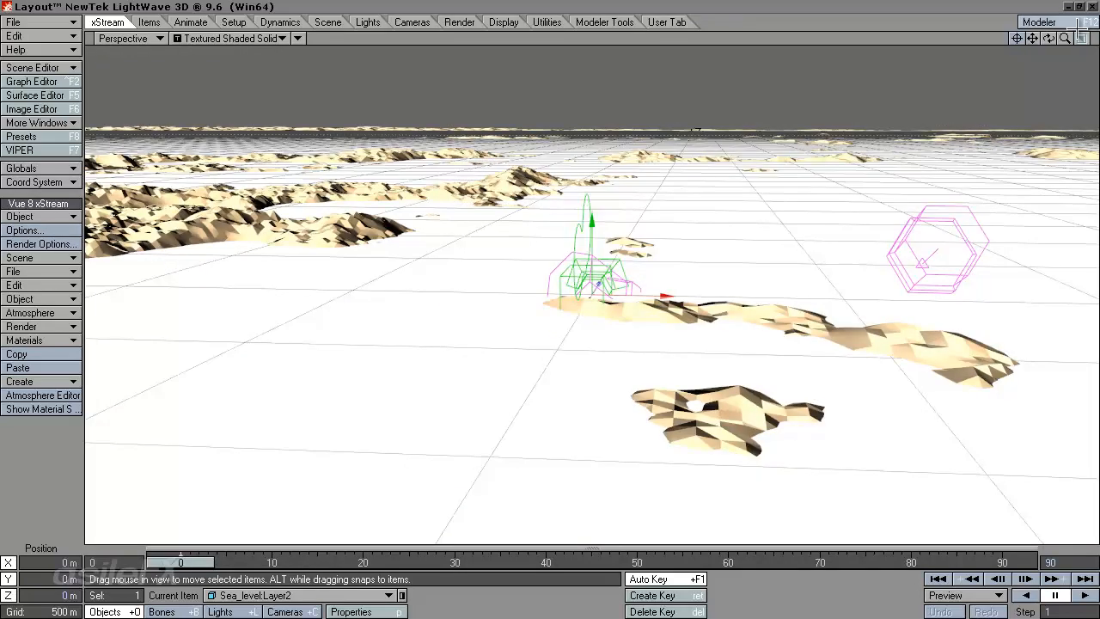
Select the Sea_level:Layer2 object and open its Vue object properties.
left_click_drag(1064, 39, 653, 266)
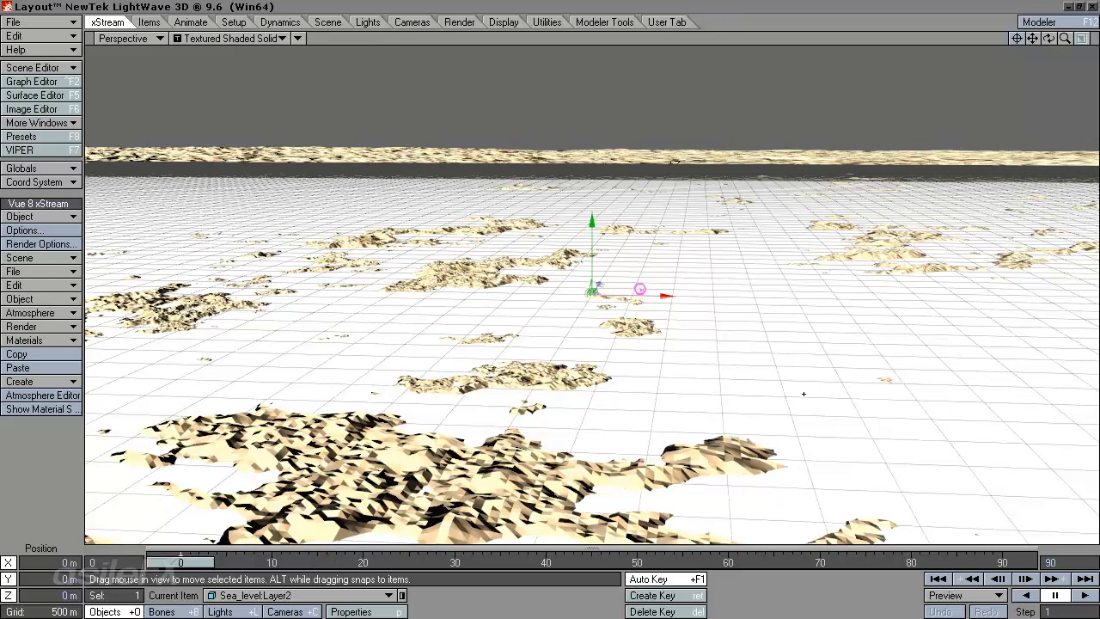
left_click(711, 357)
left_click(292, 594)
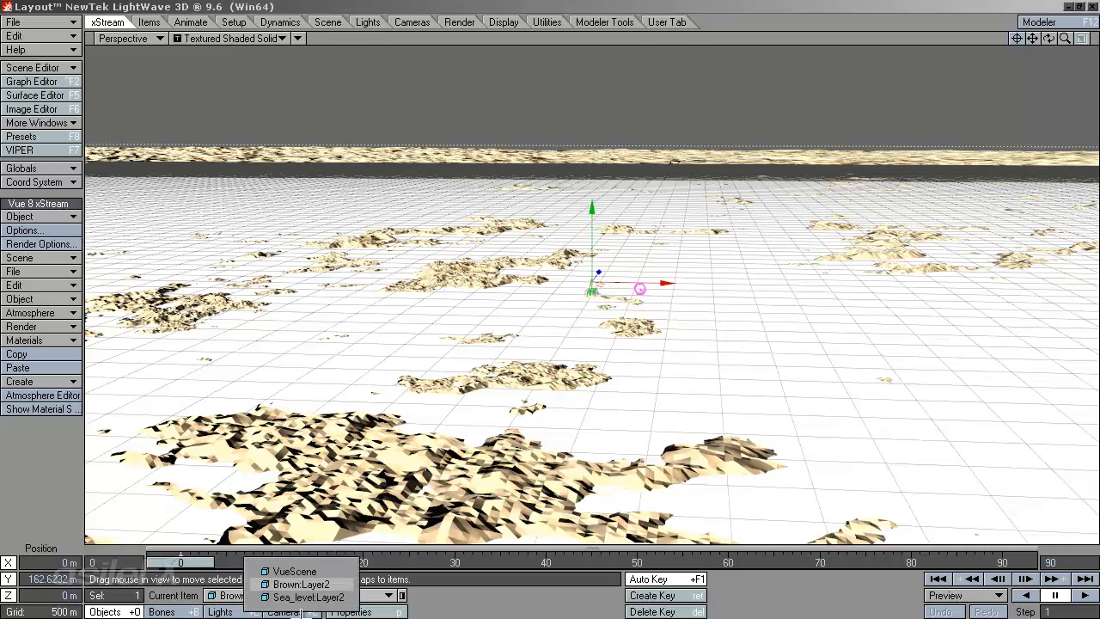
left_click(288, 601)
left_click(517, 333, "ctrl+shift")
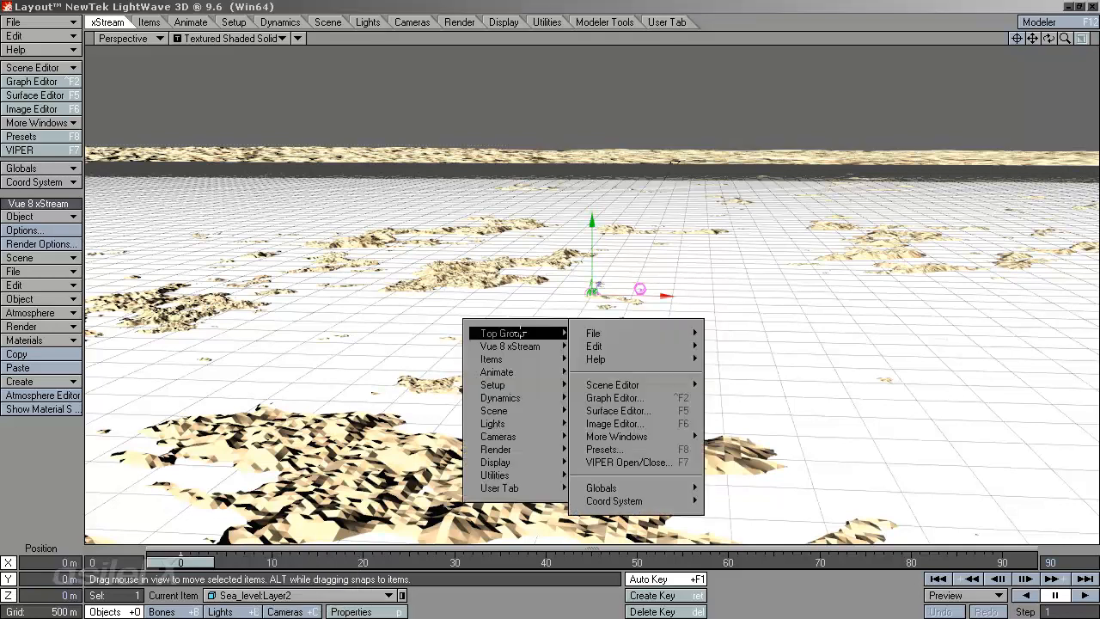
mouse_move(526, 346)
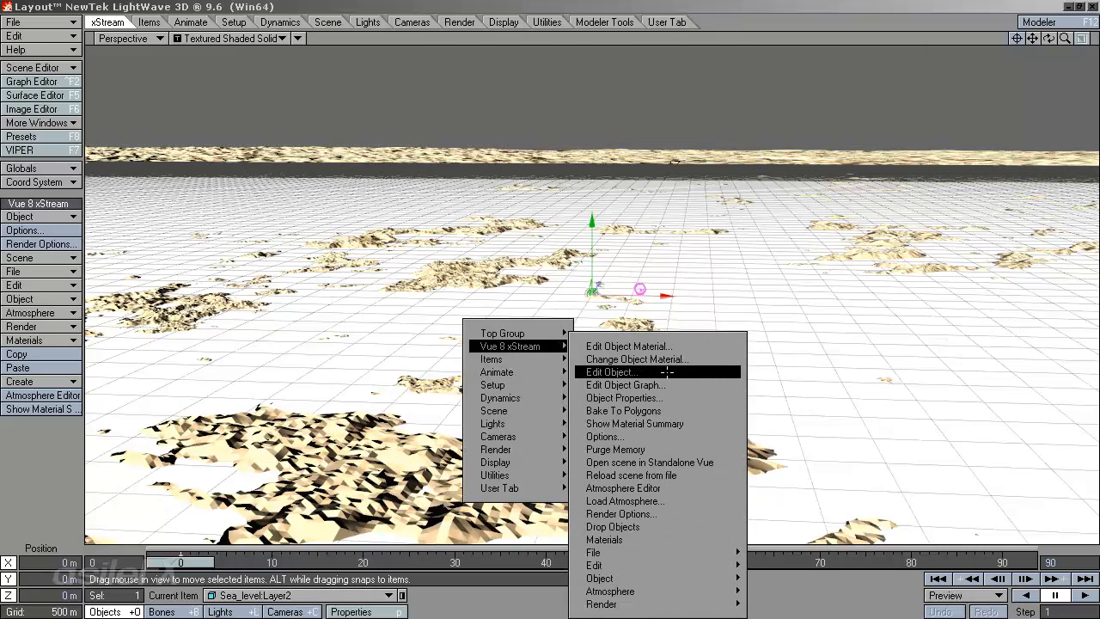
left_click(652, 396)
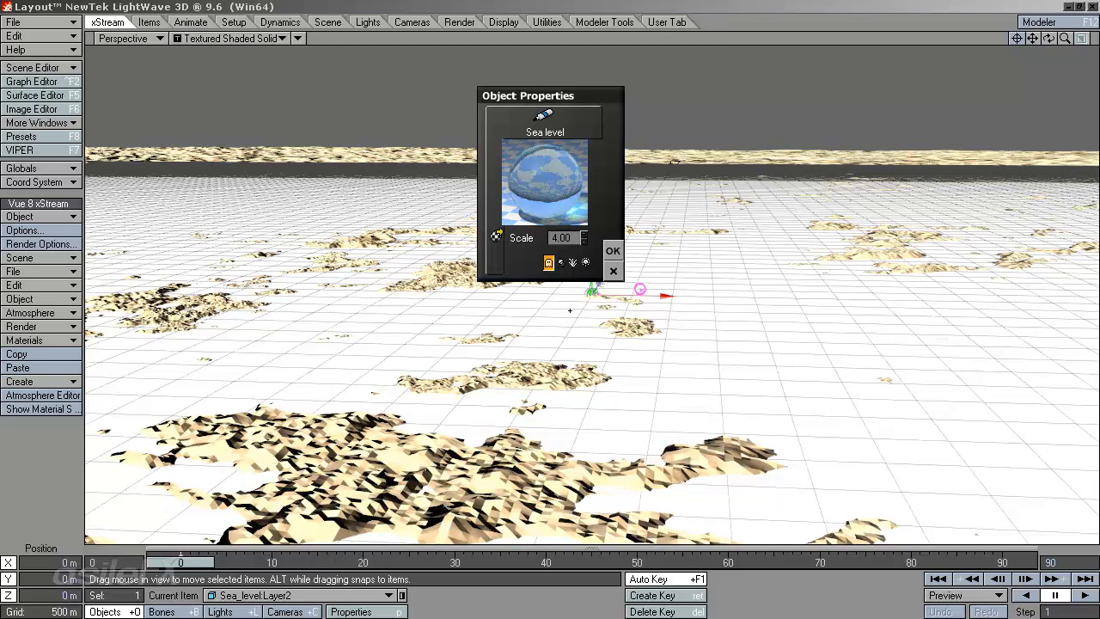
Open the sea-level material in the advanced editor and select the Foam metanode in the Foam layer's color production function.
left_click_drag(528, 96, 546, 110)
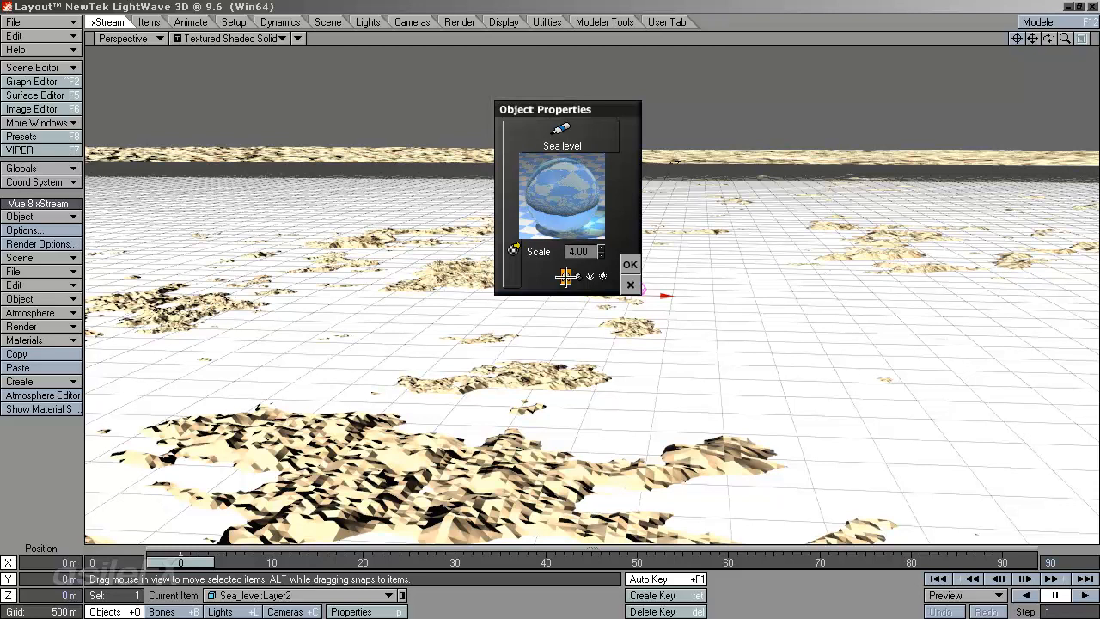
left_click(572, 207)
left_click(612, 209)
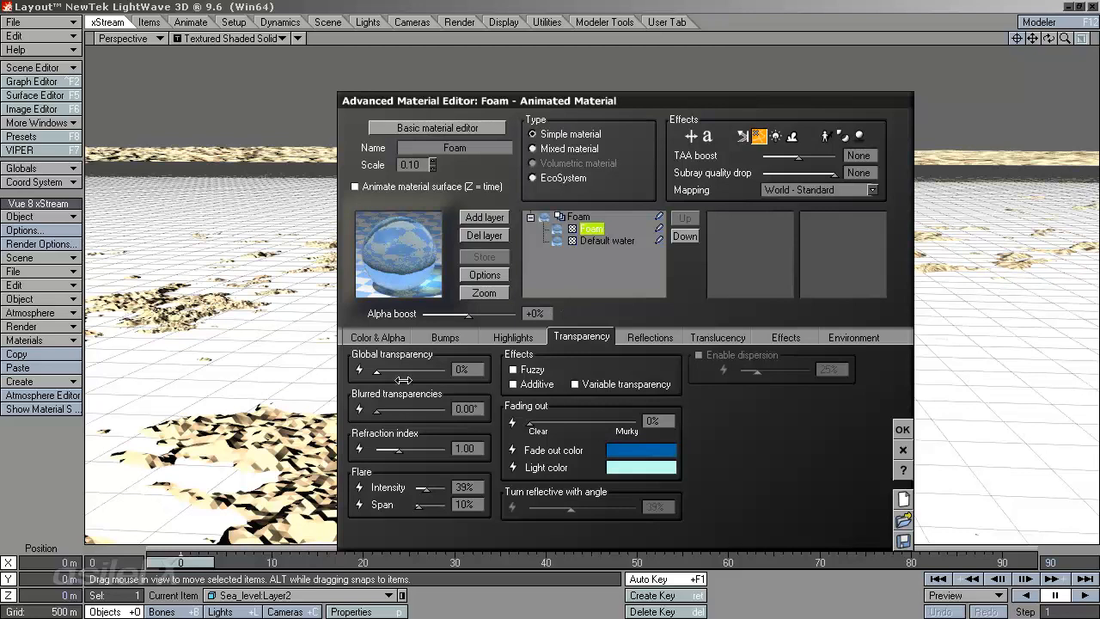
left_click(378, 336)
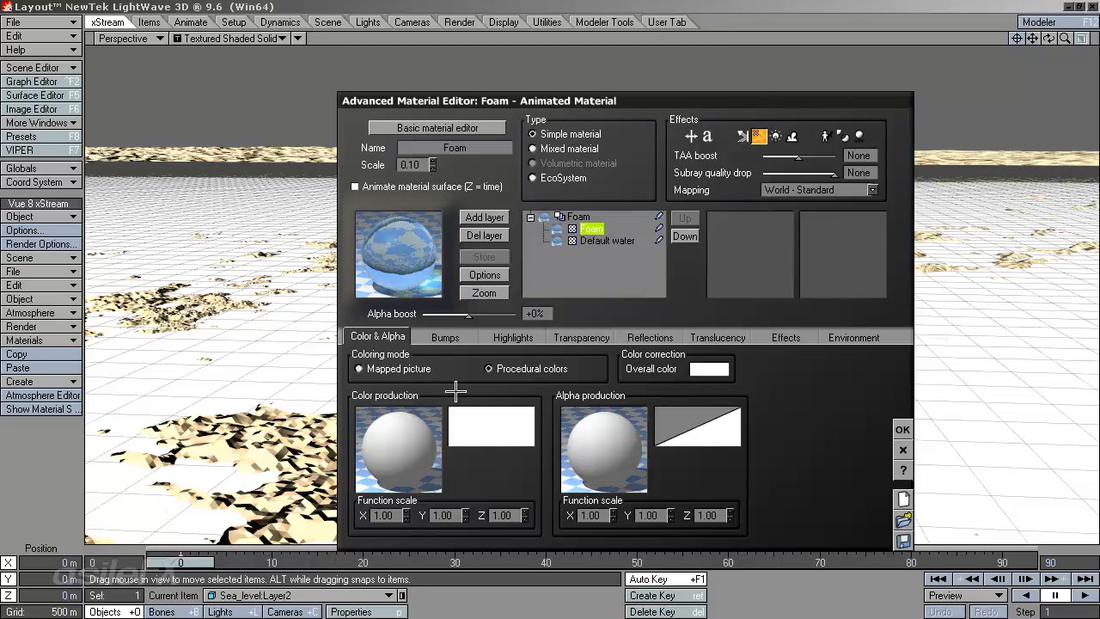
right_click(364, 450)
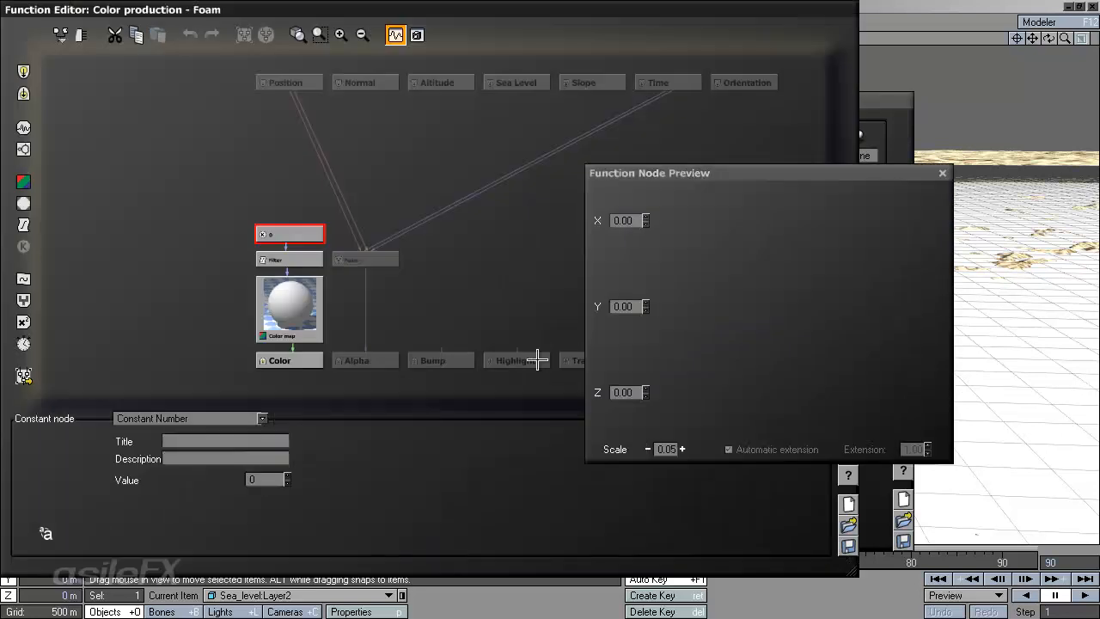
left_click(370, 260)
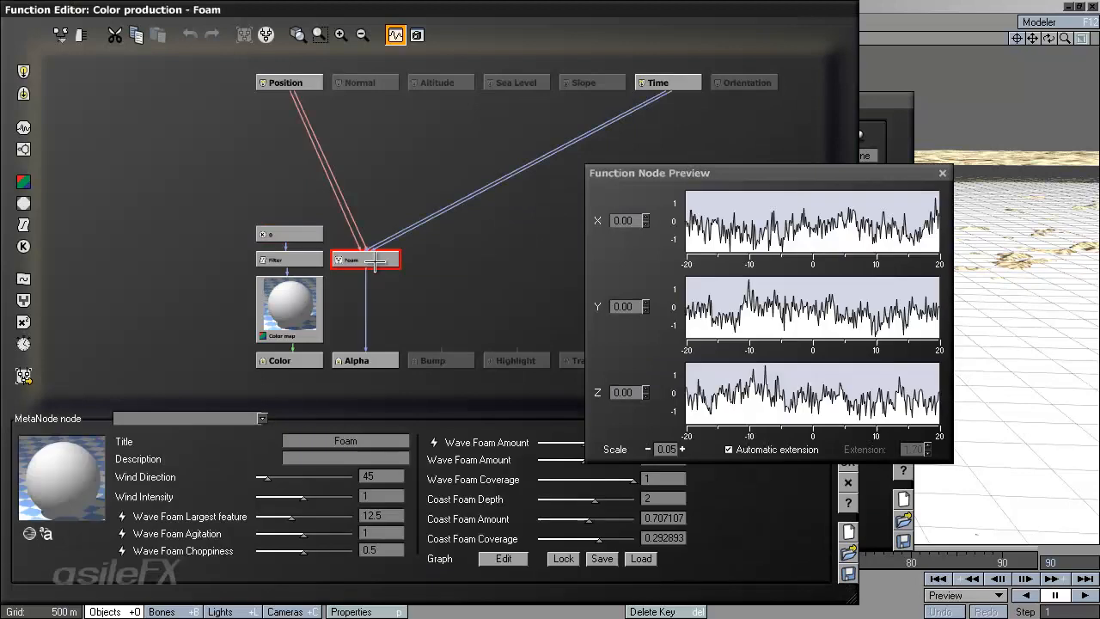
mouse_move(379, 260)
left_mouse_down()
mouse_move(435, 178)
mouse_move(349, 210)
mouse_move(379, 260)
left_mouse_up()
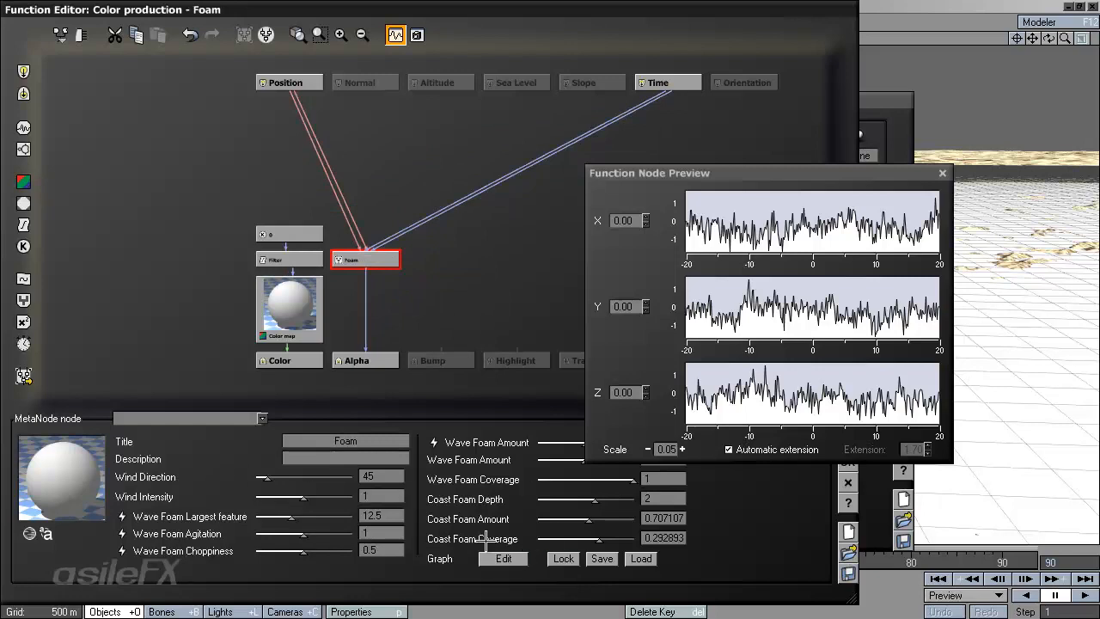
Open the Foam metanode's graph, inspect its Typical Depth and Distance to Object Below nodes, and return to the parent function.
left_click(500, 558)
left_click(490, 335)
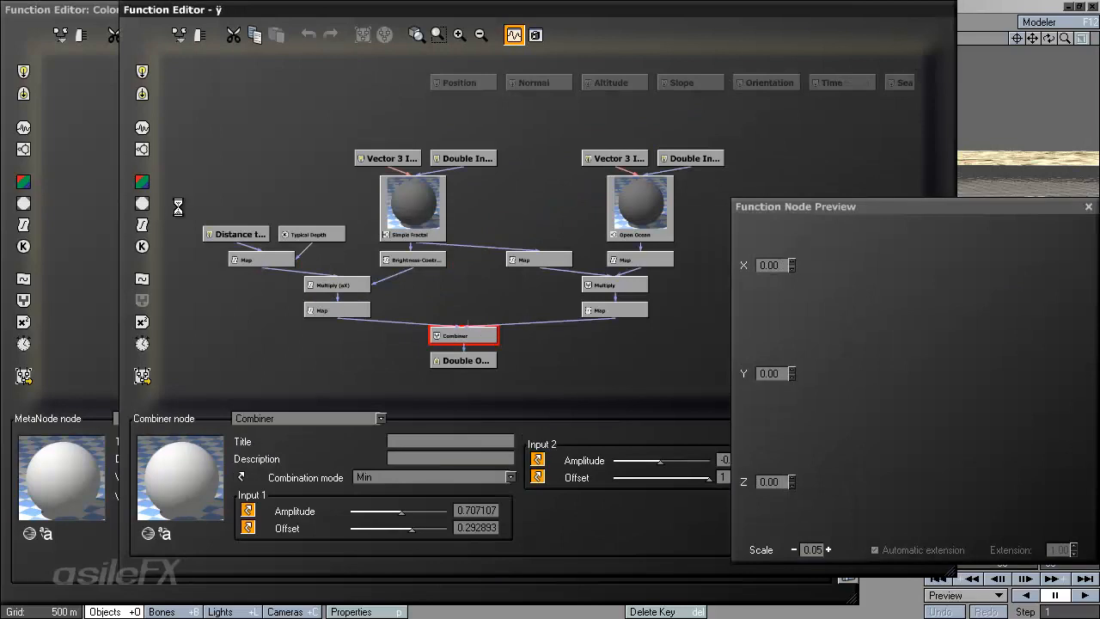
left_click(305, 229)
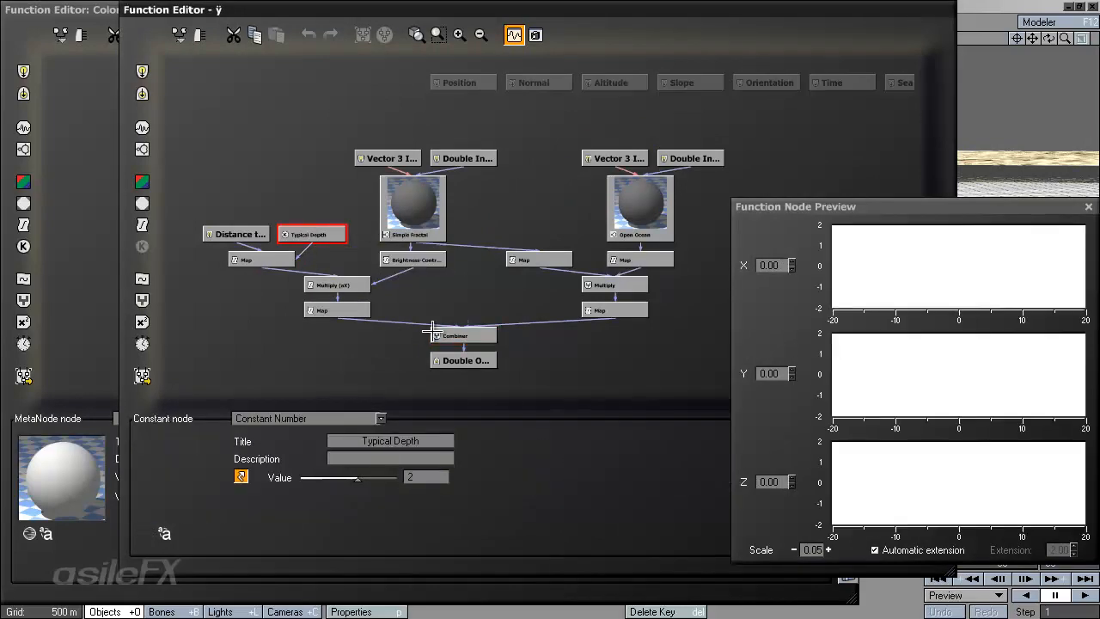
left_click(255, 234)
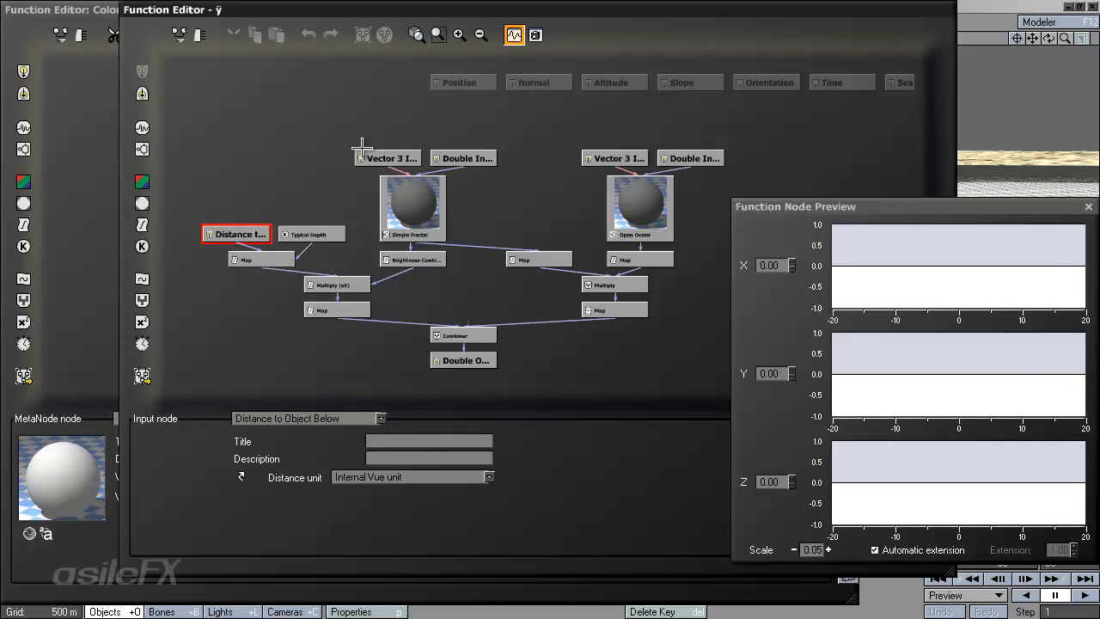
left_click_drag(246, 234, 274, 158)
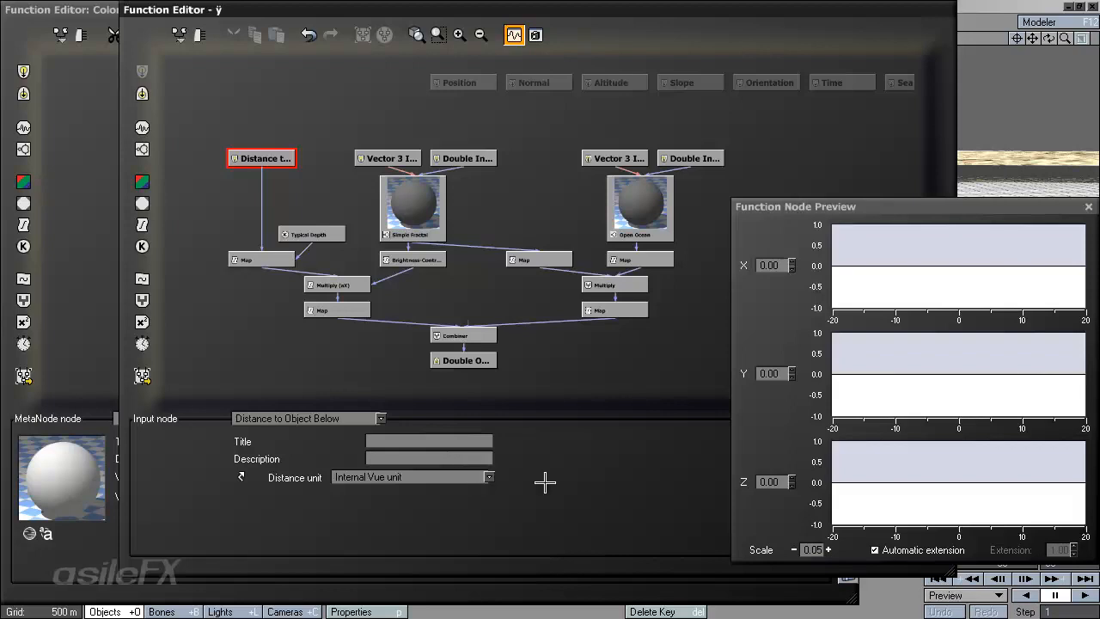
left_click_drag(634, 486, 358, 497)
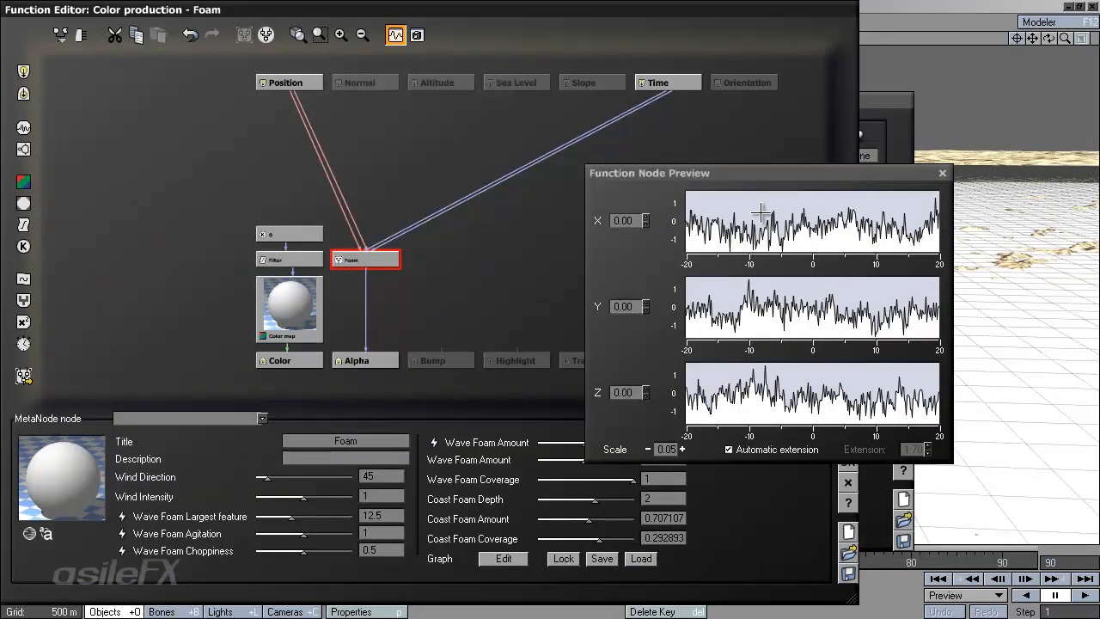
Check the Foam node's Coast Foam Depth setting, and accept the function, material and object properties dialogs.
left_click_drag(767, 173, 778, 118)
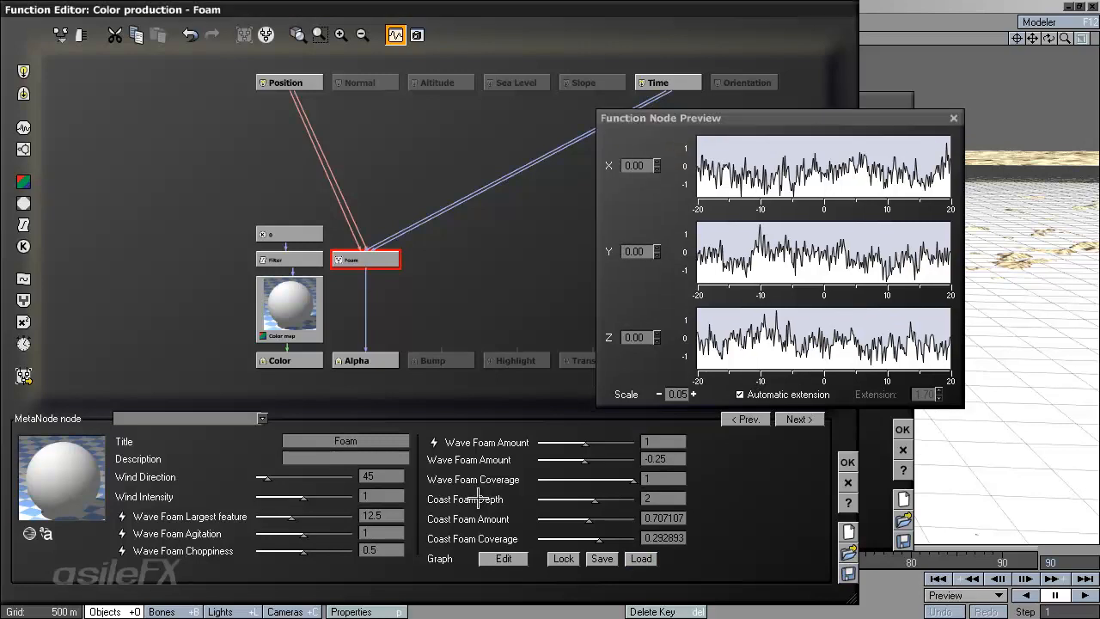
left_click(660, 500)
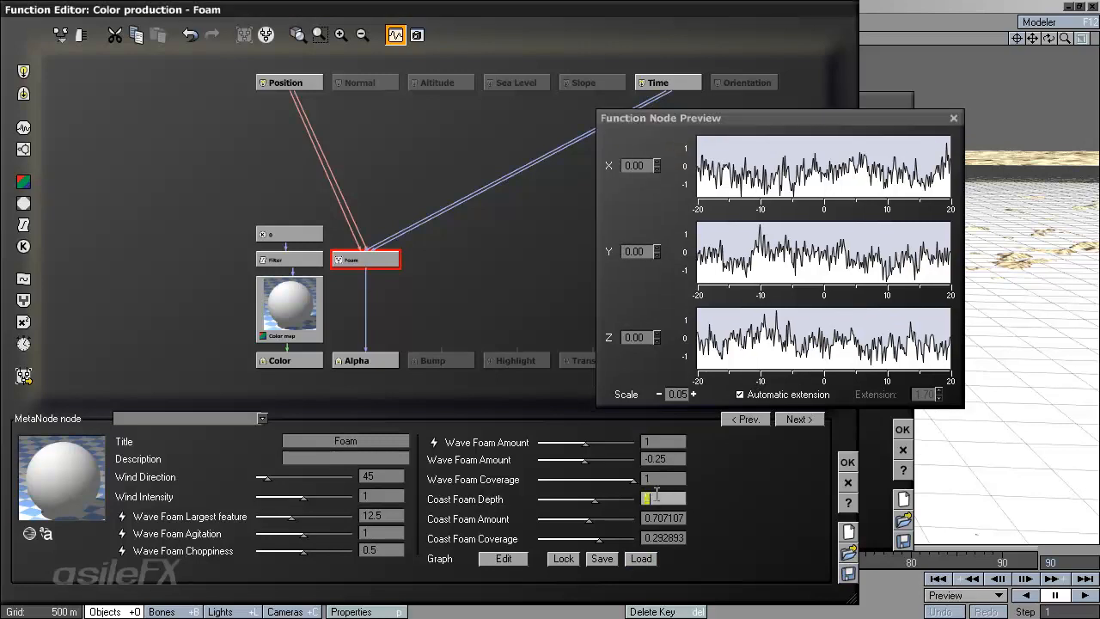
left_click(847, 461)
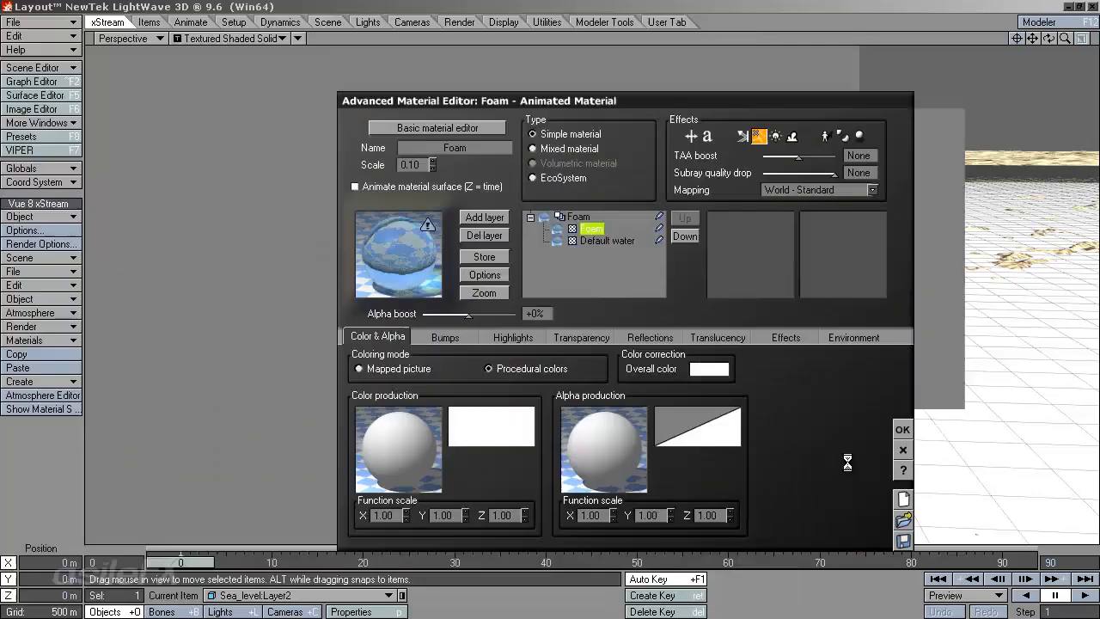
left_click(902, 429)
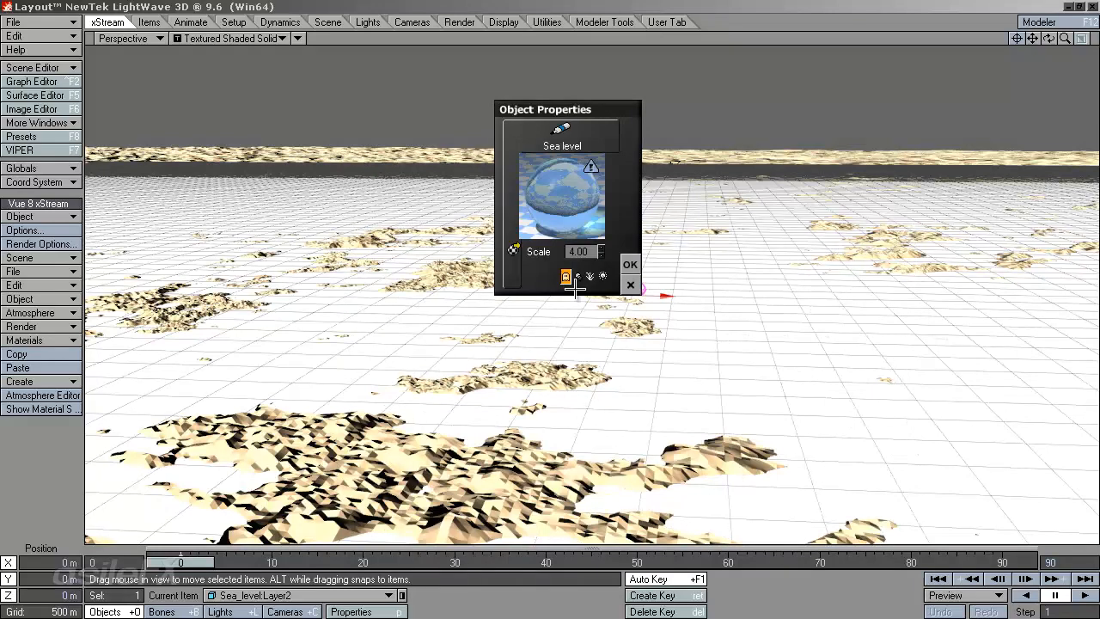
left_click(630, 264)
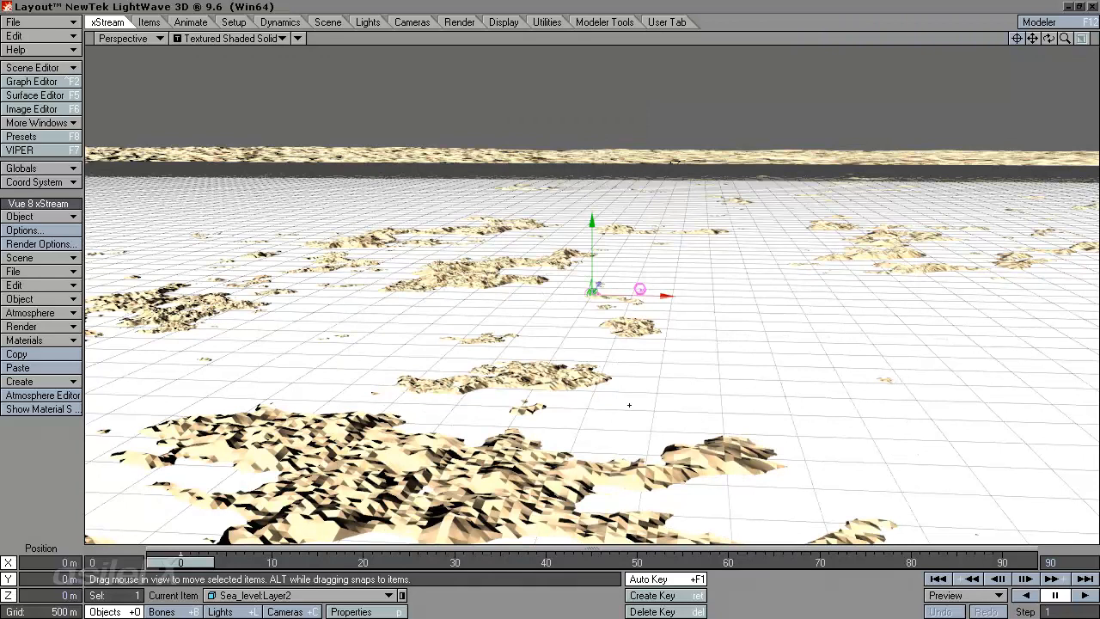
Look through Main_camera, raise it above the sea plane and rotate it to about -5.90° heading and 10.80° pitch.
left_click(123, 38)
left_click(123, 65)
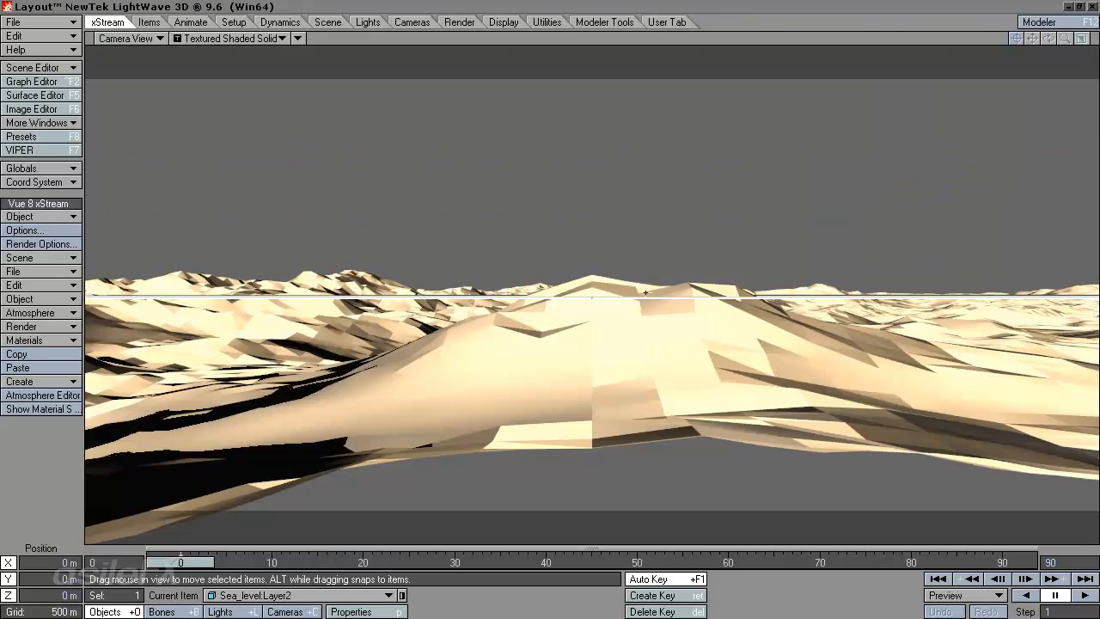
key("shift+c")
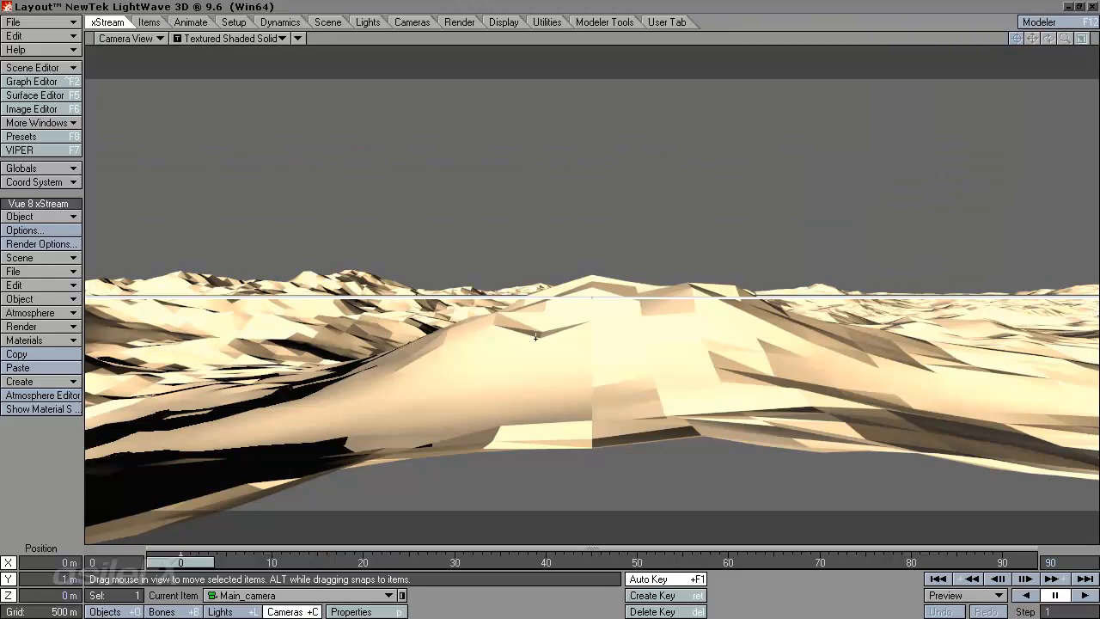
right_click_drag(579, 421, 550, 274)
mouse_move(576, 360)
right_mouse_down()
mouse_move(550, 287)
mouse_move(565, 367)
right_mouse_up()
key("y")
left_click_drag(545, 392, 556, 294)
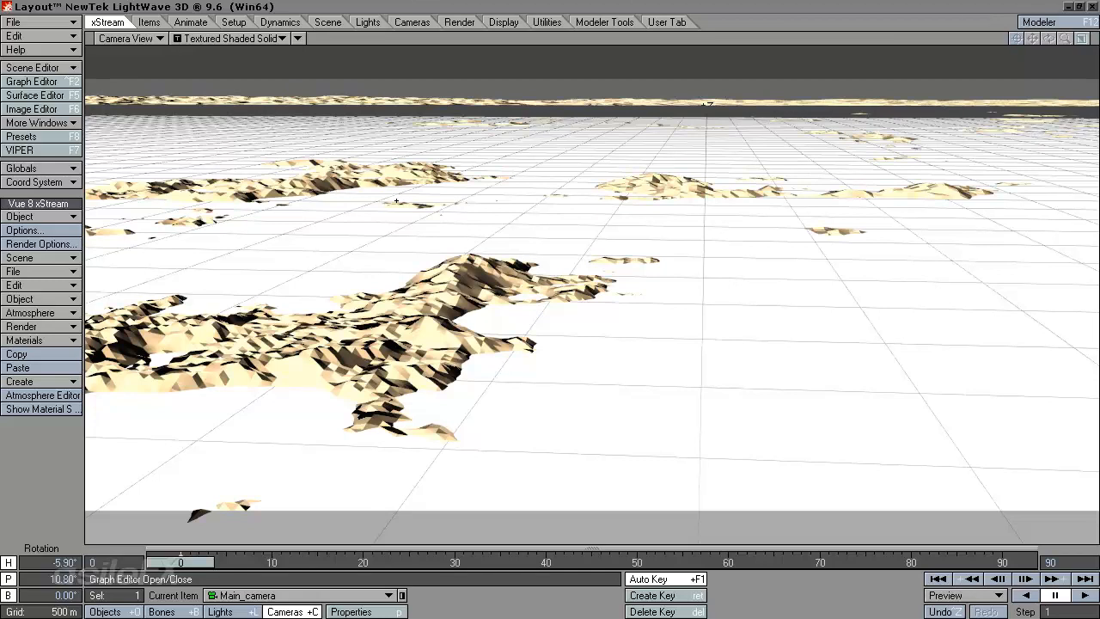
Cycle through the viewport layouts to a quad arrangement showing the Camera, Top, Perspective and Back views.
key("F3")
key("F3")
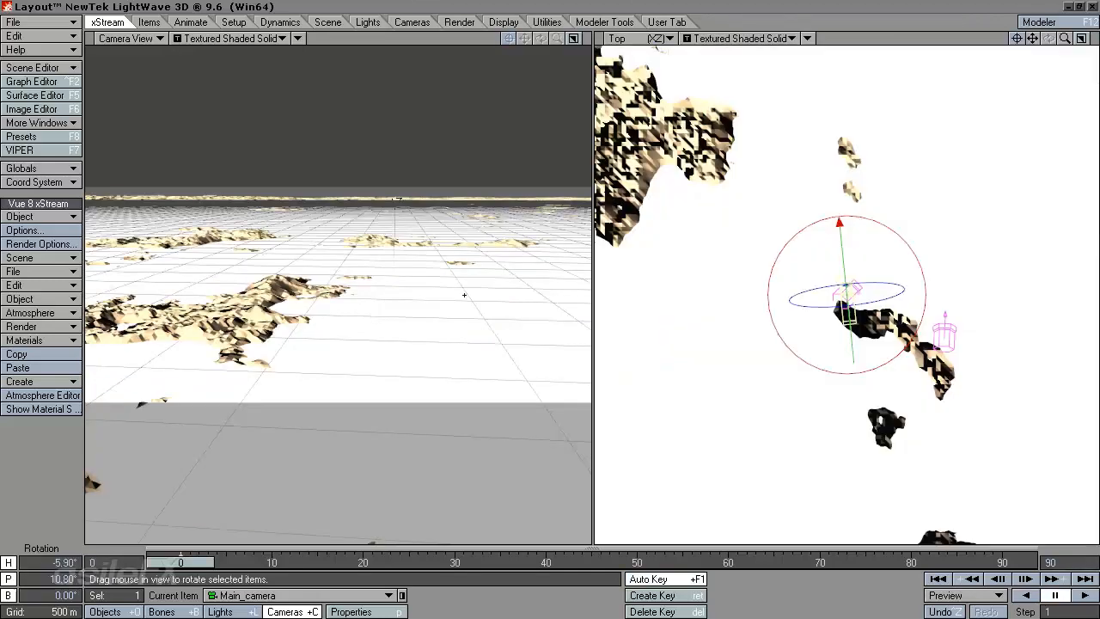
key("F3")
key("F3")
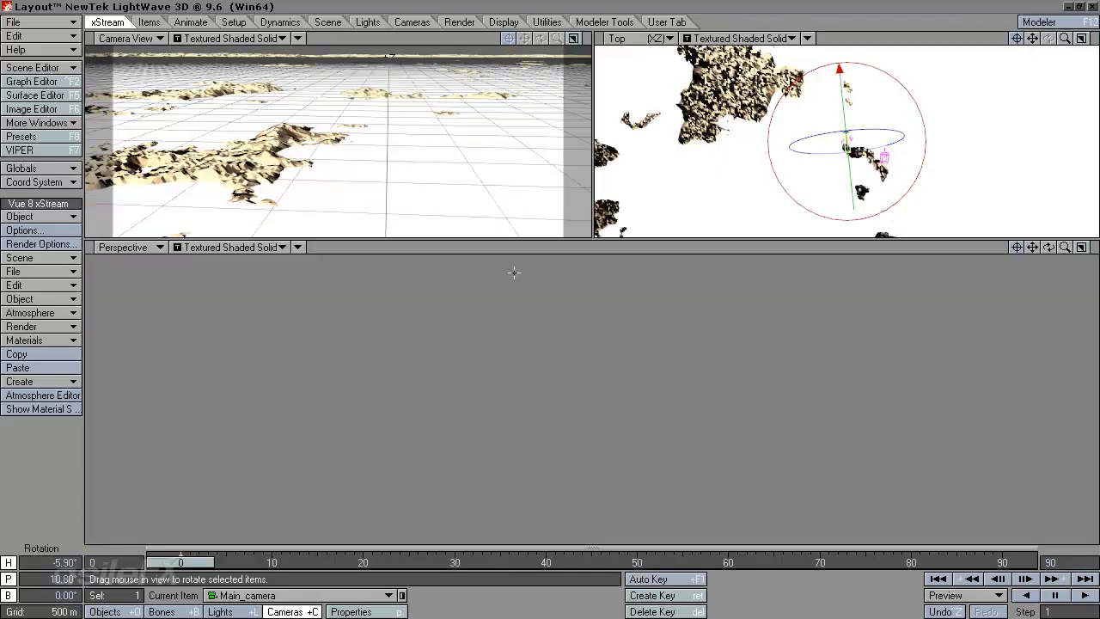
key("F3")
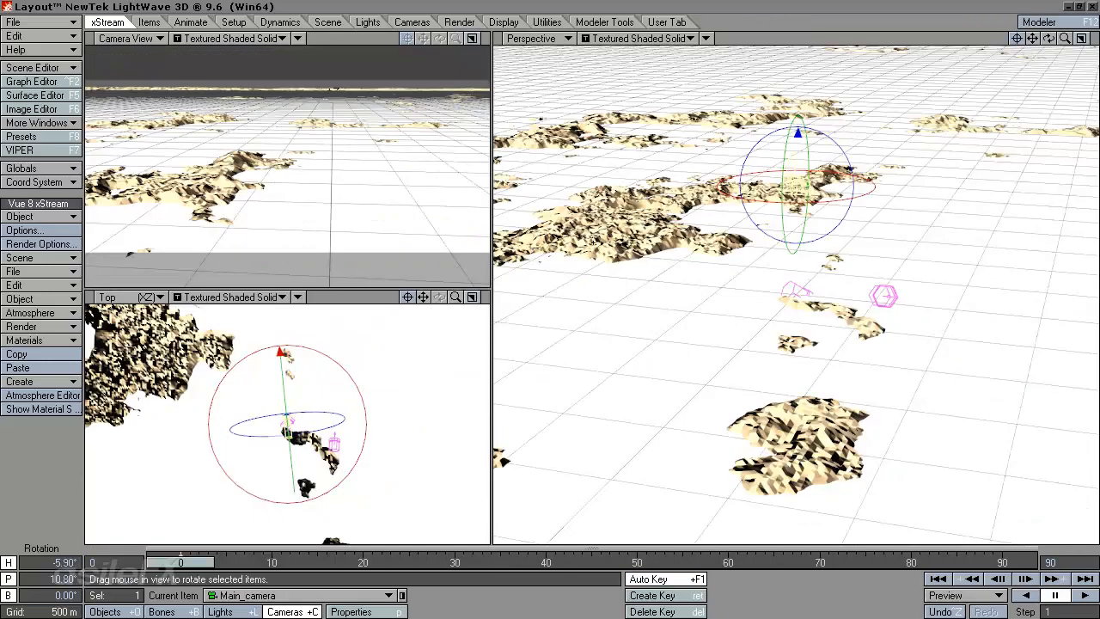
key("F3")
key("F3")
key("F3")
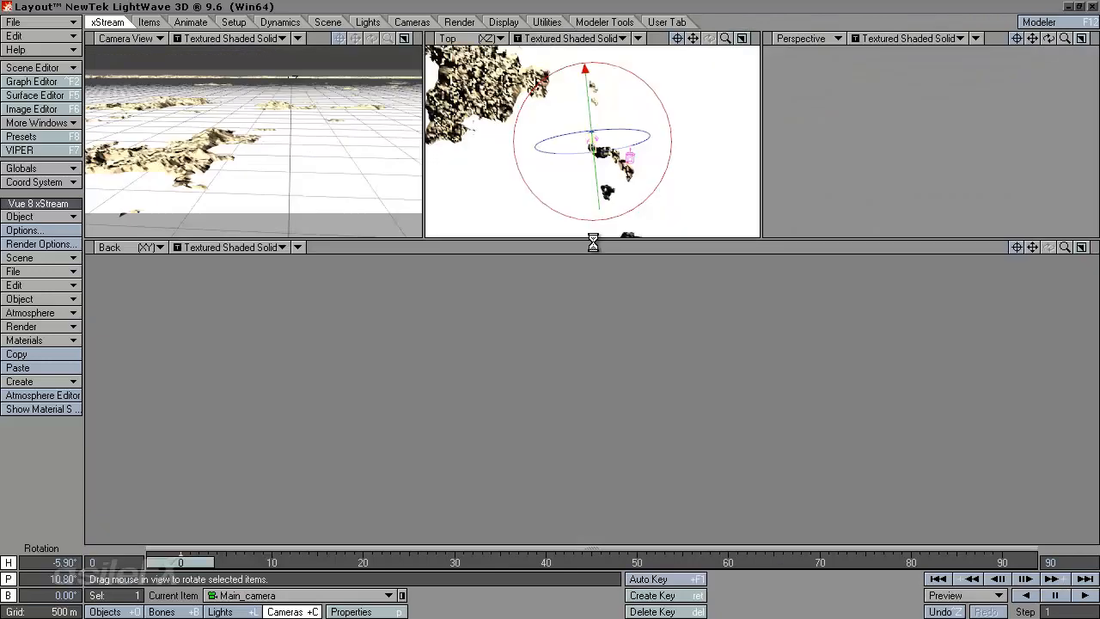
key("F3")
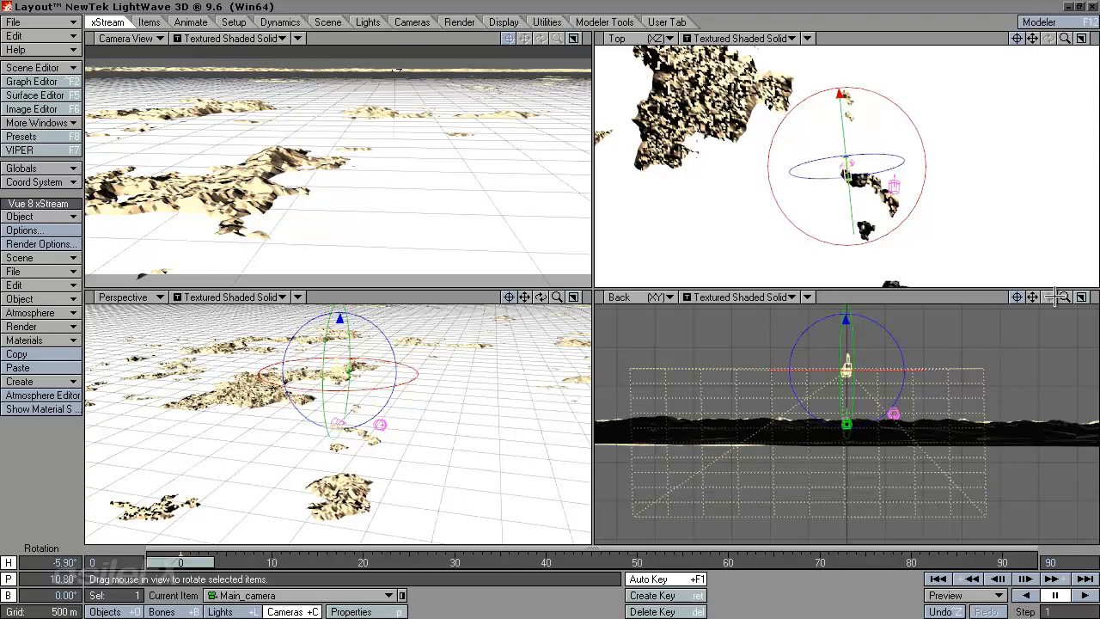
Rotate Main_camera to about -8.40° heading and 31.30° pitch, and raise it to about 4.246 km in a full-size camera view.
left_click_drag(1033, 297, 550, 287)
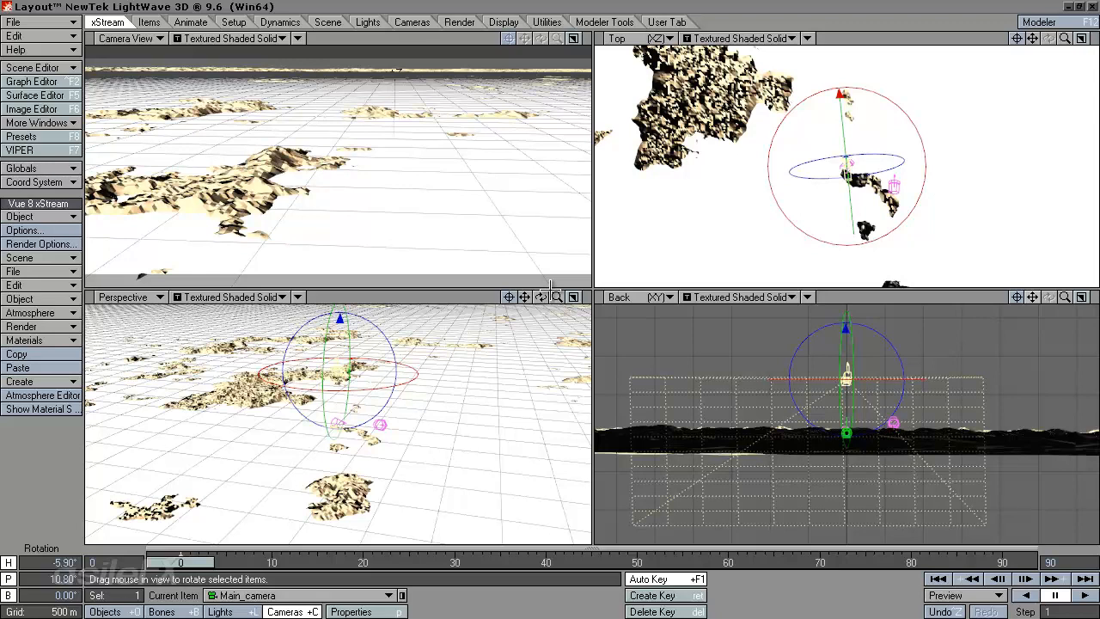
left_click_drag(550, 286, 550, 287)
left_click_drag(347, 165, 550, 308)
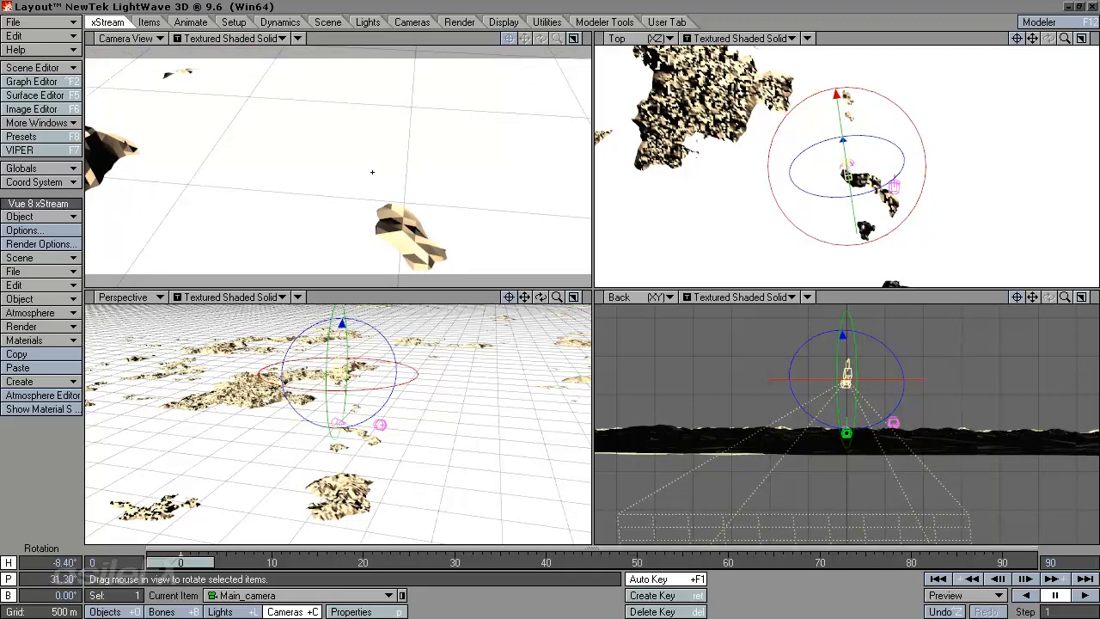
key("0")
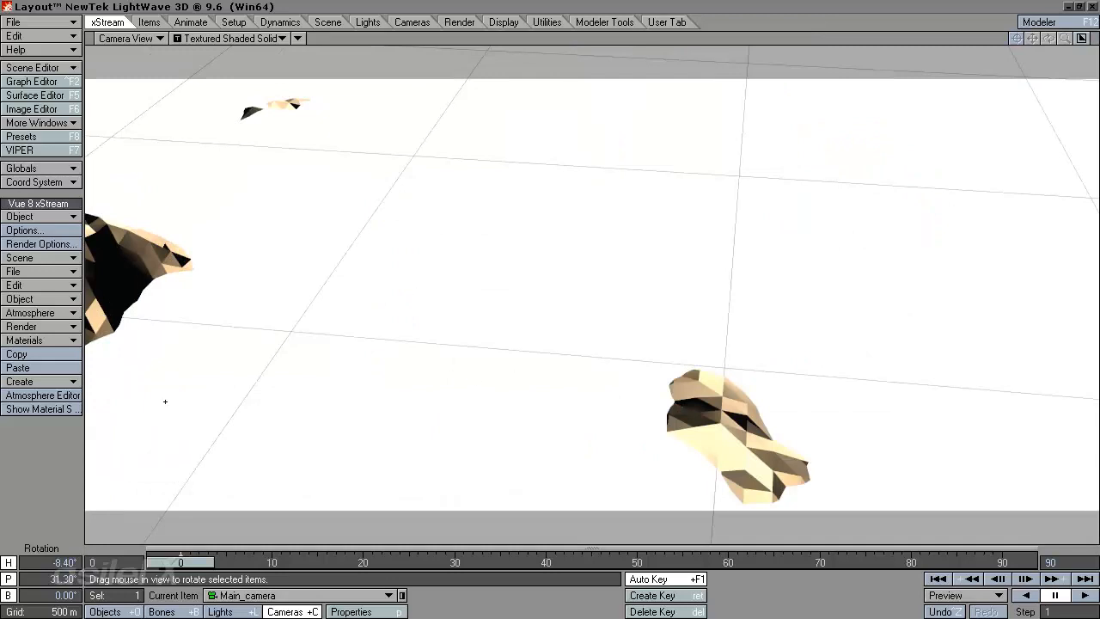
key("t")
mouse_move(562, 307)
right_mouse_down()
mouse_move(570, 297)
mouse_move(564, 324)
right_mouse_up()
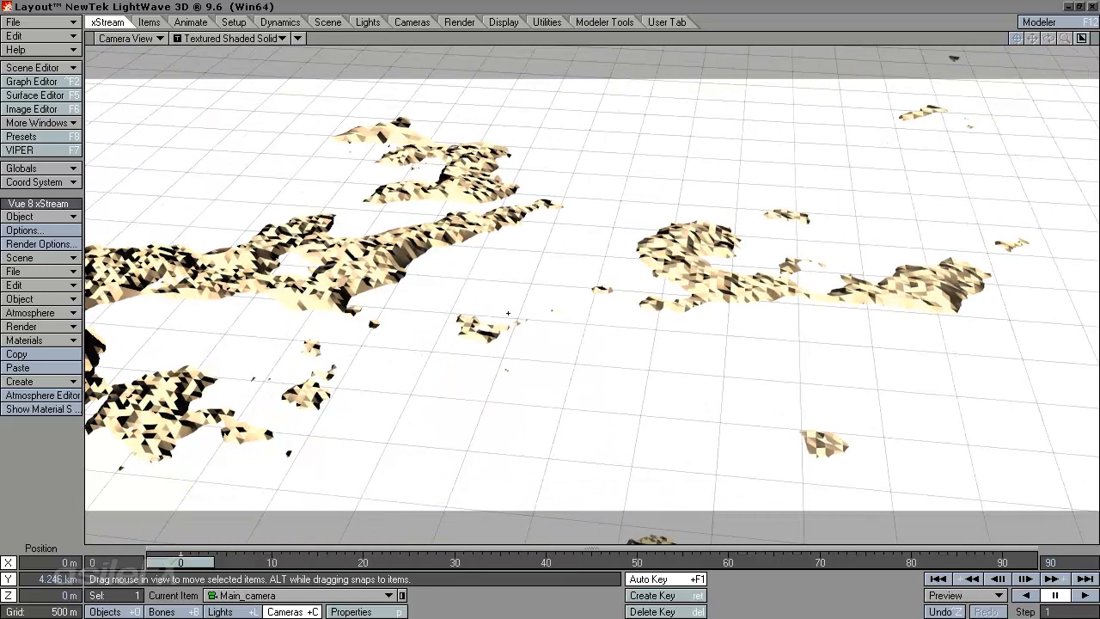
Set Main_camera's resolution to HDTV (1280 x 720) and its lens focal length to 50 mm.
key("p")
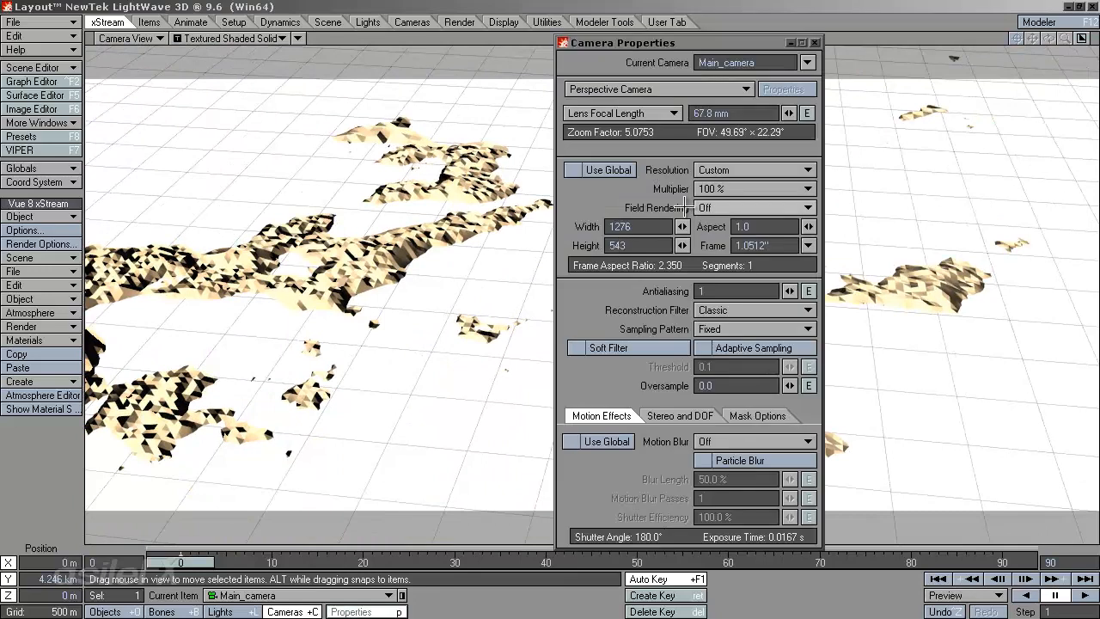
left_click(756, 169)
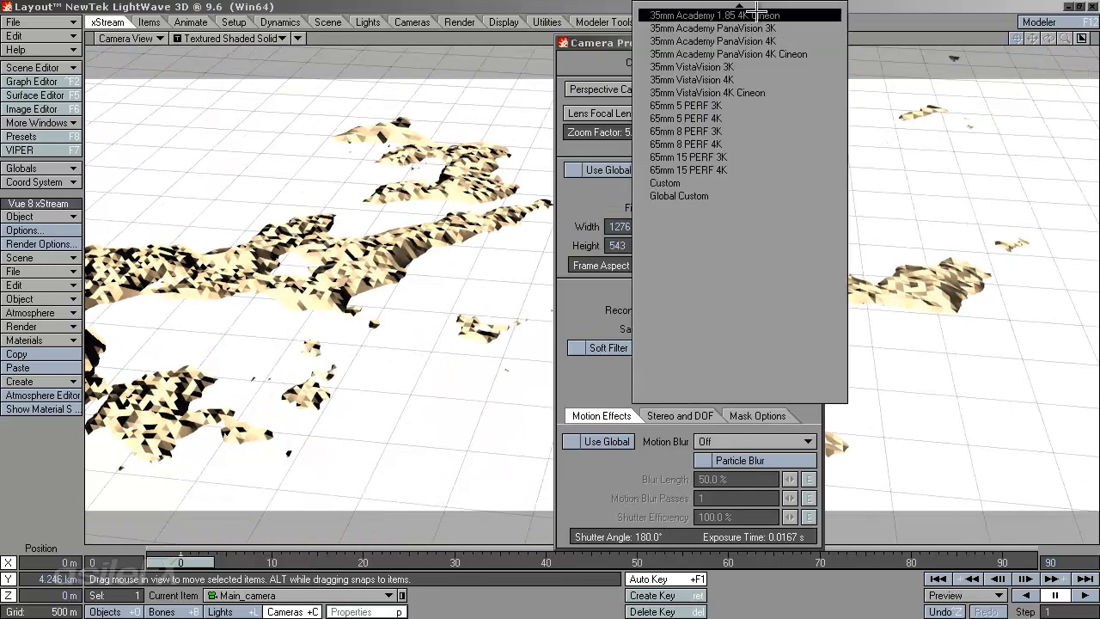
mouse_move(741, 6)
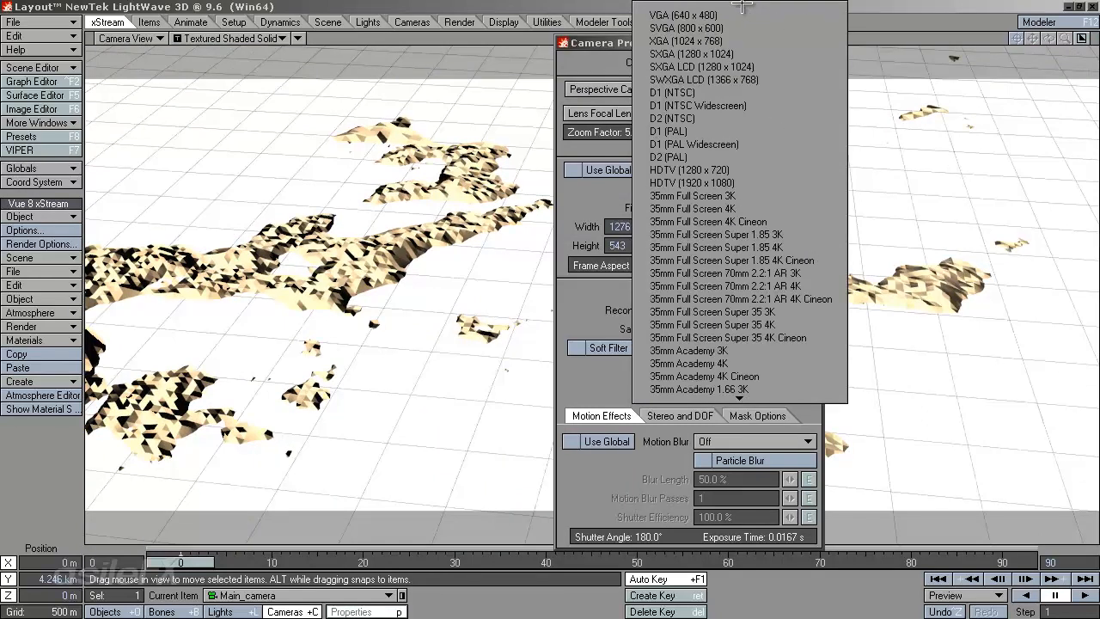
left_click(744, 171)
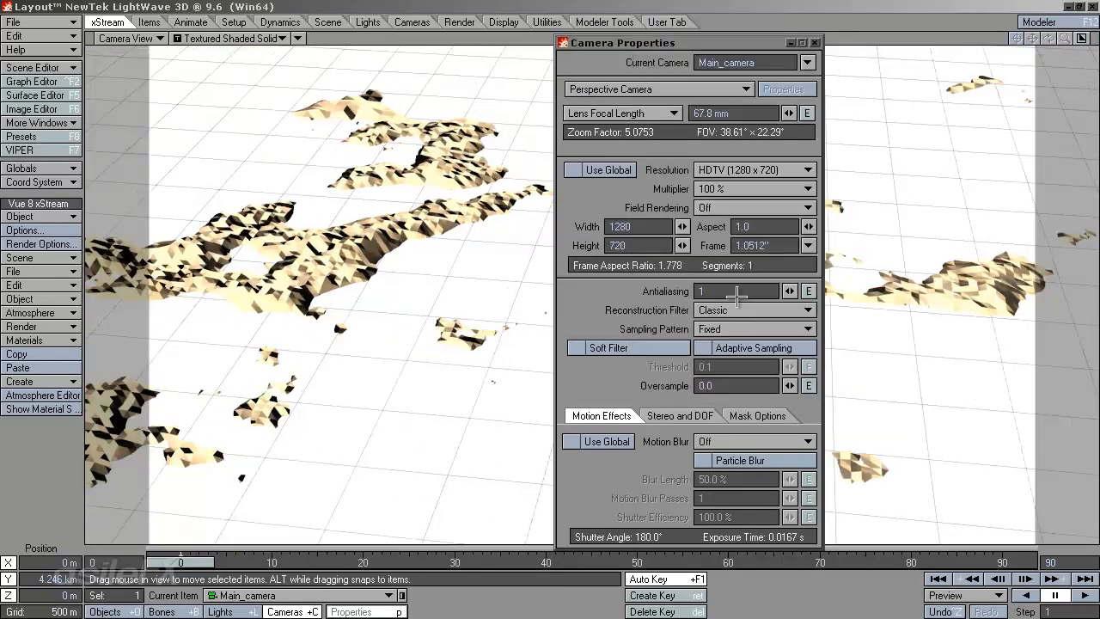
left_click(719, 113)
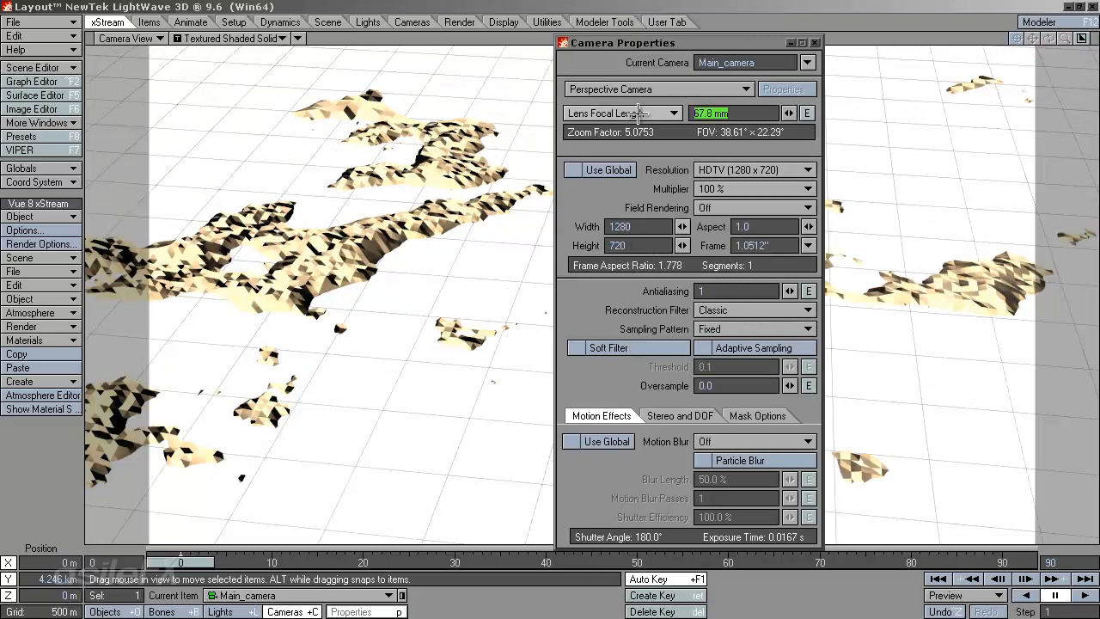
type("50")
key("Return")
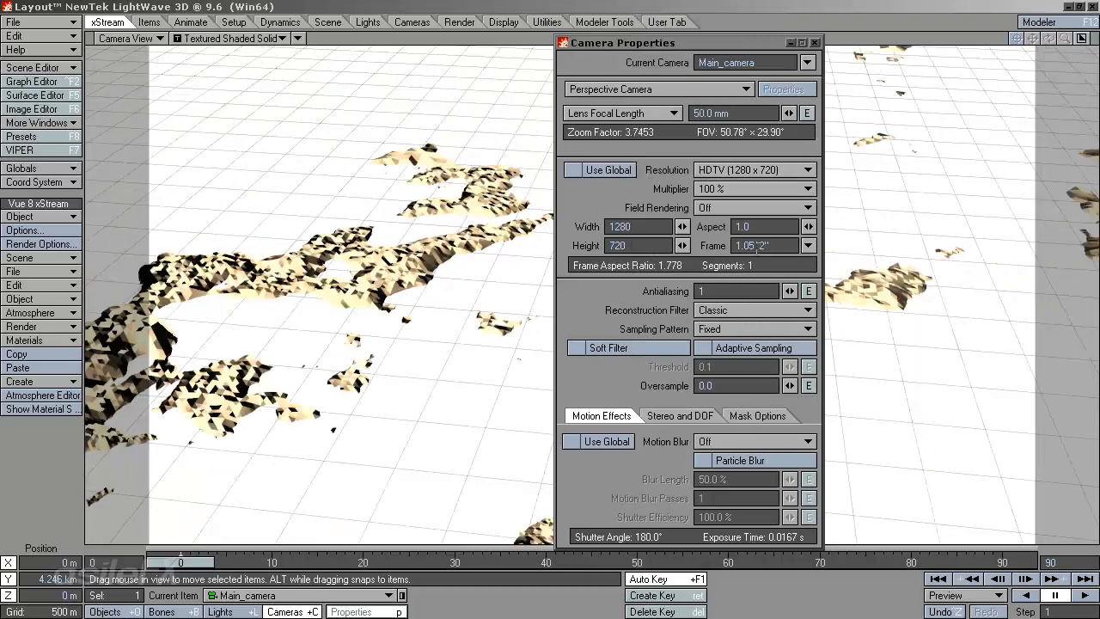
Set the camera's antialiasing to 2 with the Classic reconstruction filter and the Blue Noise sampling pattern.
left_click(718, 292)
type("2")
key("Tab")
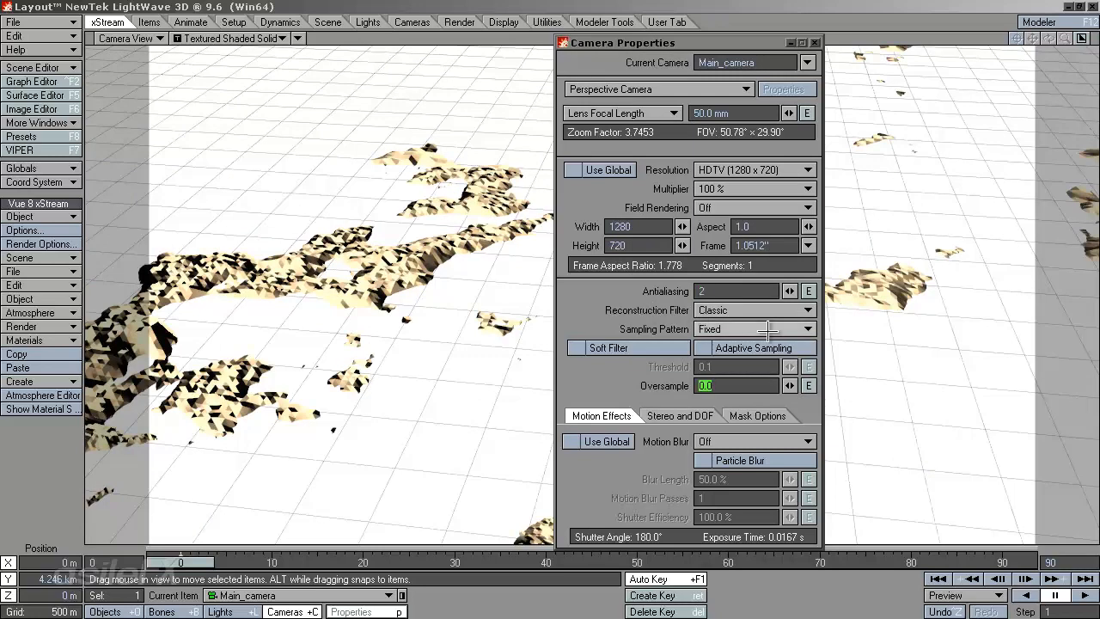
left_click(744, 311)
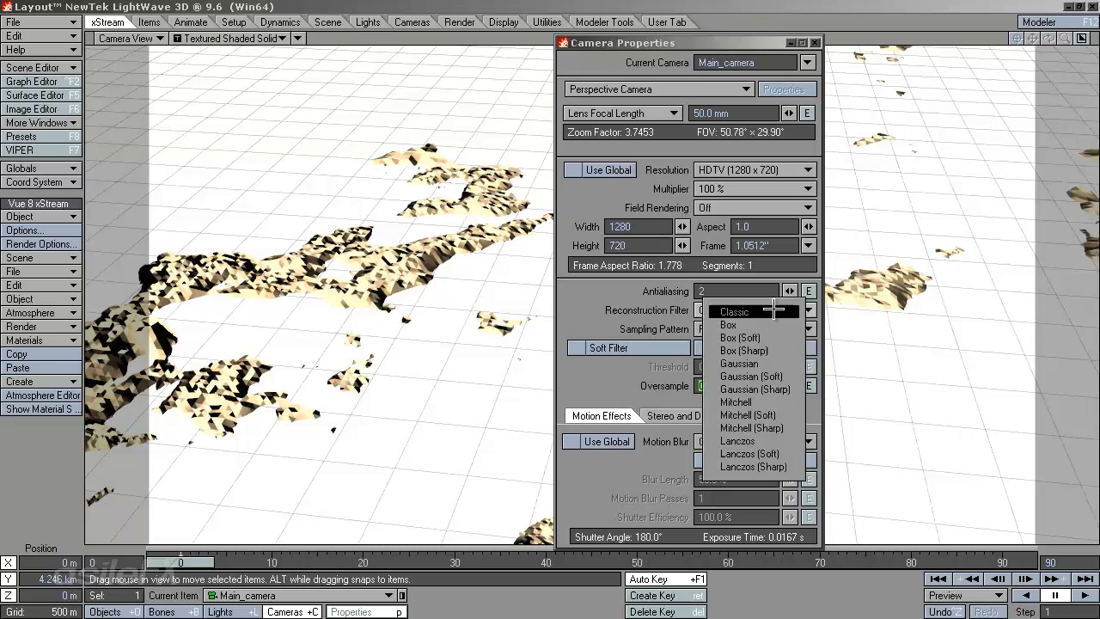
left_click(735, 312)
left_click(739, 329)
left_click(721, 315)
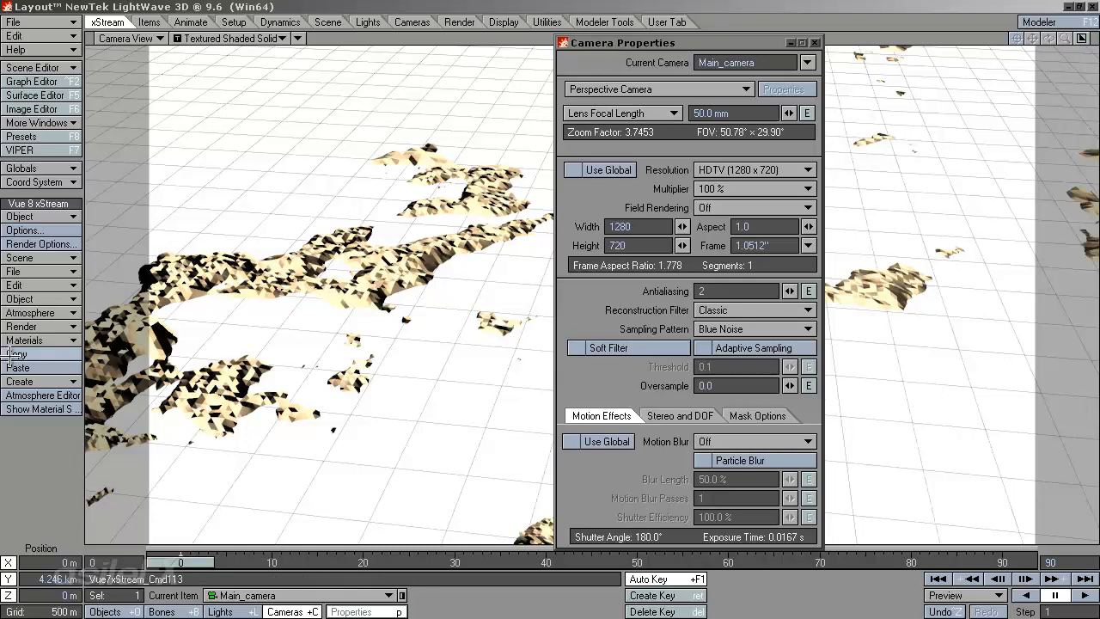
Check the anti-aliasing settings in Vue's render options, and open the advanced effects options under the User settings preset.
left_click(55, 245)
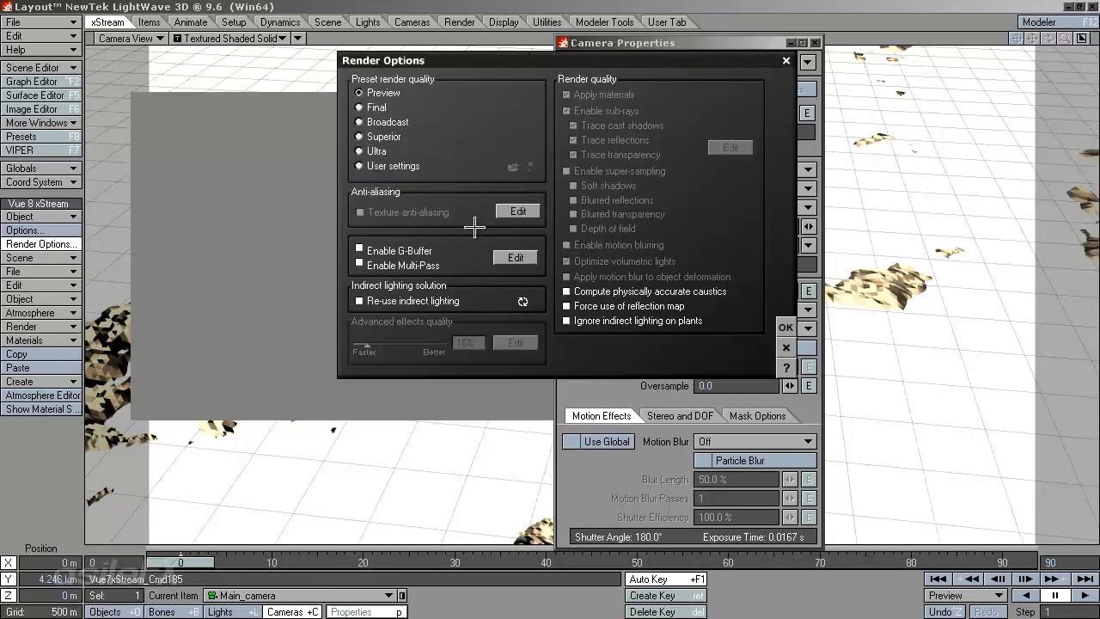
left_click(518, 211)
left_click(795, 431)
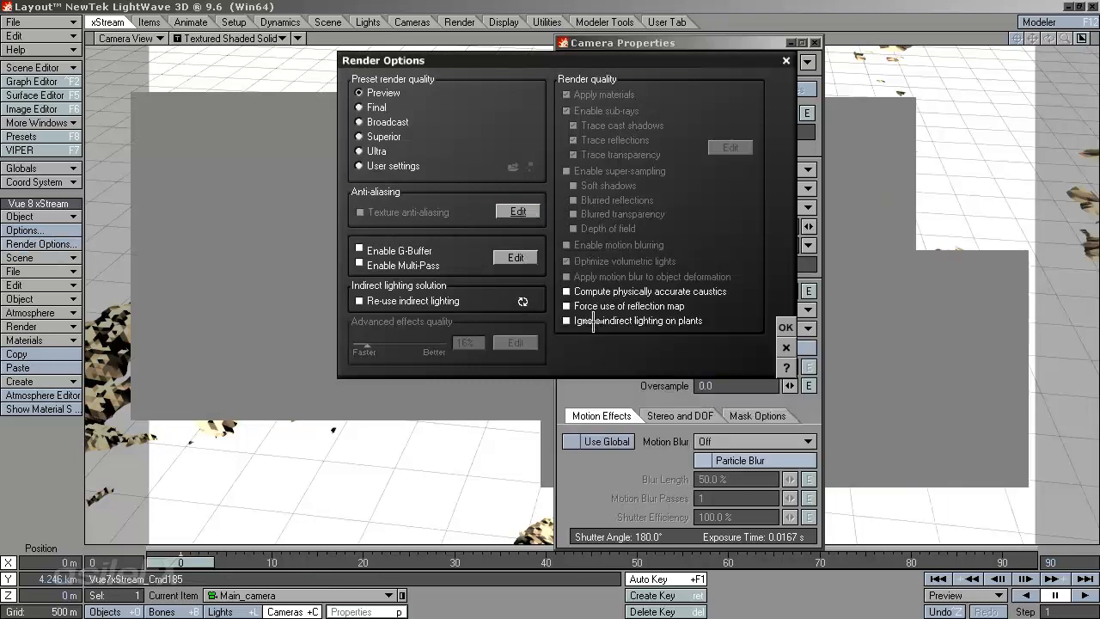
left_click(378, 166)
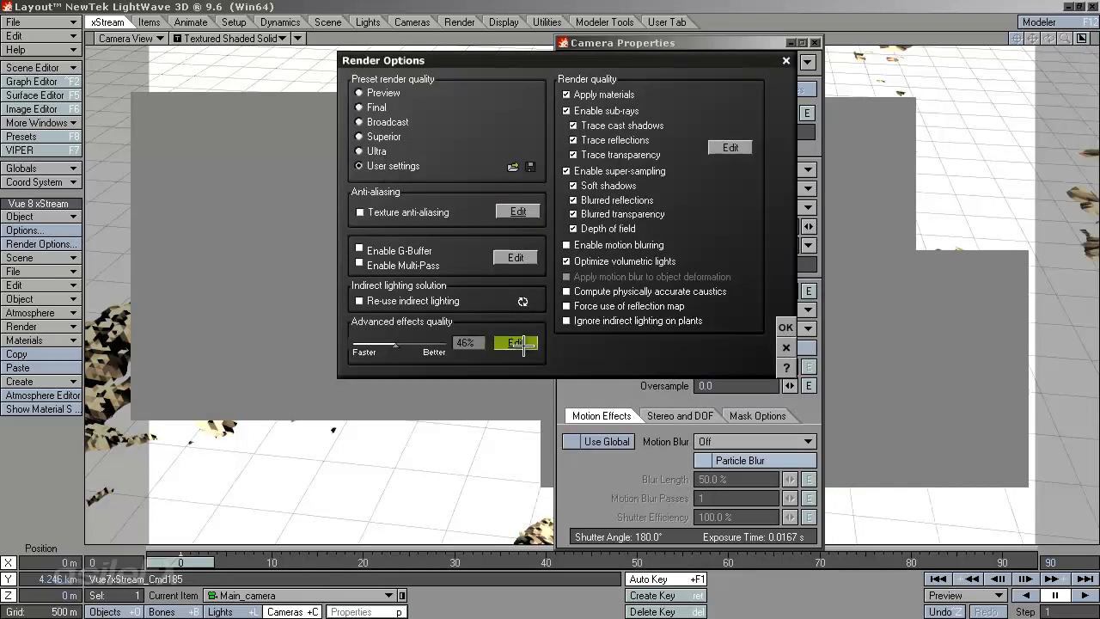
left_click(516, 342)
left_click_drag(841, 241, 558, 143)
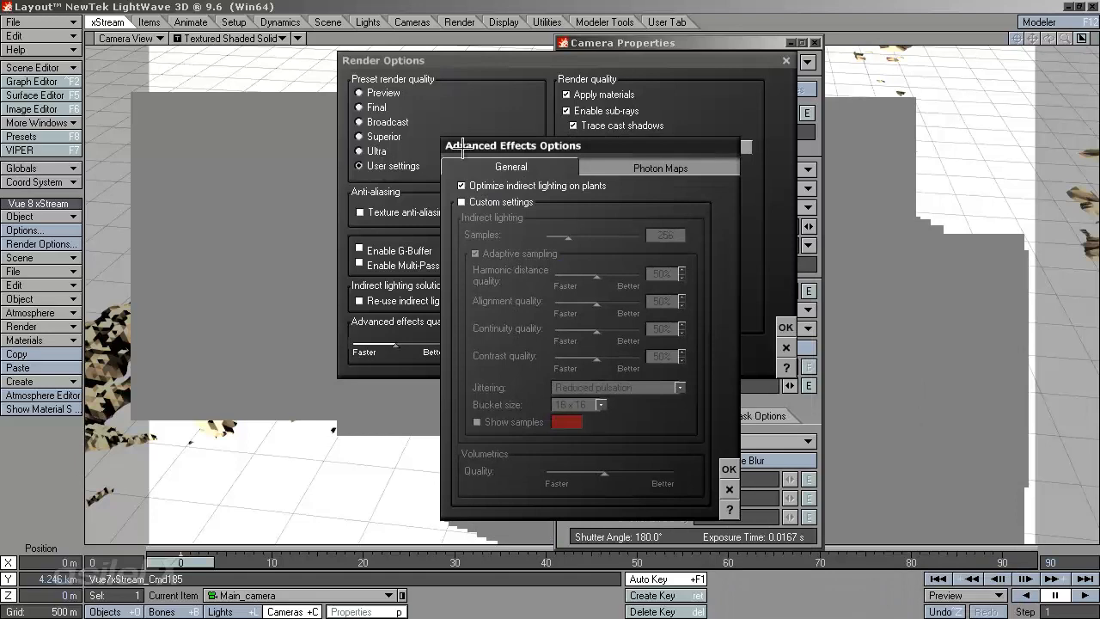
Examine the jittering and bucket size choices of the custom indirect lighting settings, and close both options dialogs without saving.
left_click(512, 202)
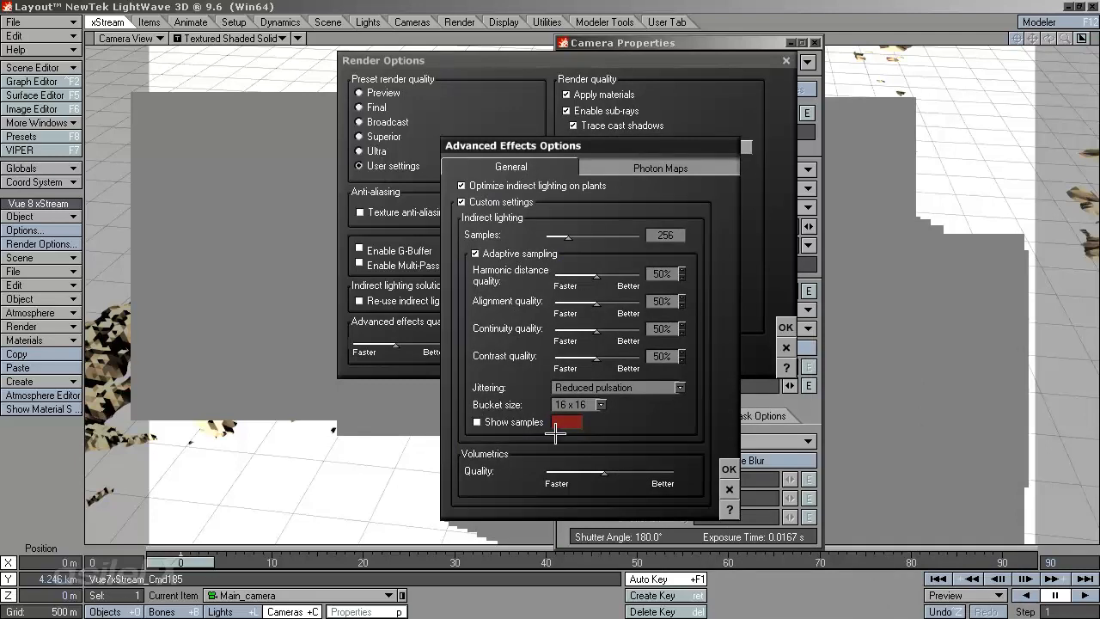
left_click(603, 389)
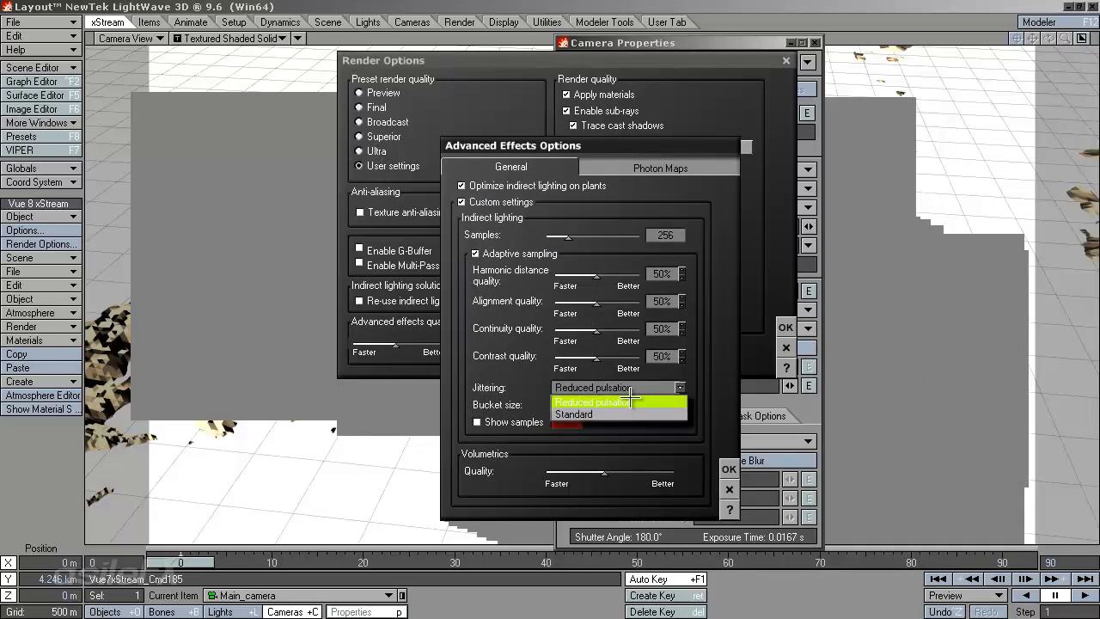
left_click(644, 401)
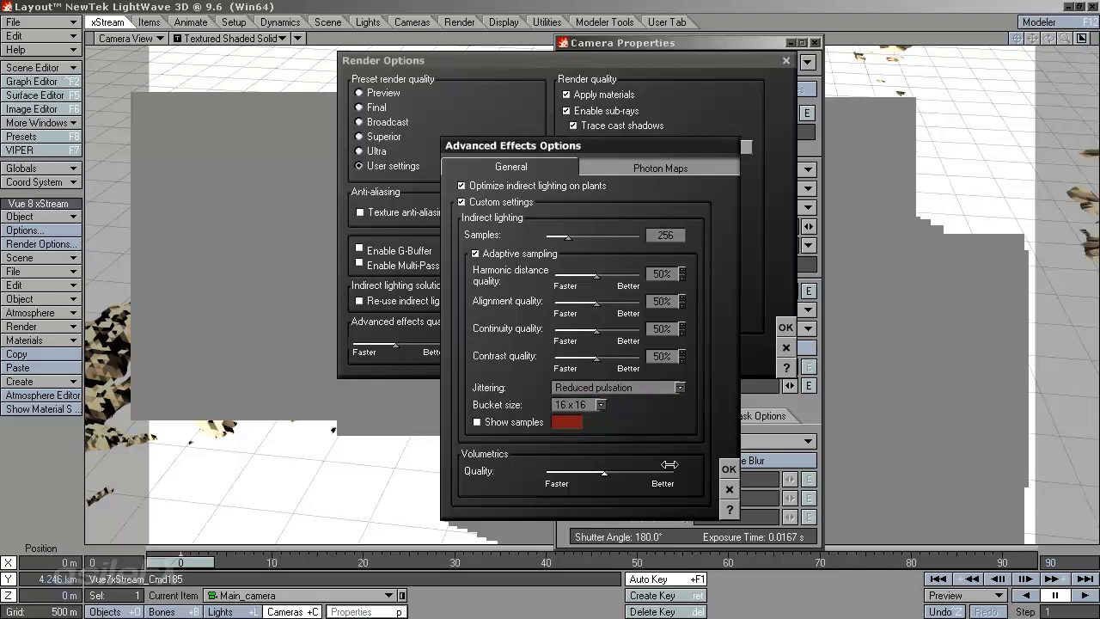
left_click(601, 405)
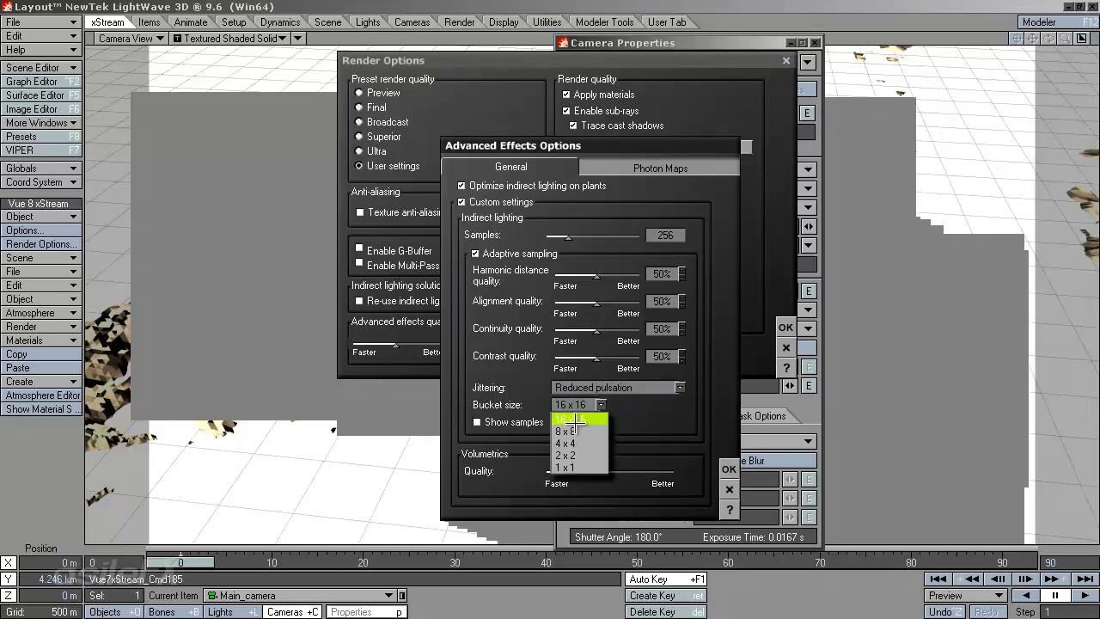
left_click(692, 433)
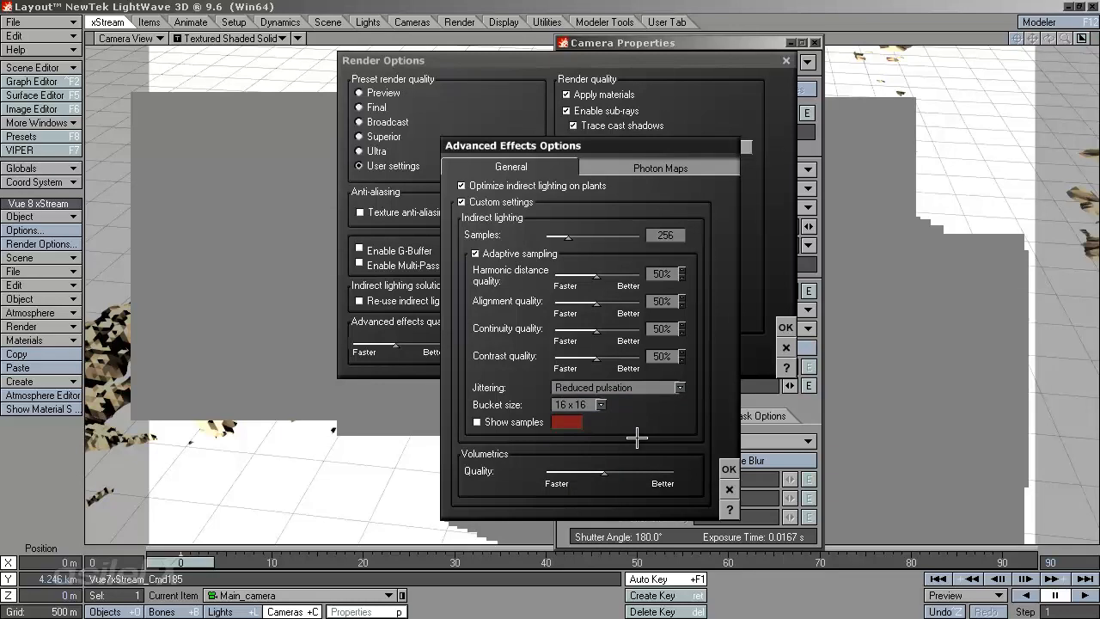
left_click(599, 404)
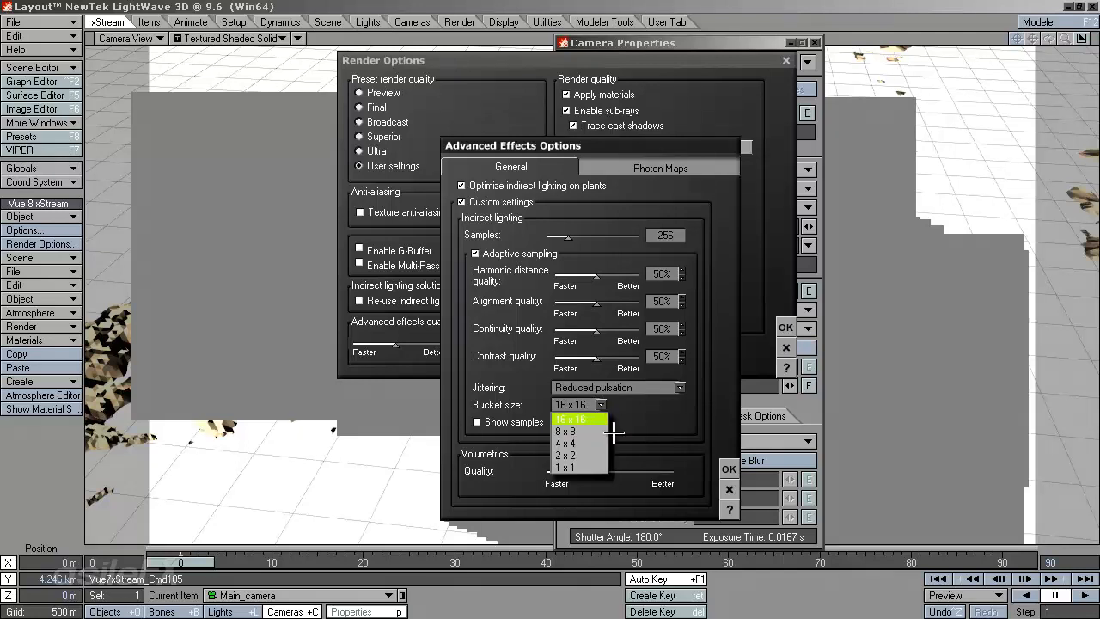
left_click(666, 417)
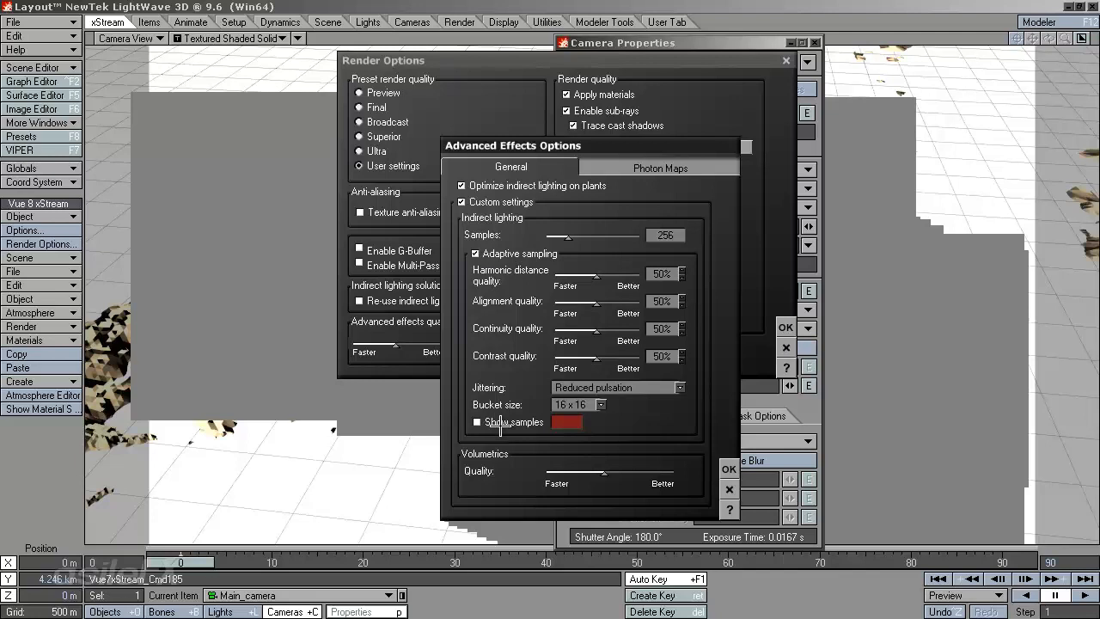
left_click(583, 406)
left_click(646, 413)
left_click(502, 201)
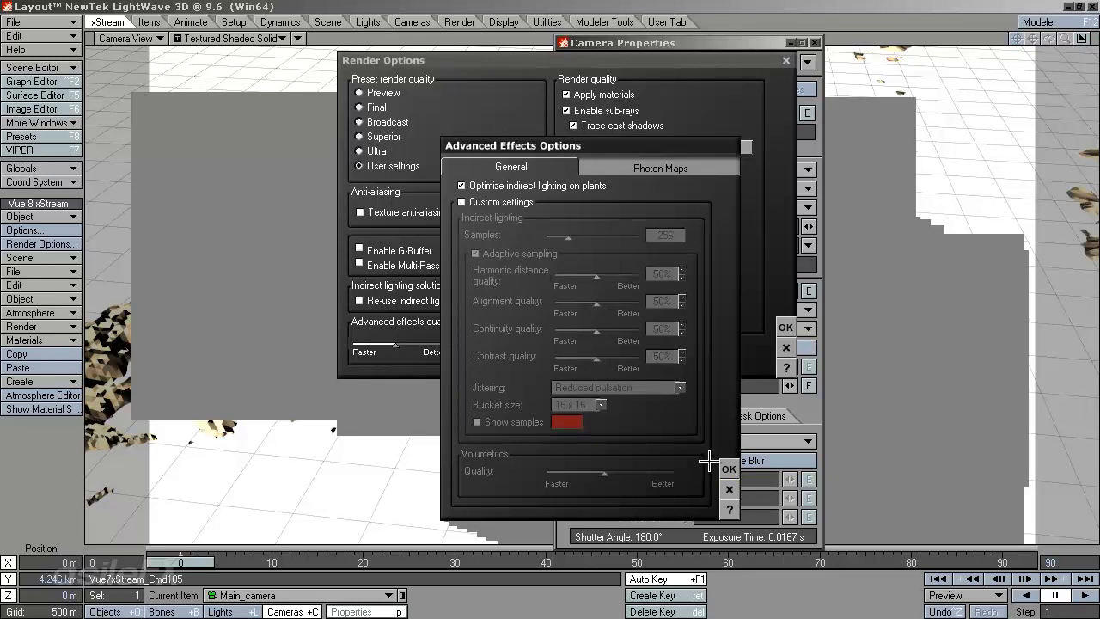
left_click(729, 489)
left_click(786, 348)
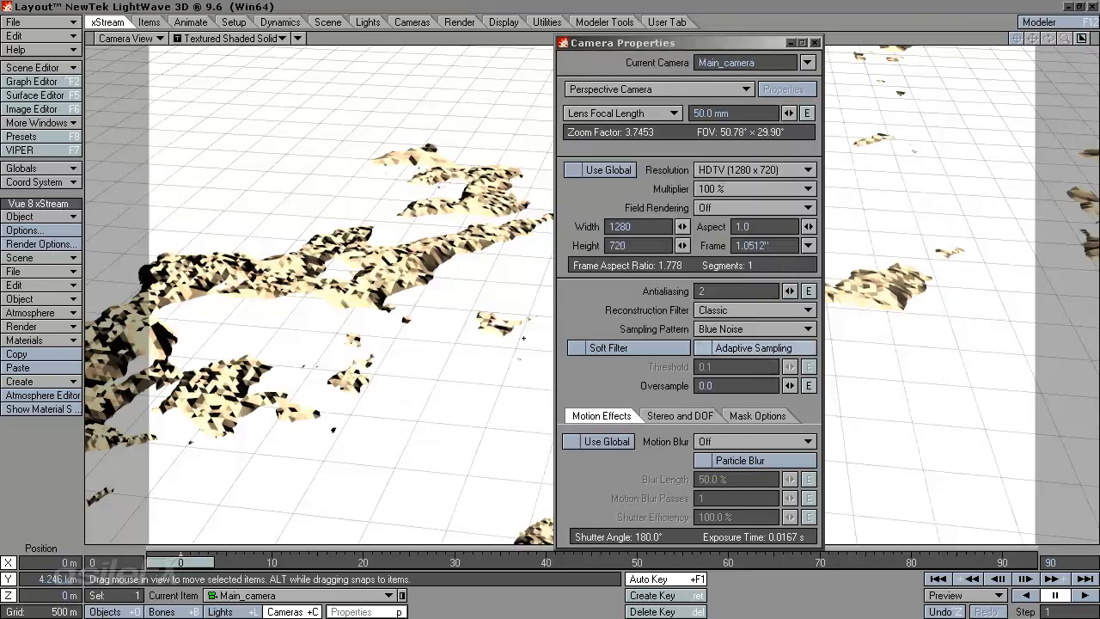
Set the camera's resolution multiplier to 50 % and render the current frame.
left_click_drag(711, 42, 843, 40)
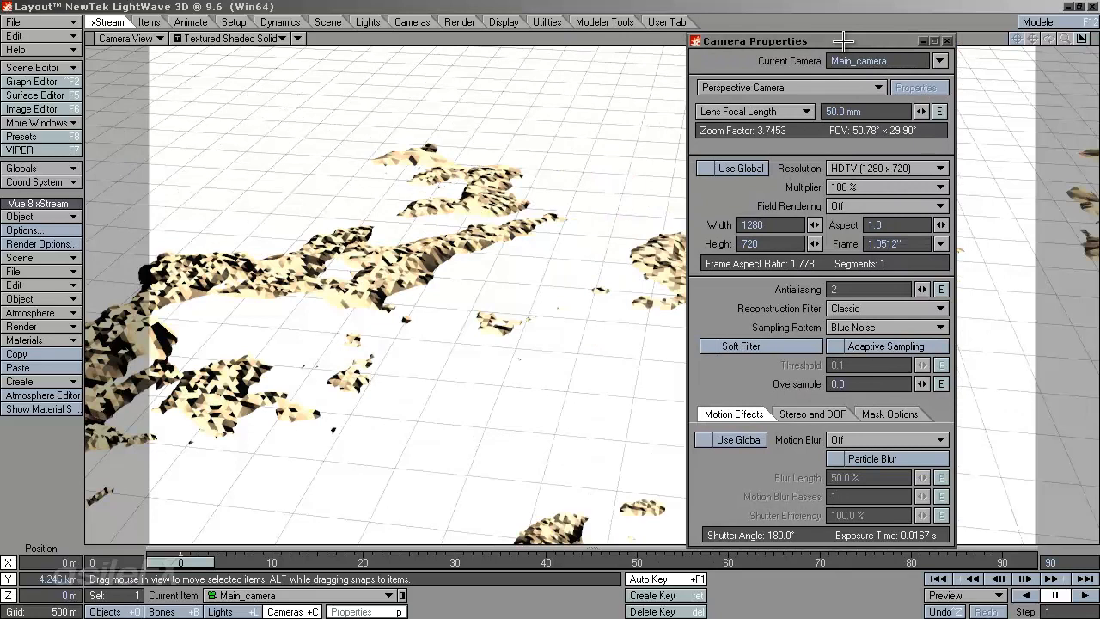
left_click(872, 189)
left_click(861, 179)
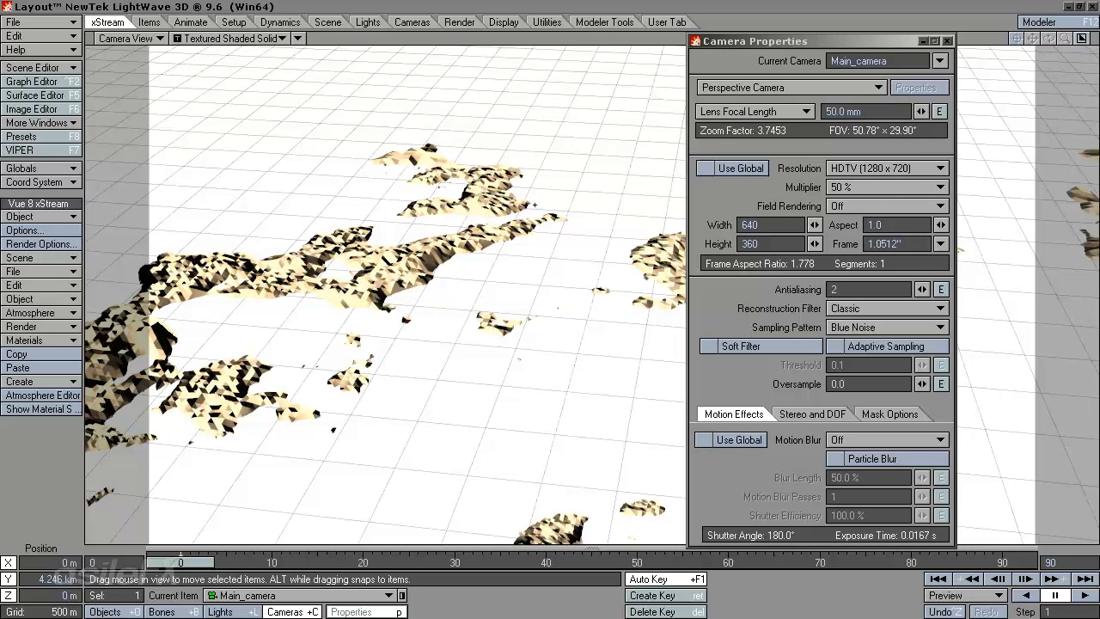
key("F9")
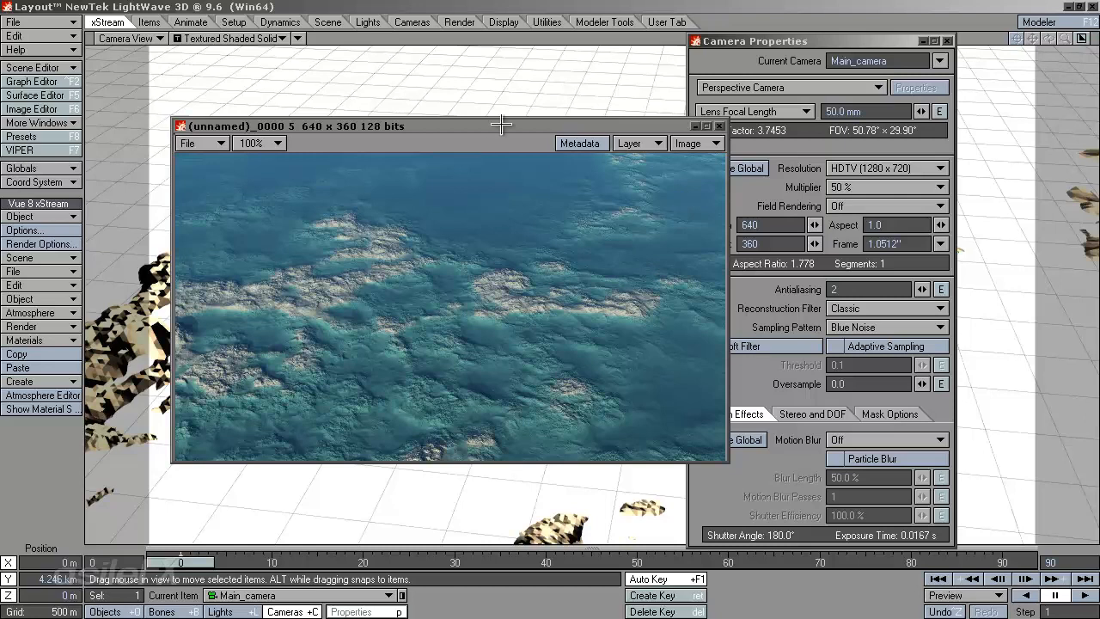
Inspect the islands and water in the rendered image, and close the image viewer and camera properties.
left_click_drag(501, 126, 515, 126)
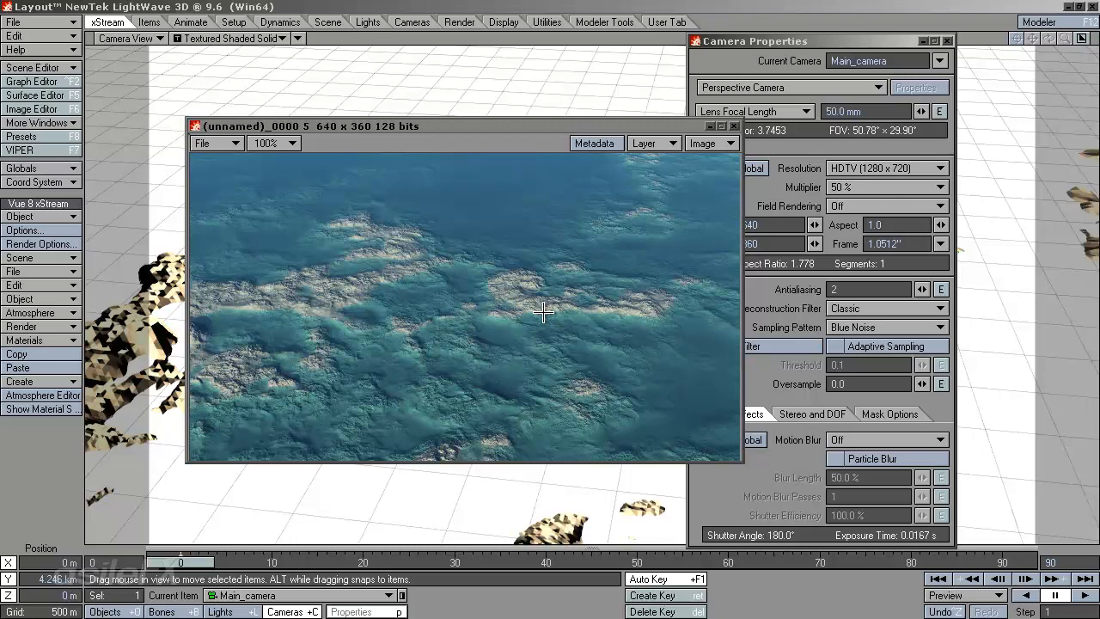
left_click_drag(348, 125, 532, 117)
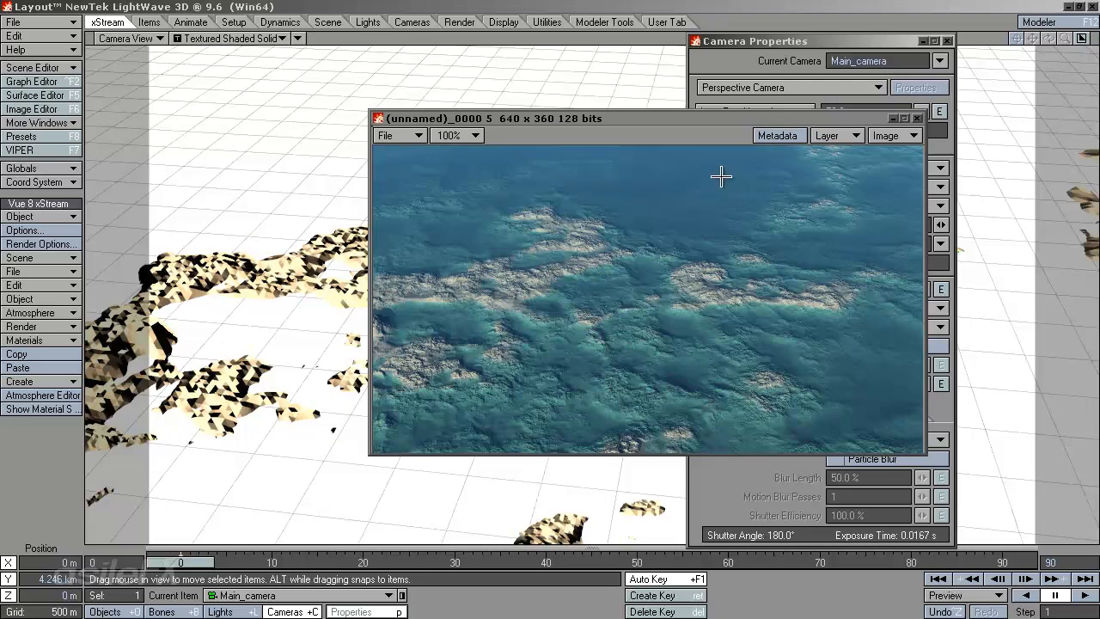
left_click_drag(749, 118, 693, 161)
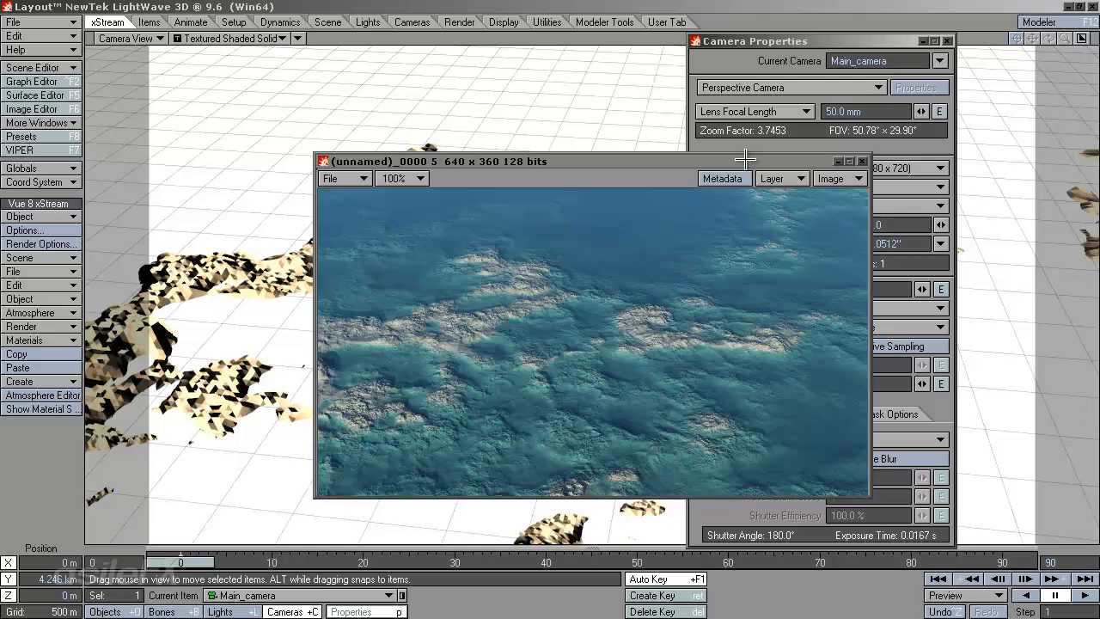
left_click_drag(745, 159, 754, 158)
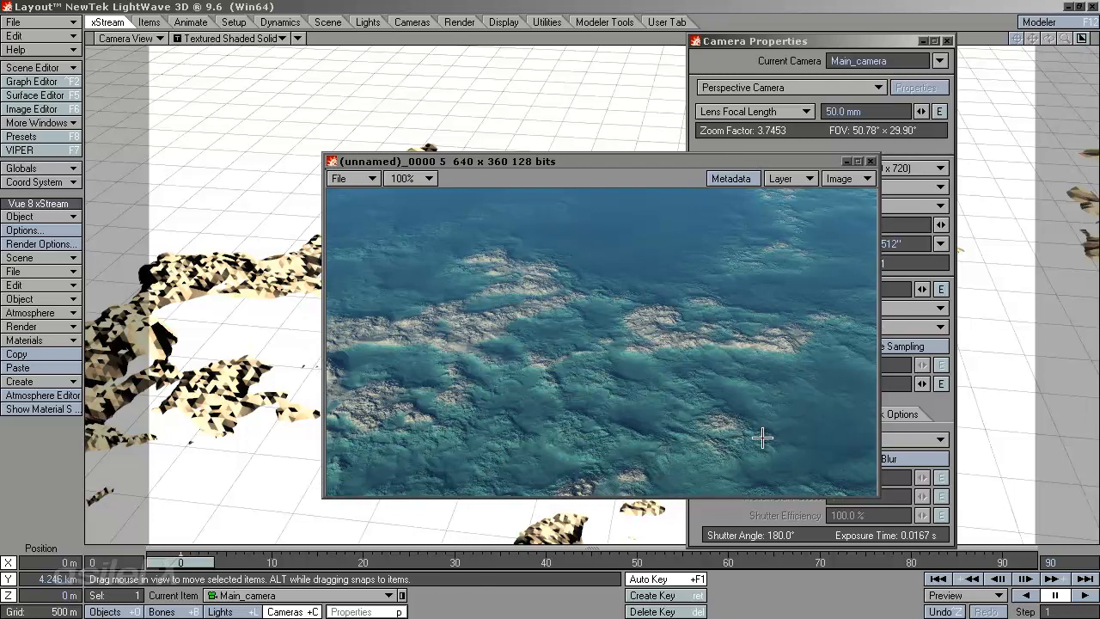
left_click(870, 160)
left_click(947, 41)
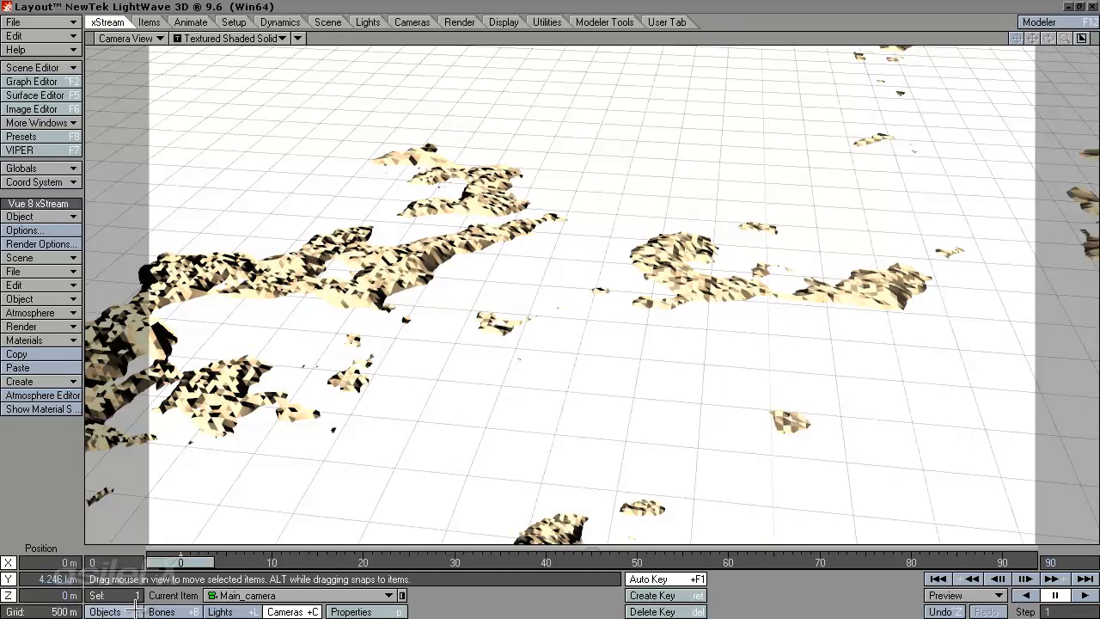
Select the Brown:Layer2 terrain object and view its mixed material in the Vue material editor without changing it.
left_click(105, 611)
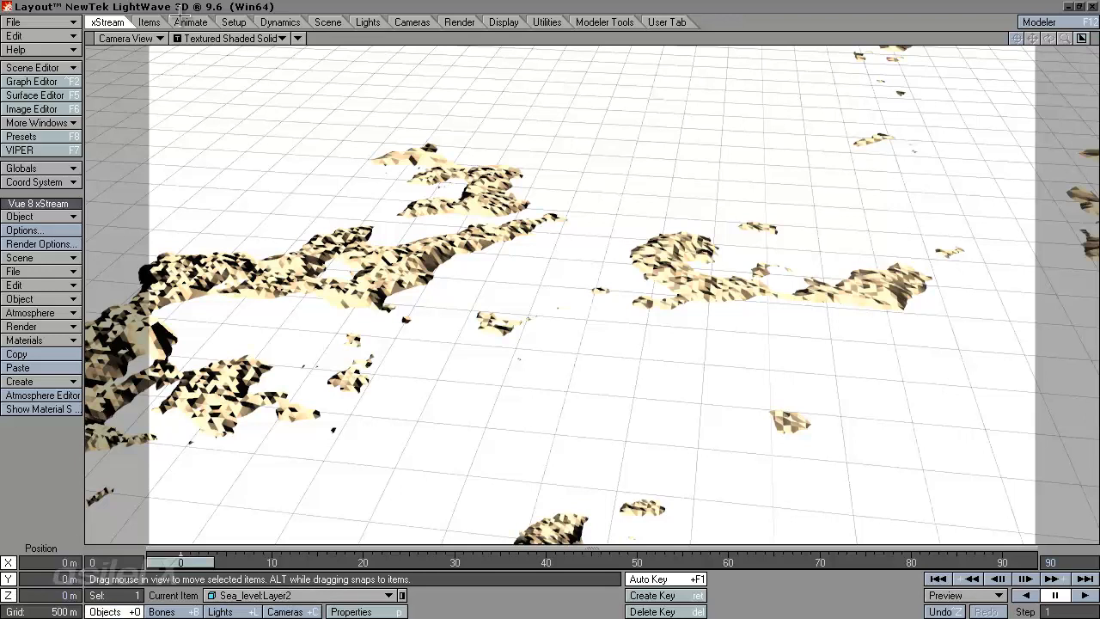
key("Down")
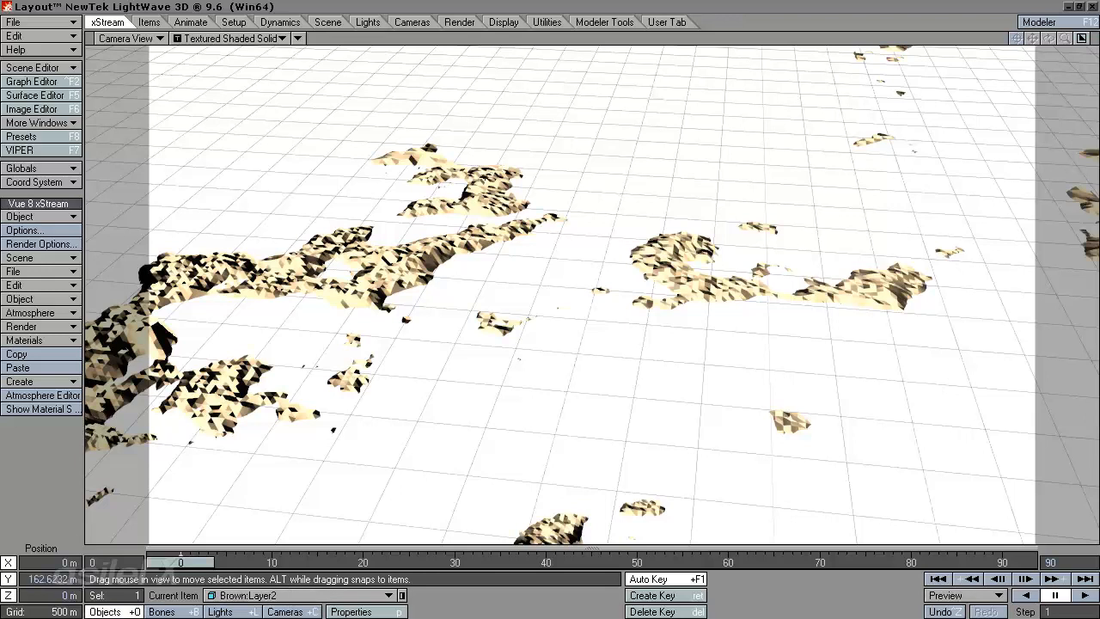
left_click(483, 177, "ctrl+shift")
mouse_move(485, 189)
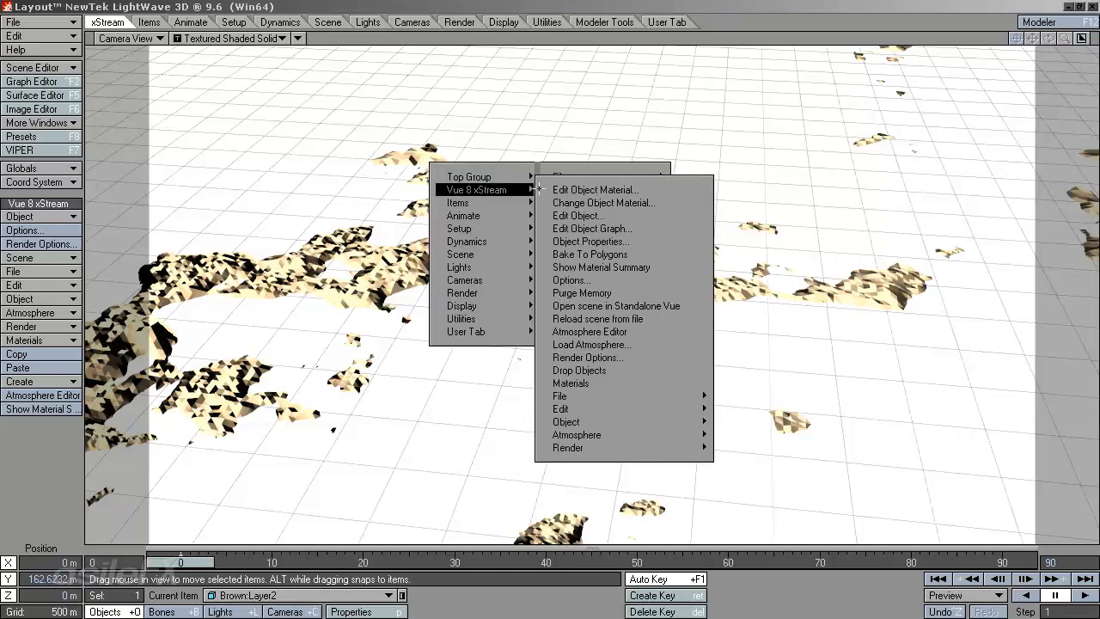
left_click(623, 189)
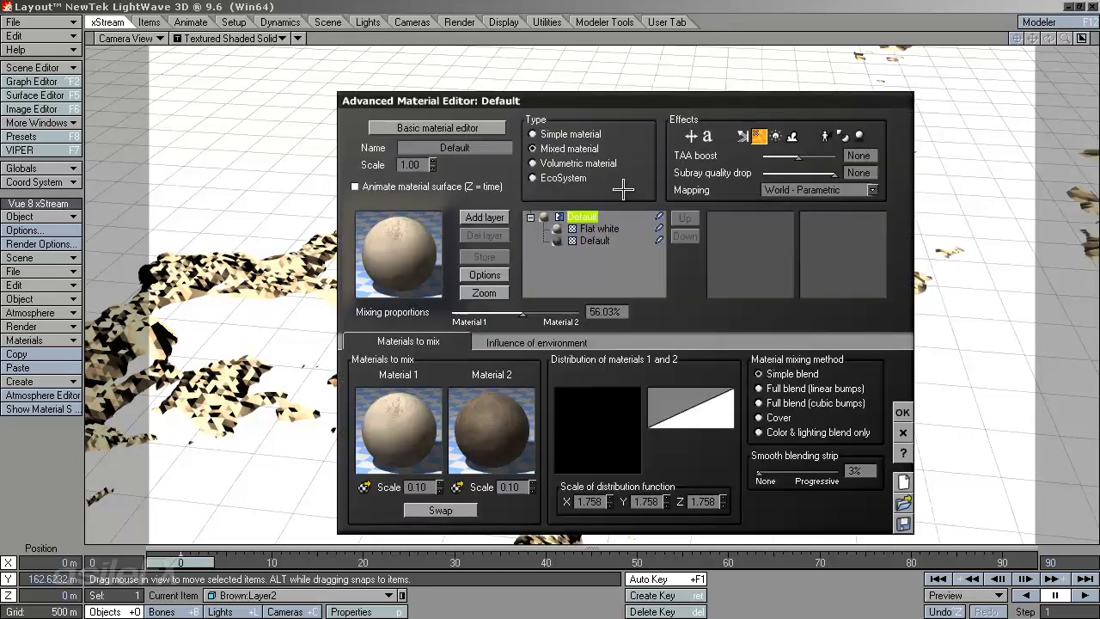
left_click(903, 433)
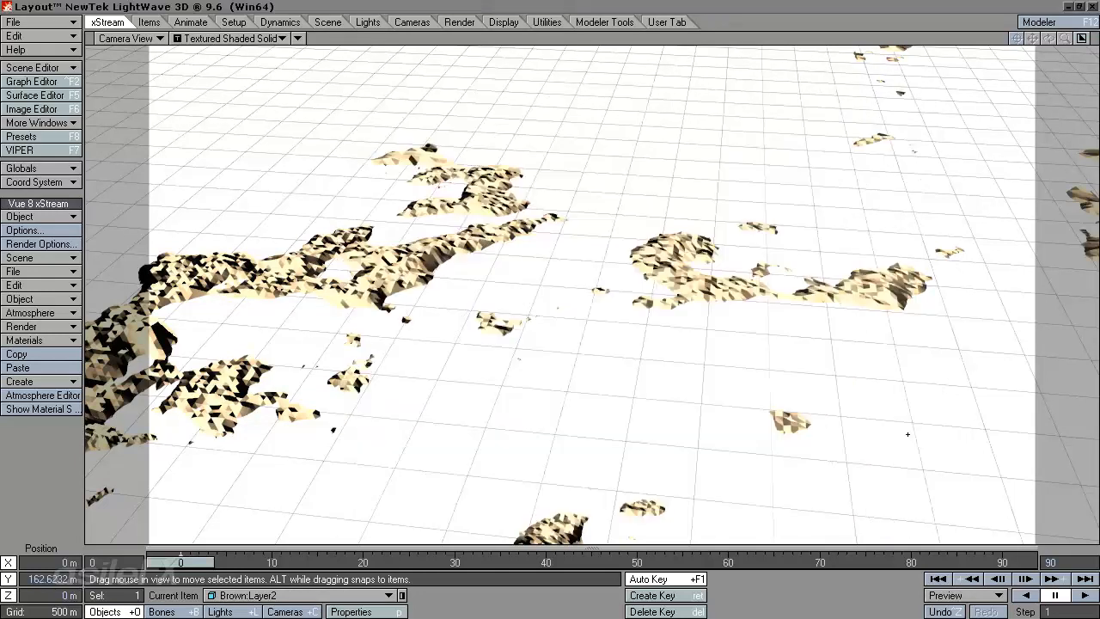
Select the Sea_level:Layer2 object and open its foamy water material in the Vue material editor.
left_click(257, 595)
left_click(245, 595)
left_click(462, 289, "ctrl+shift")
mouse_move(464, 268)
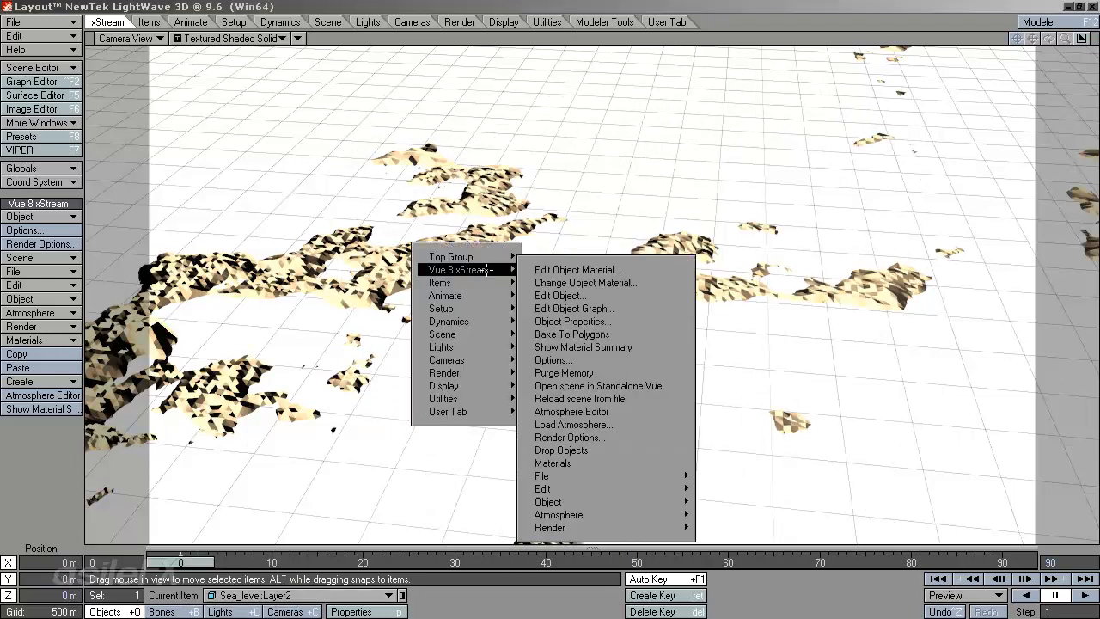
left_click(566, 270)
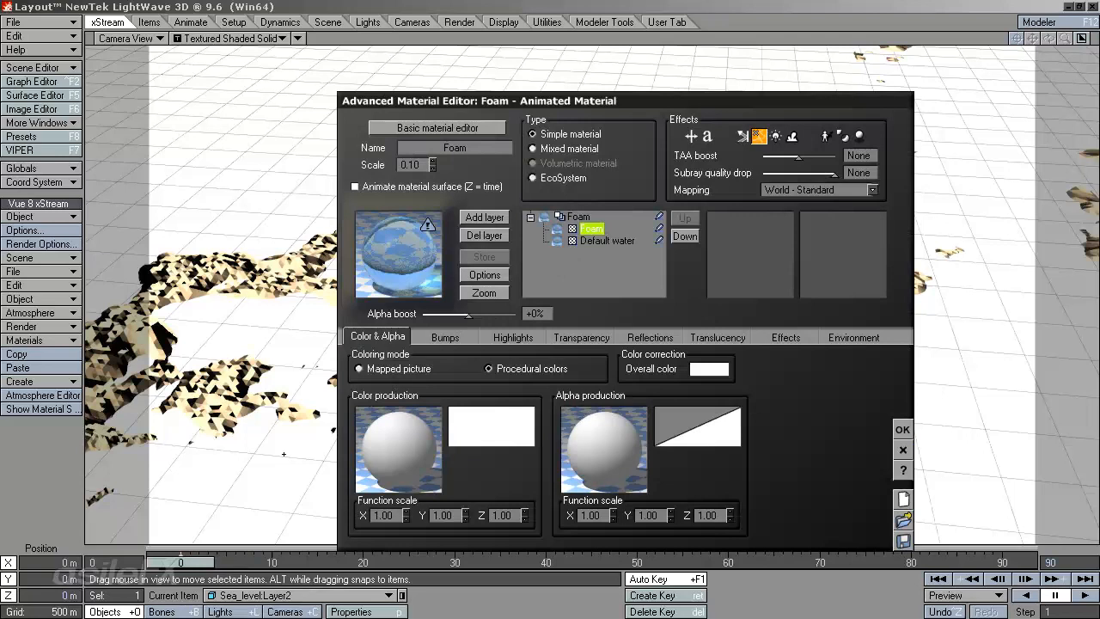
Edit the Foam layer's color production function, setting Coast Foam Depth to 50, and accept the function.
right_click(413, 453)
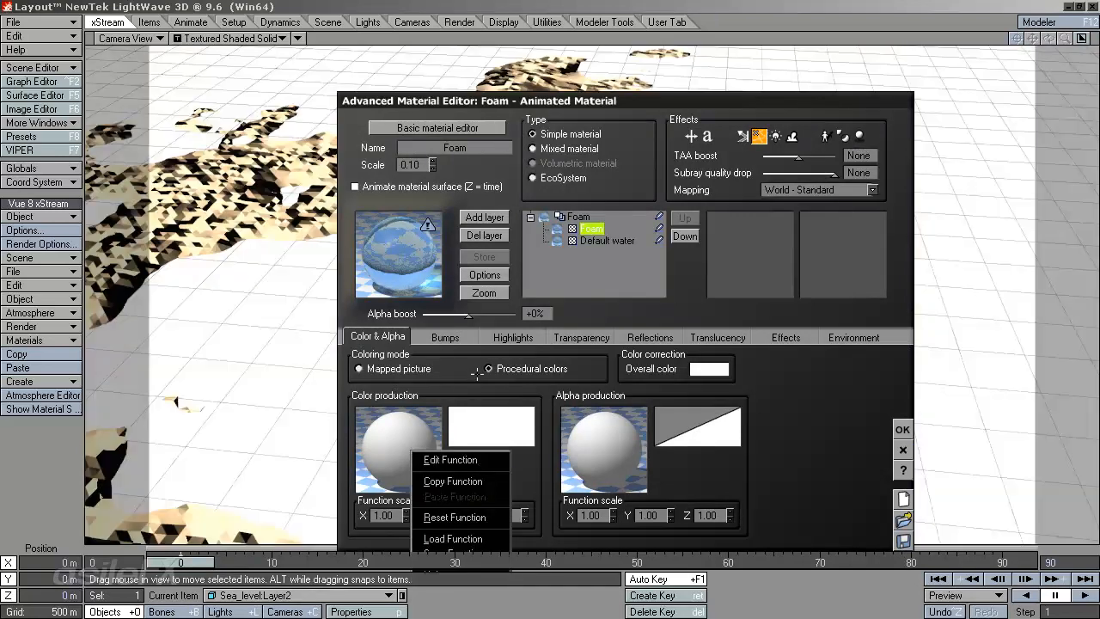
left_click(450, 459)
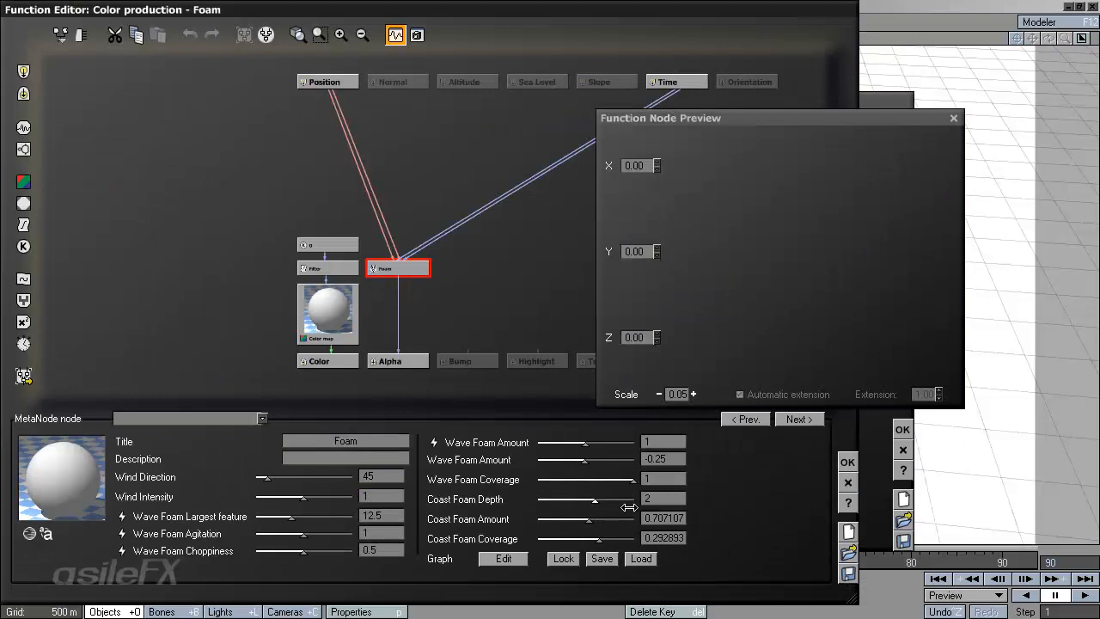
left_click(675, 499)
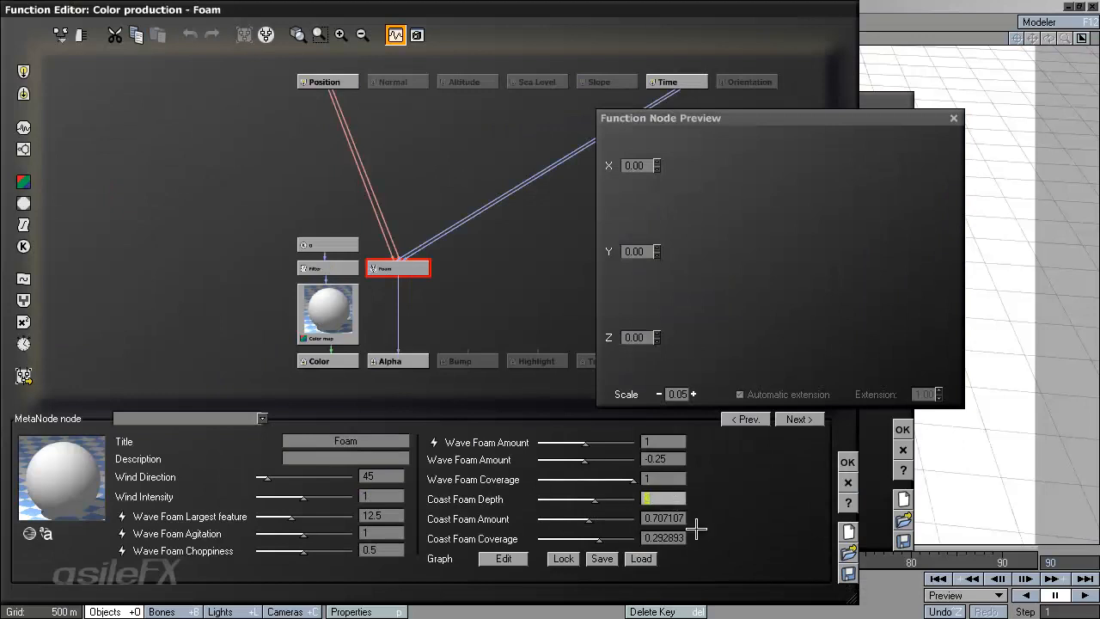
type("50")
key("Return")
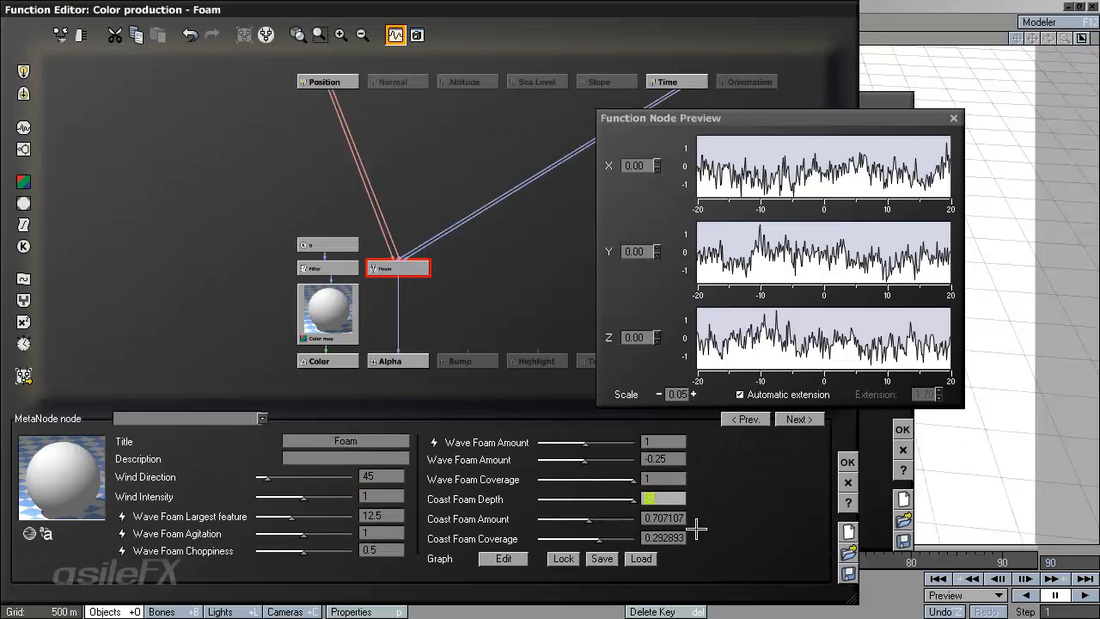
left_click(846, 462)
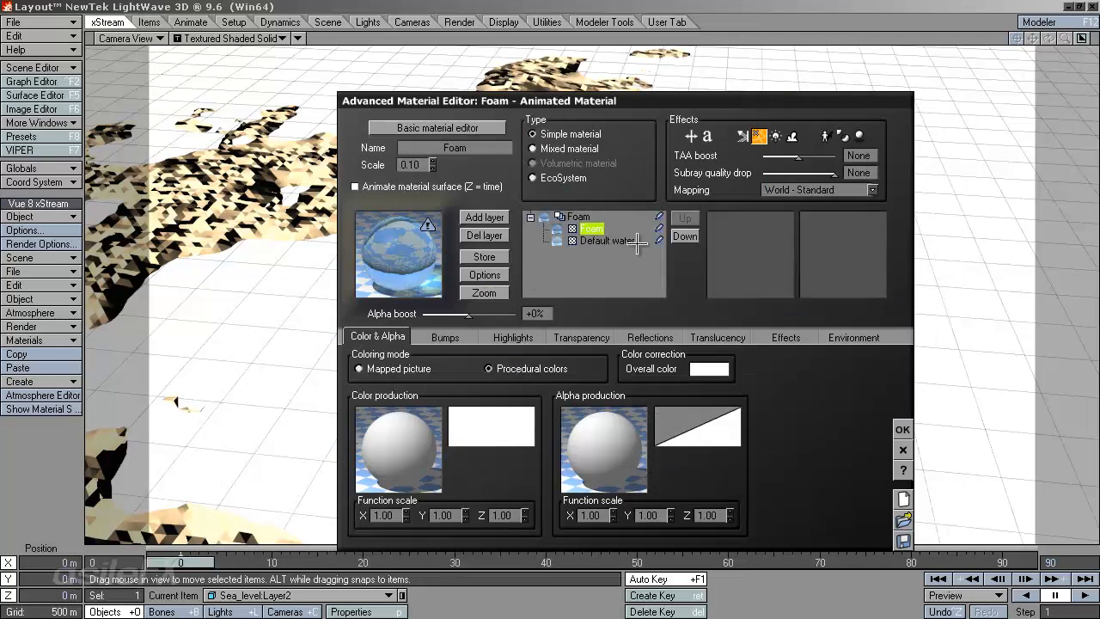
Adjust the Default water layer's transparency: fading out 53%, refraction index 1.333 and turn reflective with angle 40%.
left_click(609, 242)
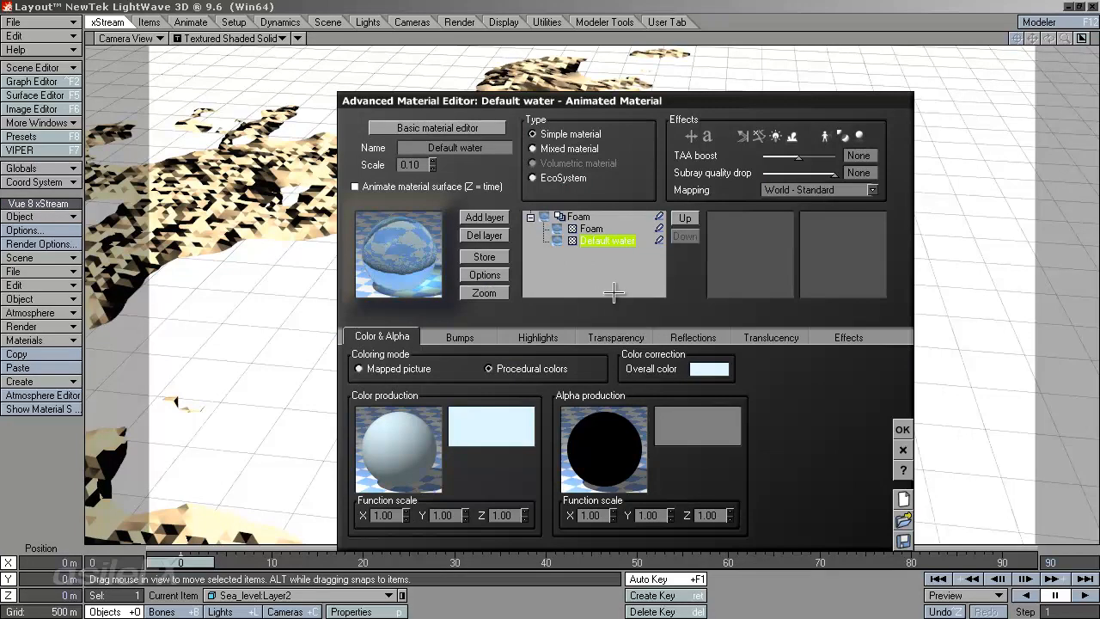
left_click(599, 335)
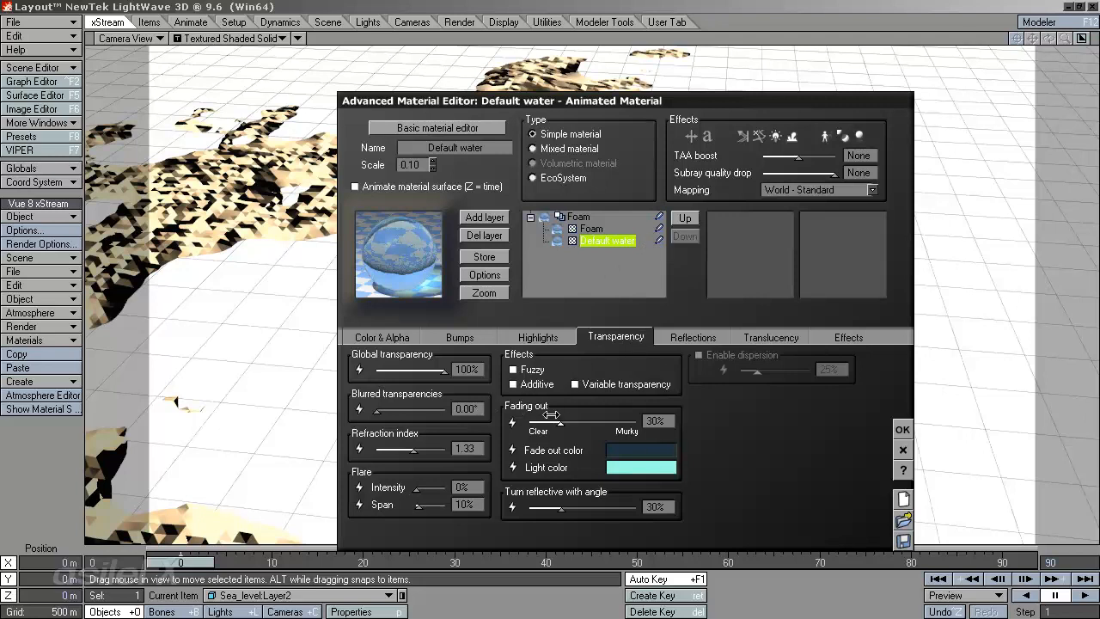
left_click_drag(561, 423, 572, 422)
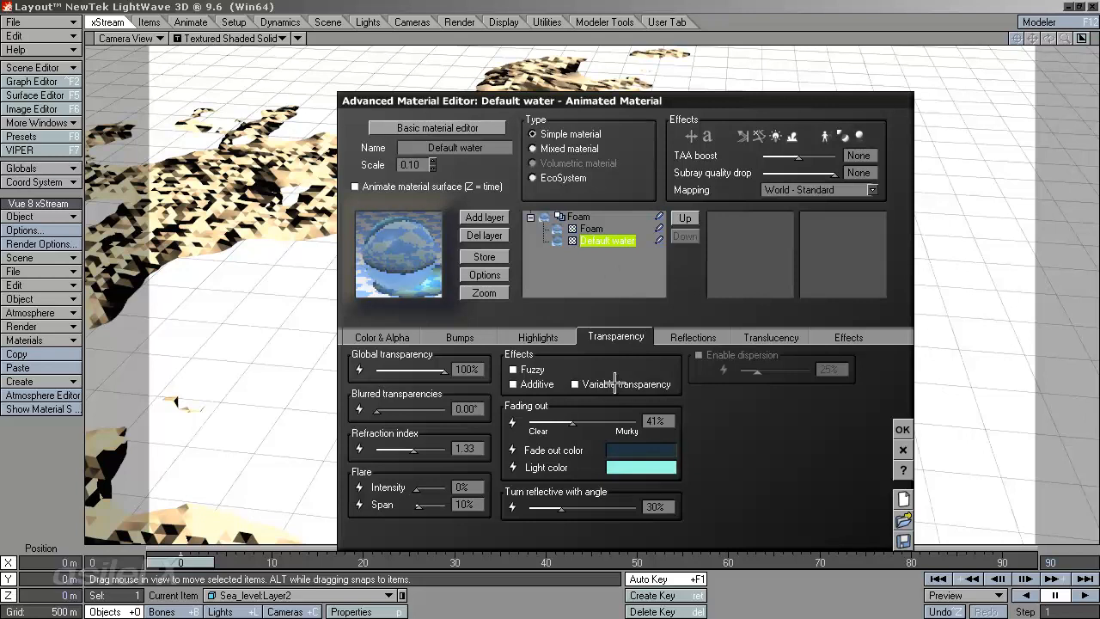
left_click_drag(572, 423, 586, 423)
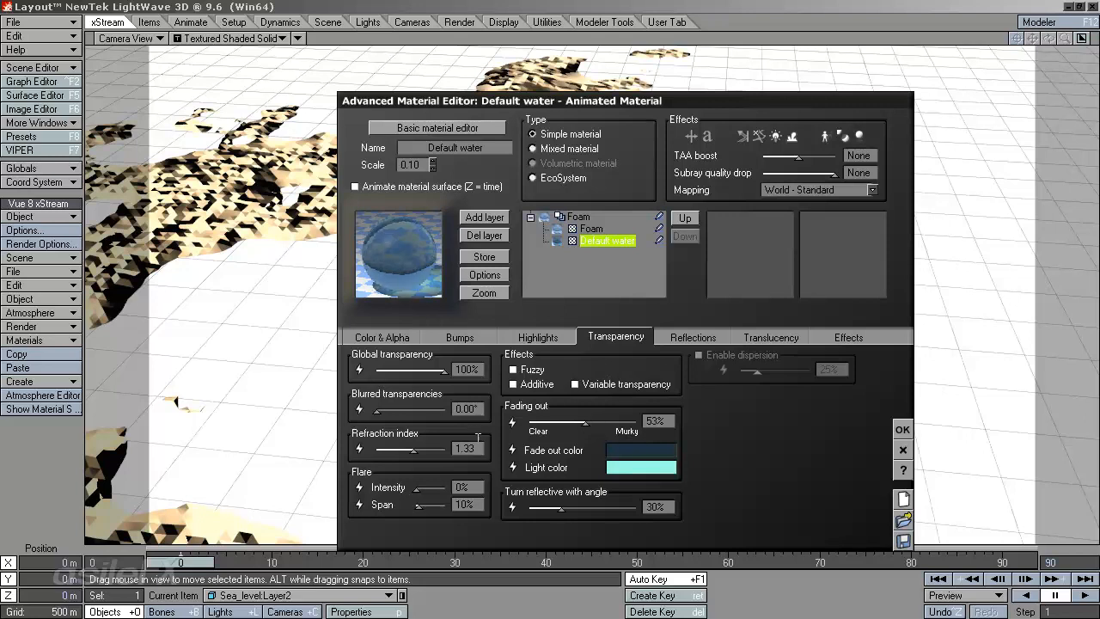
key("Return")
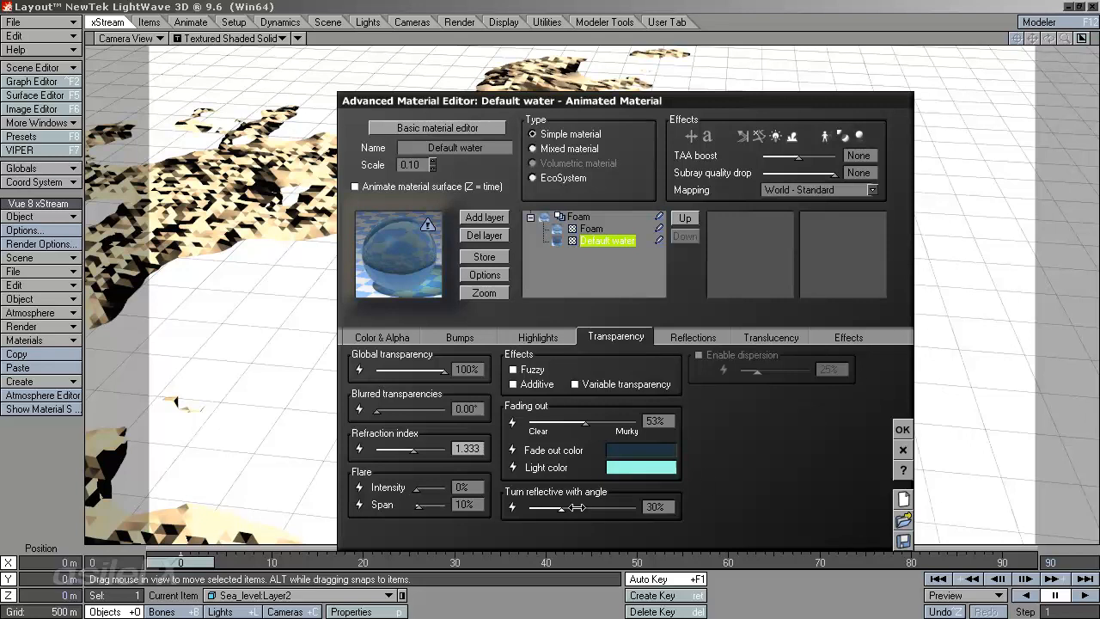
left_click_drag(574, 507, 587, 505)
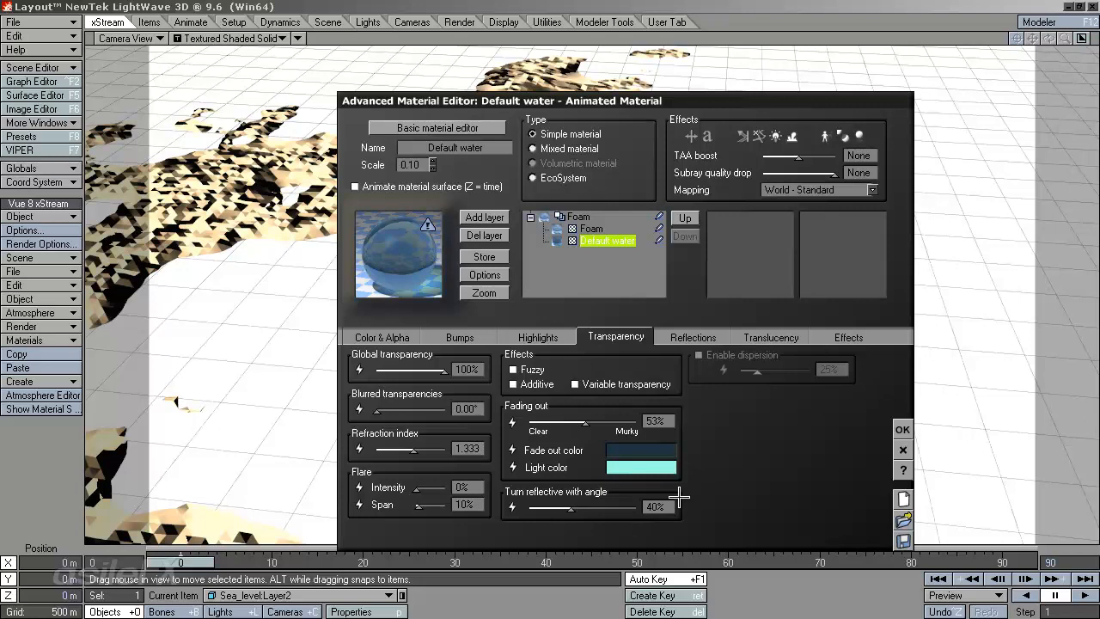
Set the Default water layer's anisotropic highlighting to 10% and review its transparency and color settings.
left_click(561, 335)
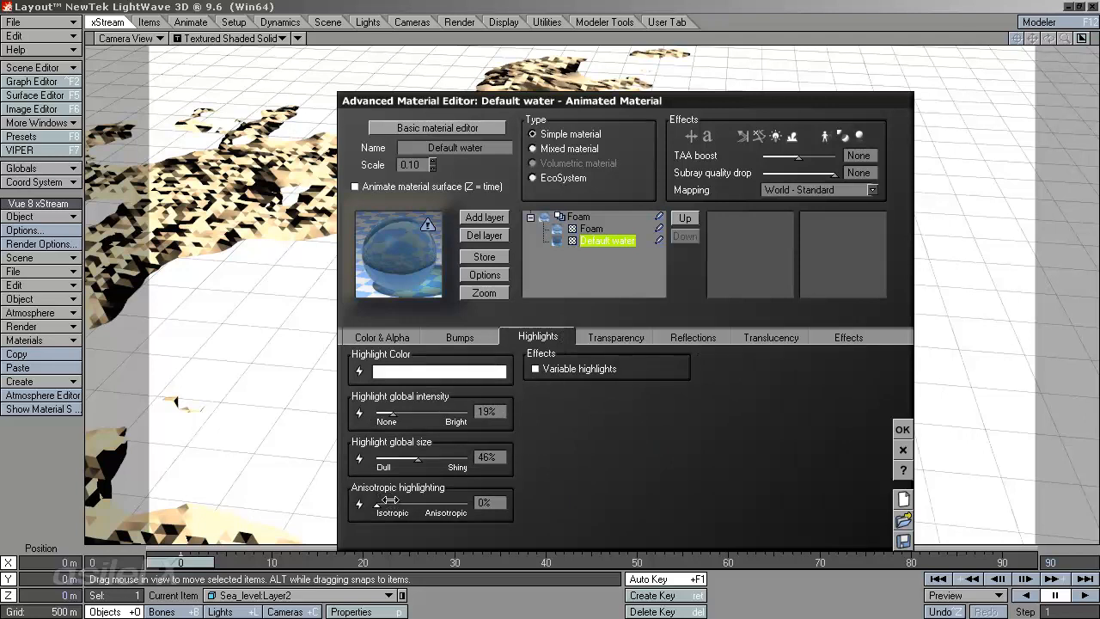
left_click_drag(395, 503, 408, 503)
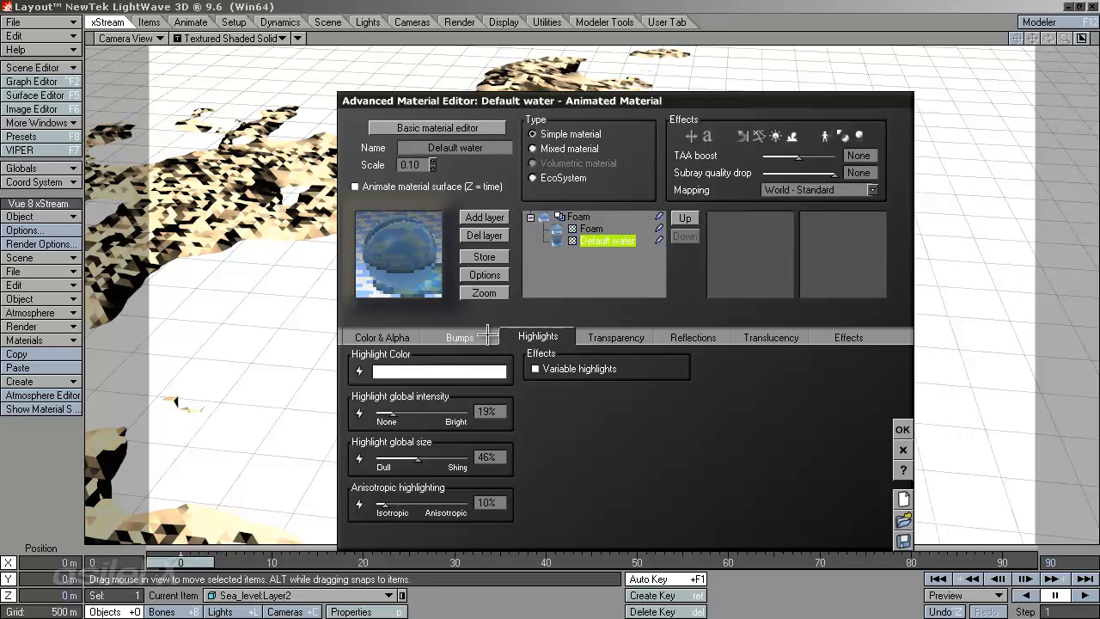
left_click(616, 338)
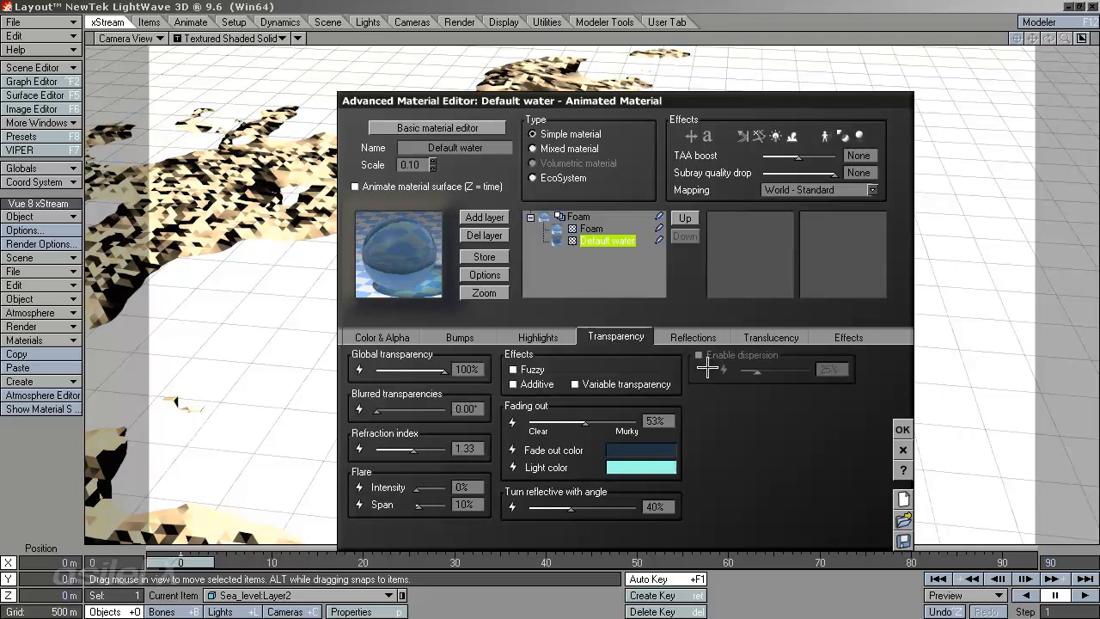
left_click(403, 335)
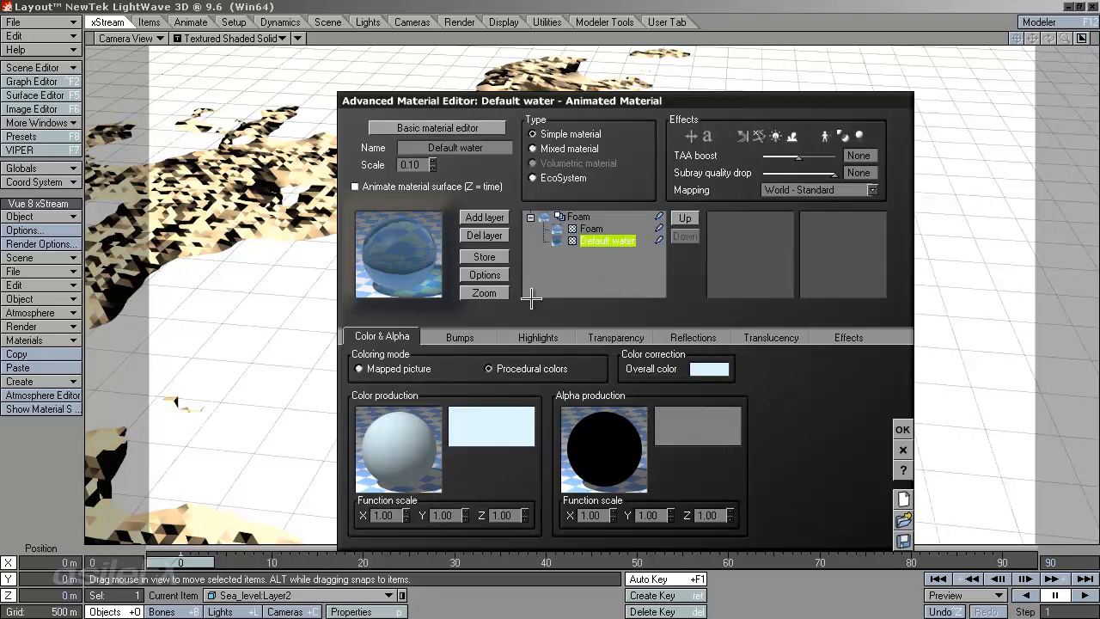
Browse the MetaWaters collection under Liquids and view the descriptions of Default Water, Wavy Shore and Channel Water.
left_click(427, 247)
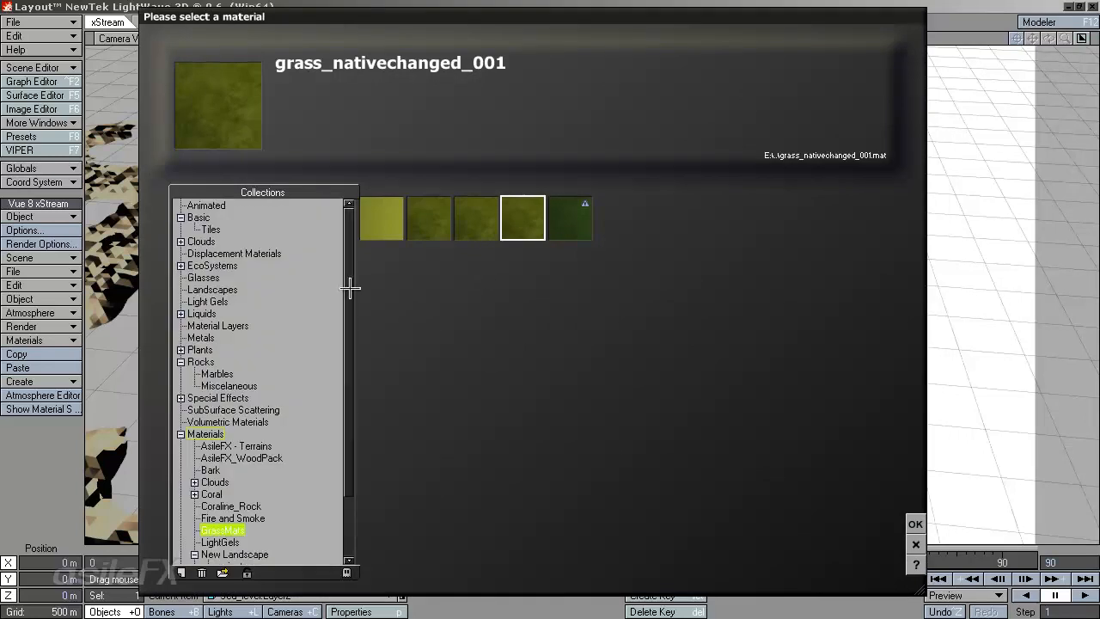
left_click(181, 434)
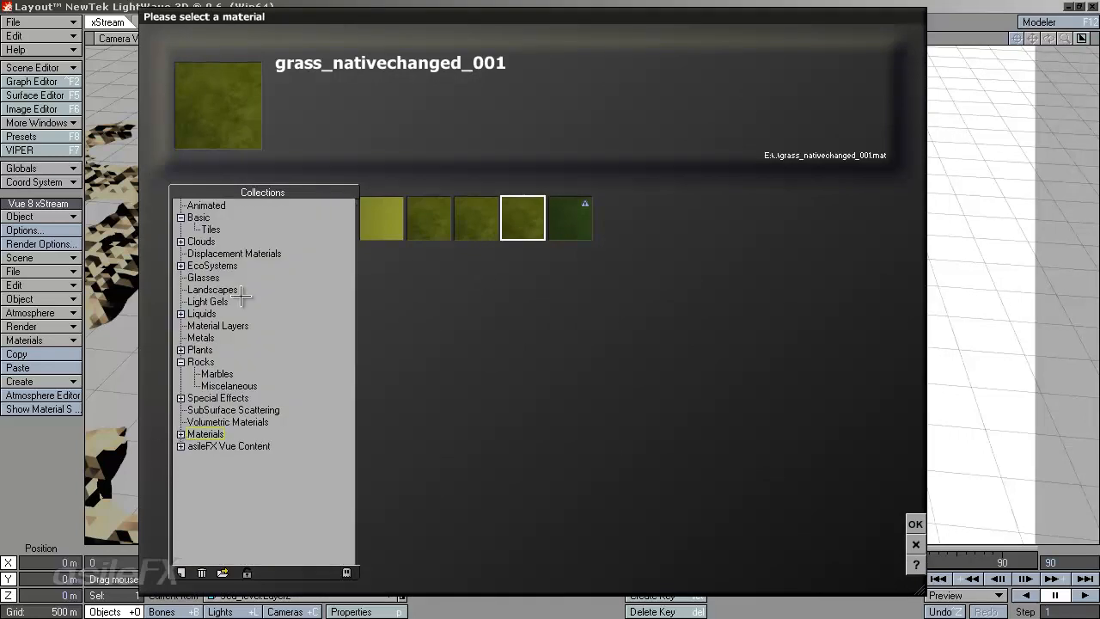
left_click(181, 314)
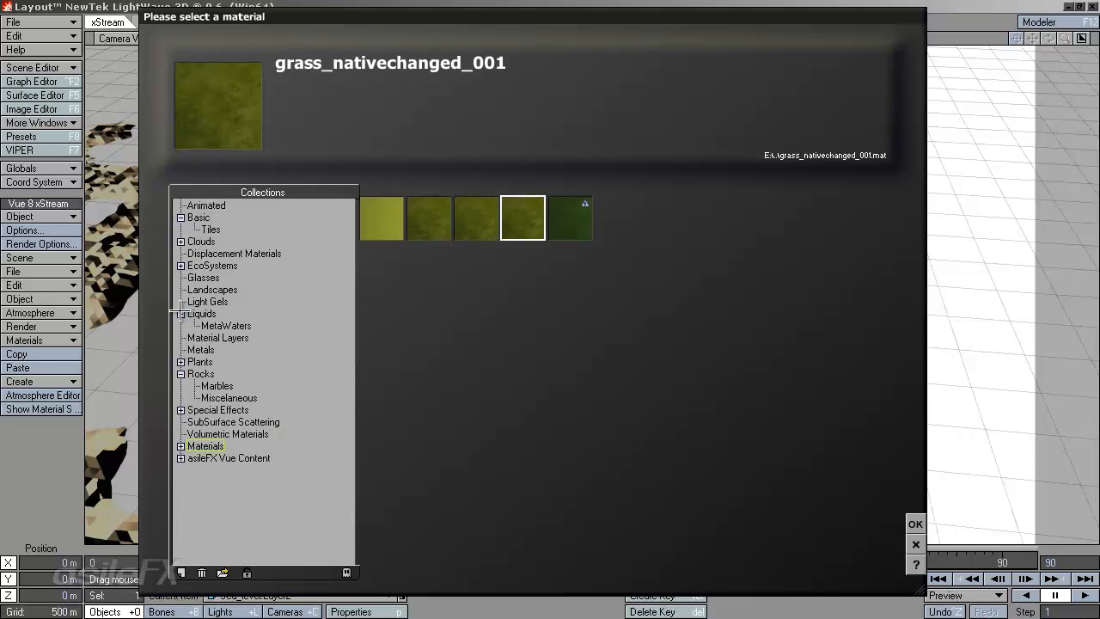
left_click(227, 326)
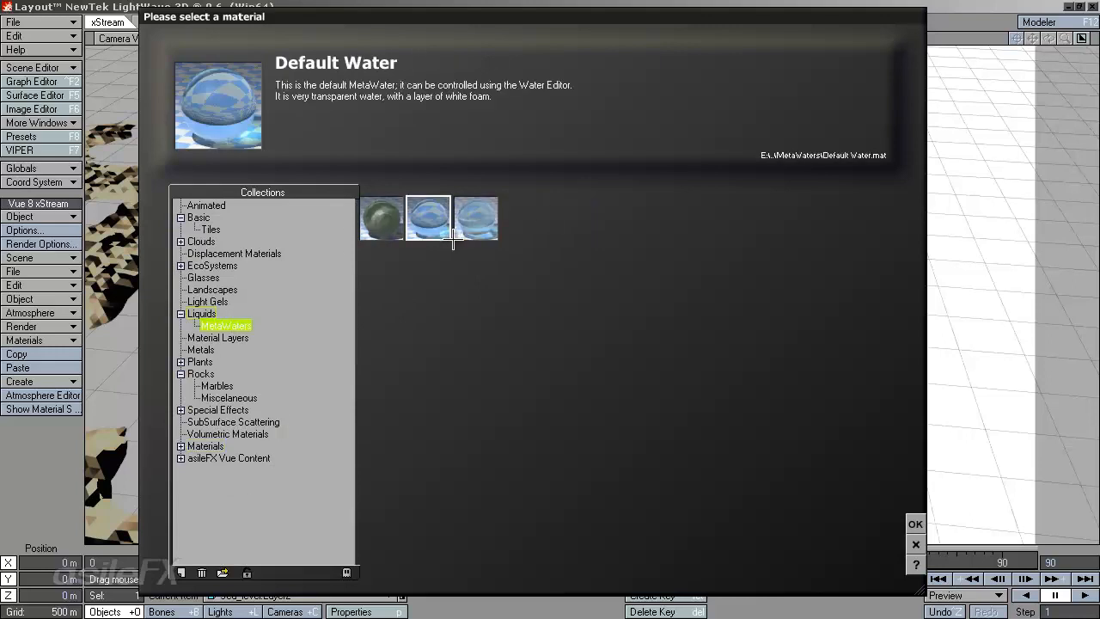
left_click(487, 215)
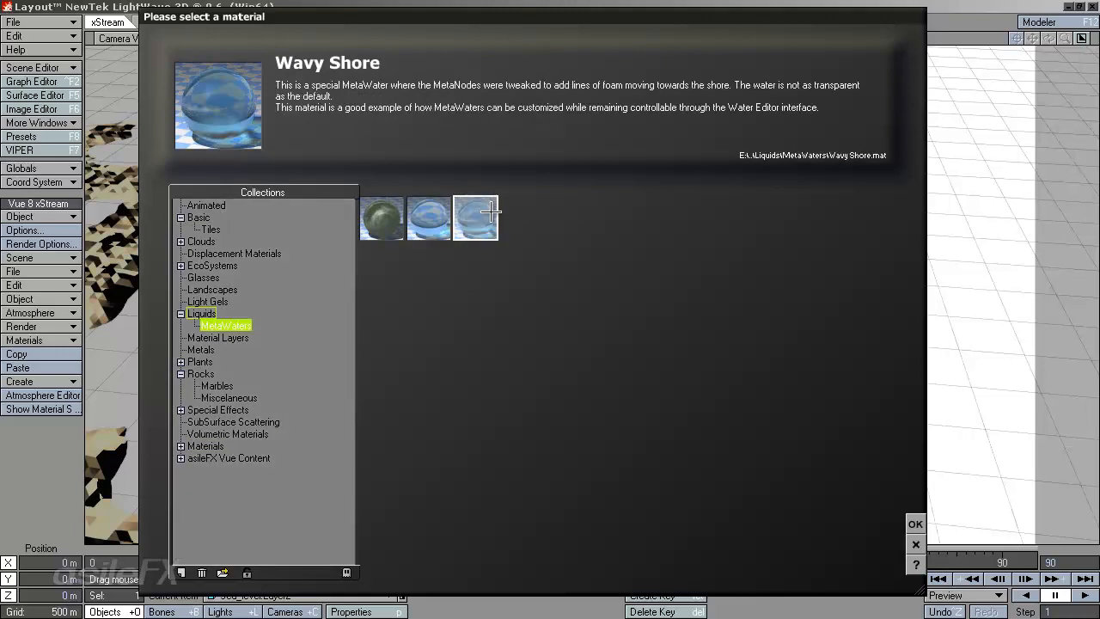
left_click(441, 218)
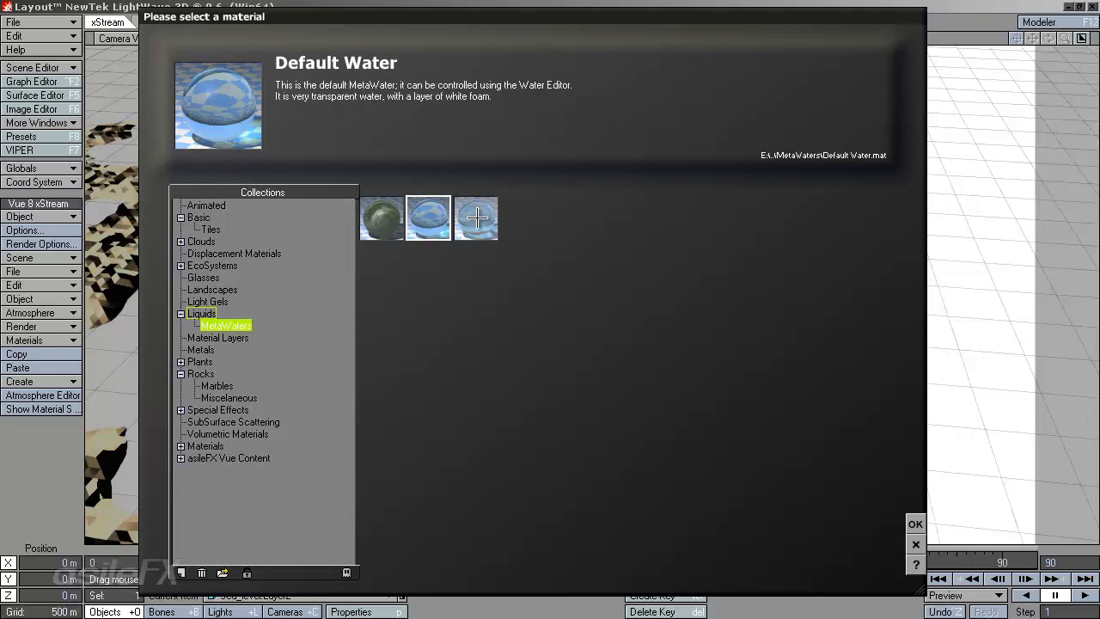
left_click(477, 217)
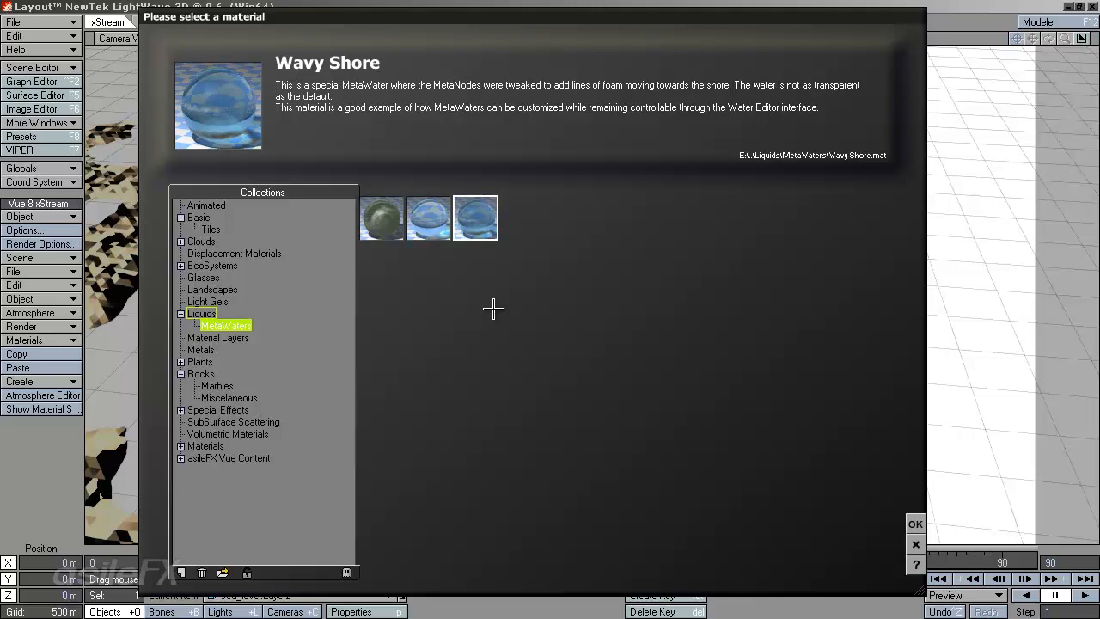
left_click(390, 222)
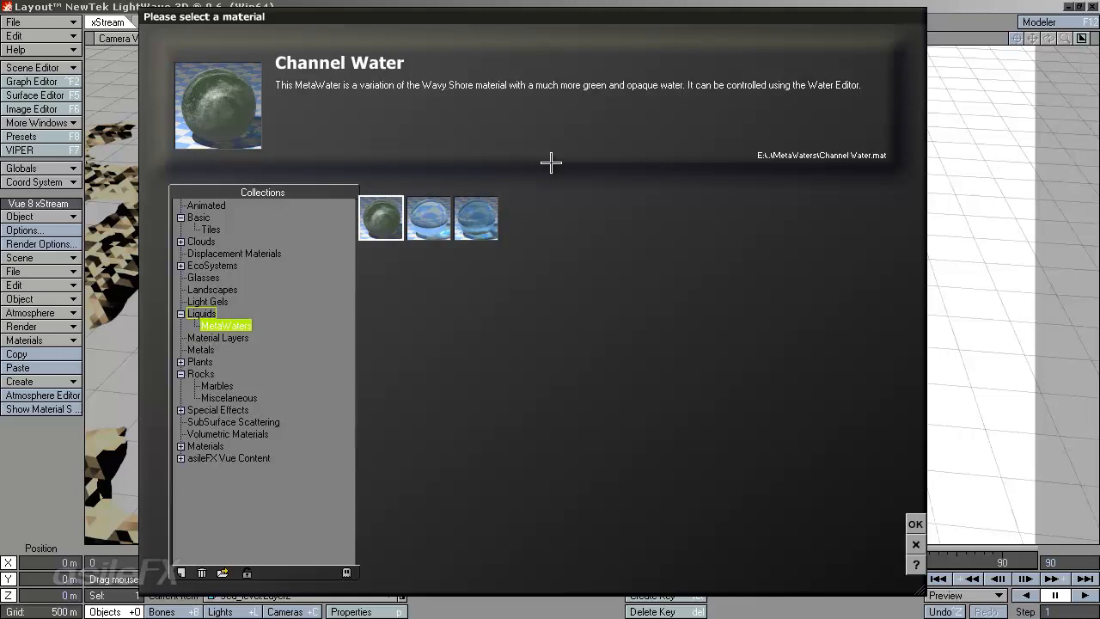
Compare the three MetaWaters presets again, view the full Liquids collection, and close the material browser.
left_click(435, 215)
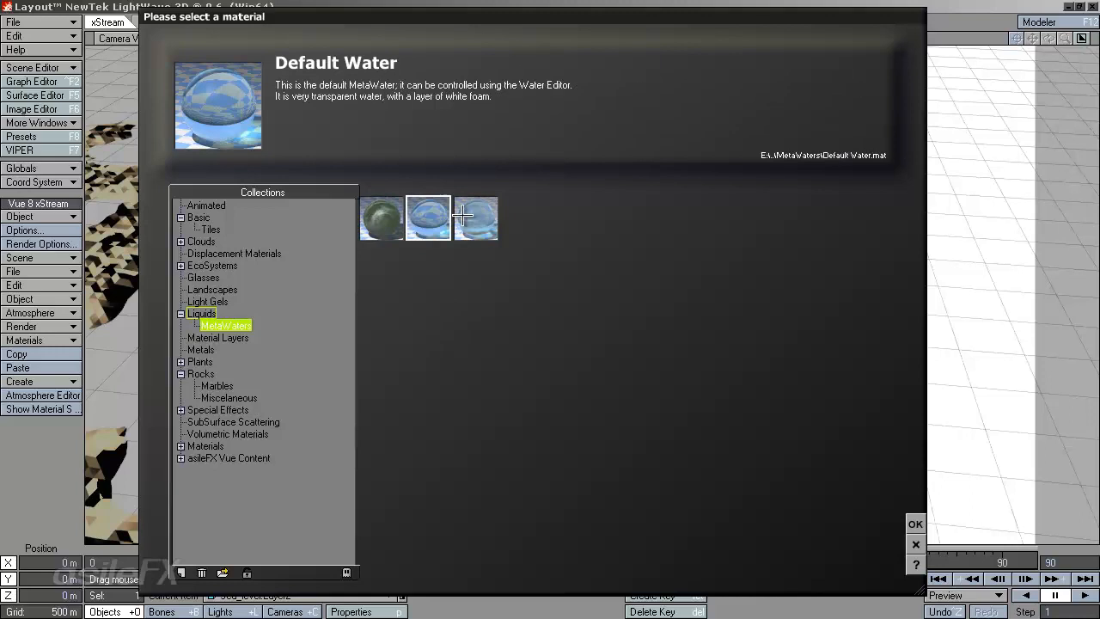
left_click(473, 216)
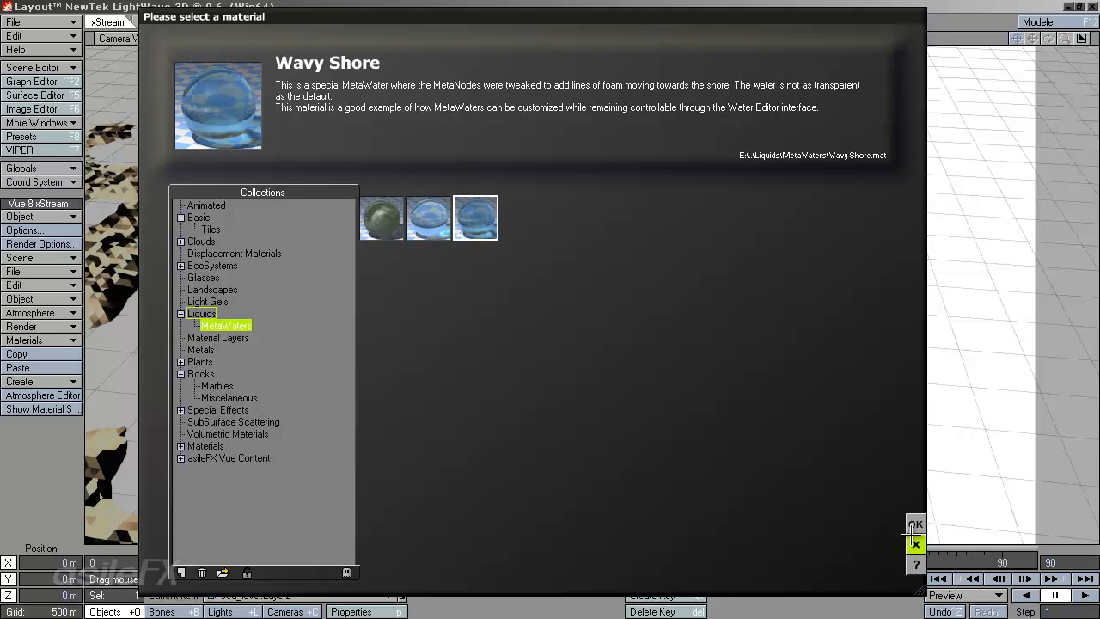
left_click(380, 218)
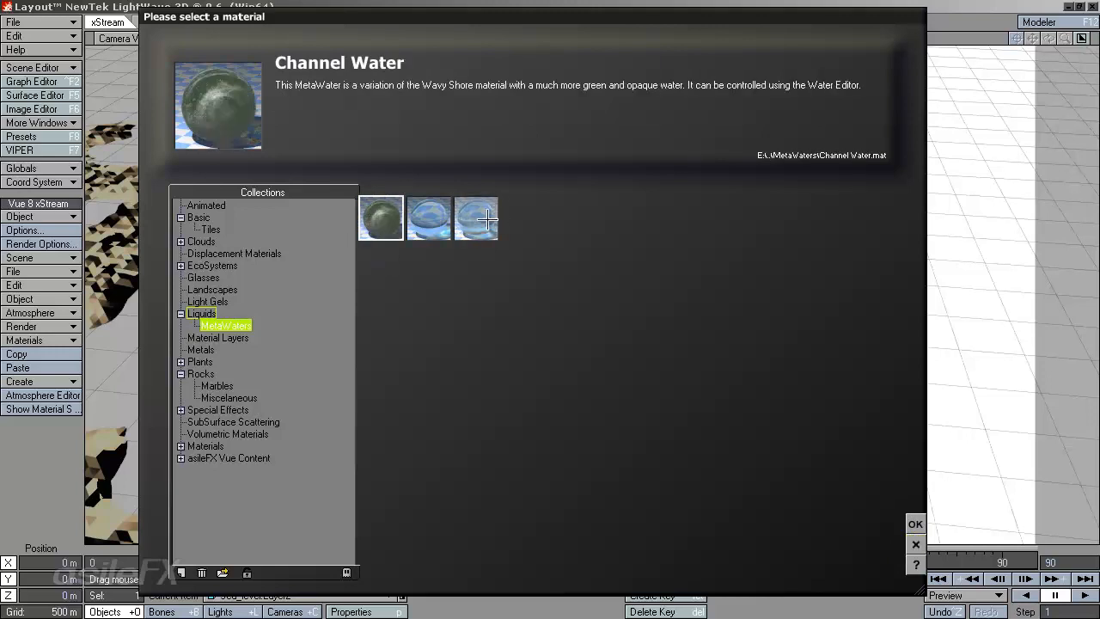
left_click(475, 218)
left_click(434, 212)
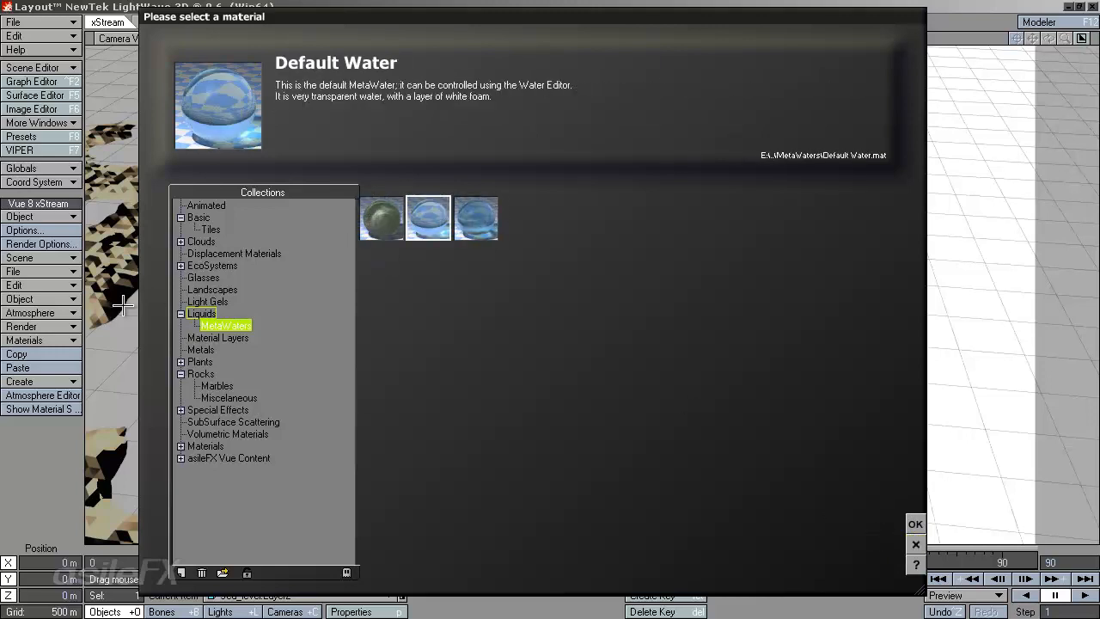
left_click(200, 314)
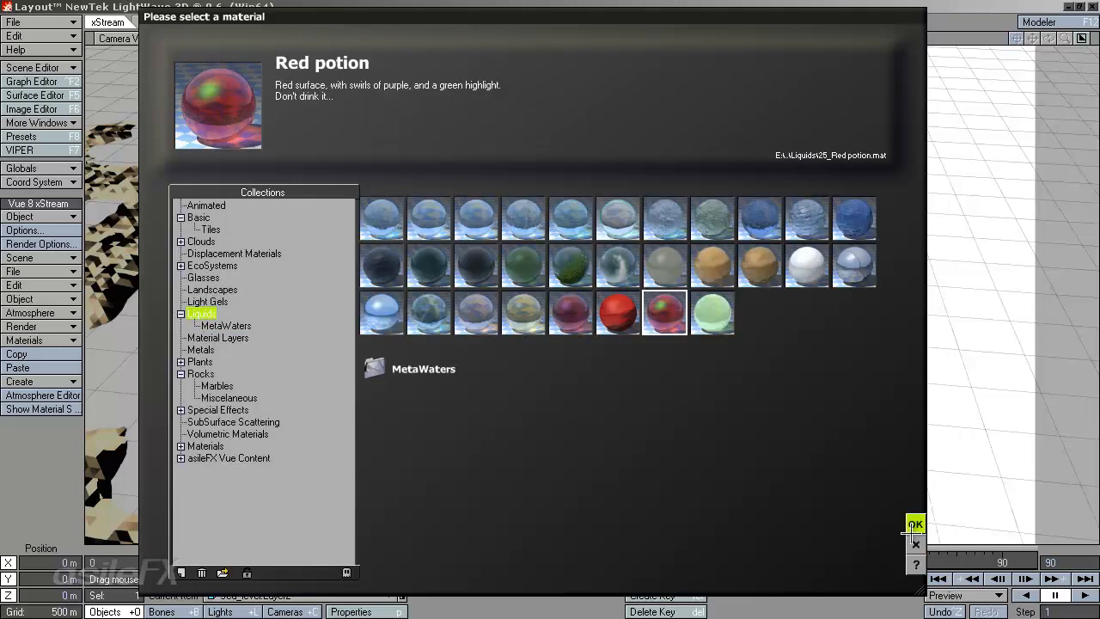
left_click(914, 524)
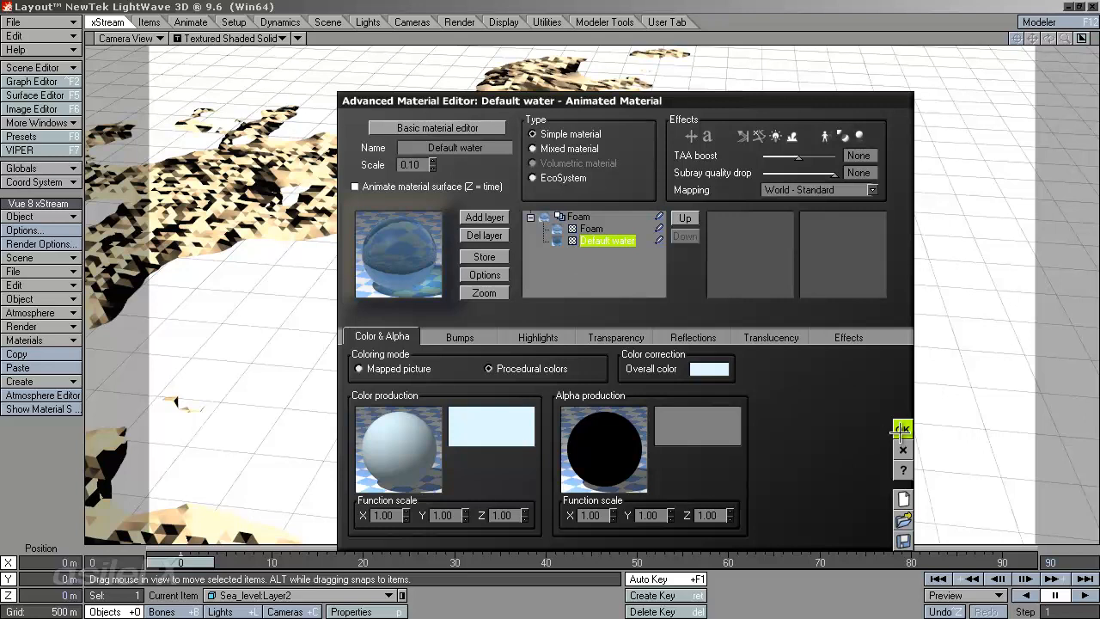
Accept the water material edits and open the sea-level object's Water Surface Options, moving the dialog over the viewport.
left_click(903, 427)
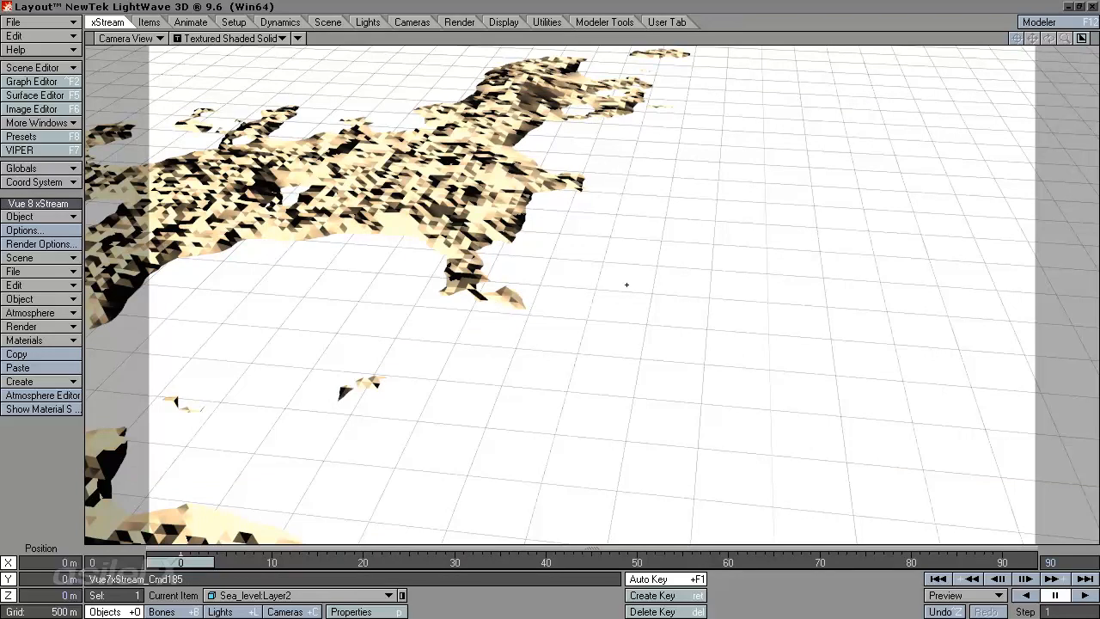
left_click(608, 262, "ctrl+shift")
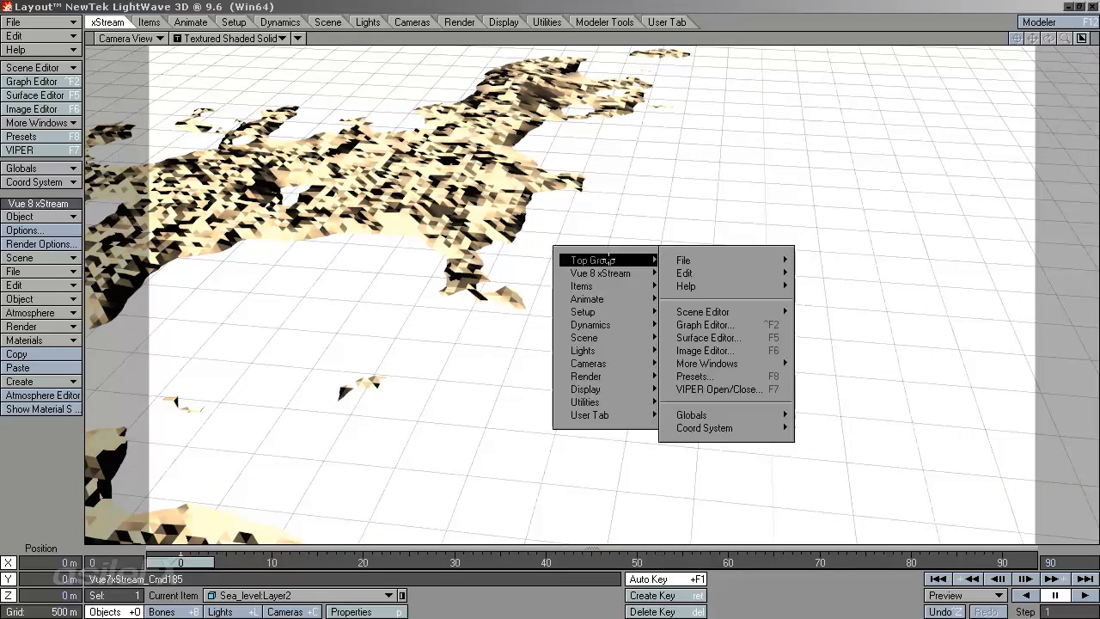
mouse_move(610, 273)
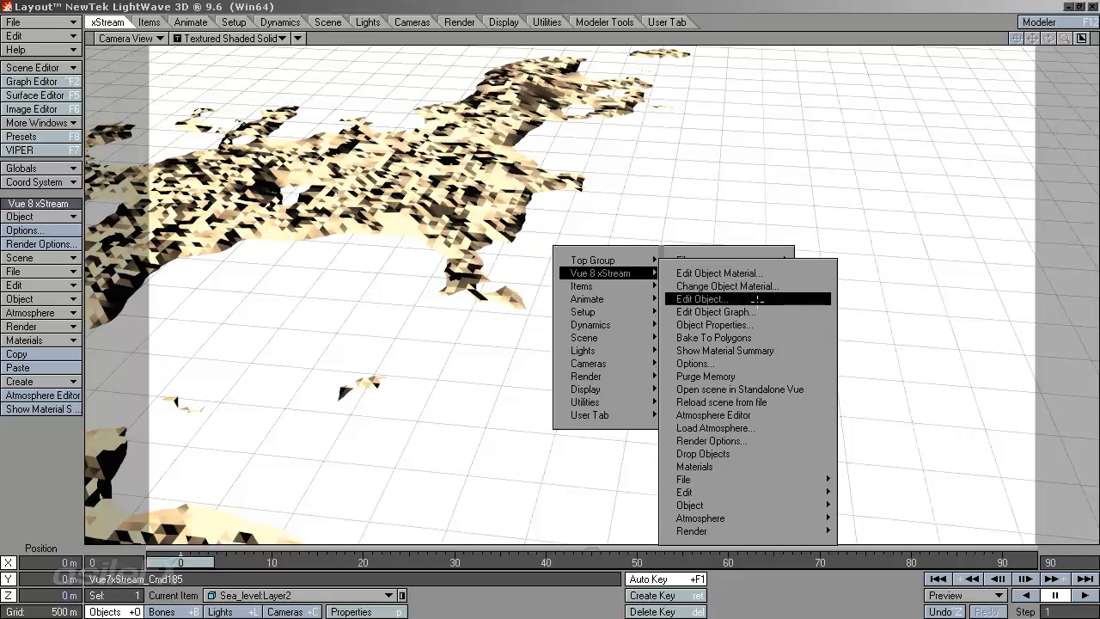
left_click(701, 299)
left_click_drag(224, 26, 517, 93)
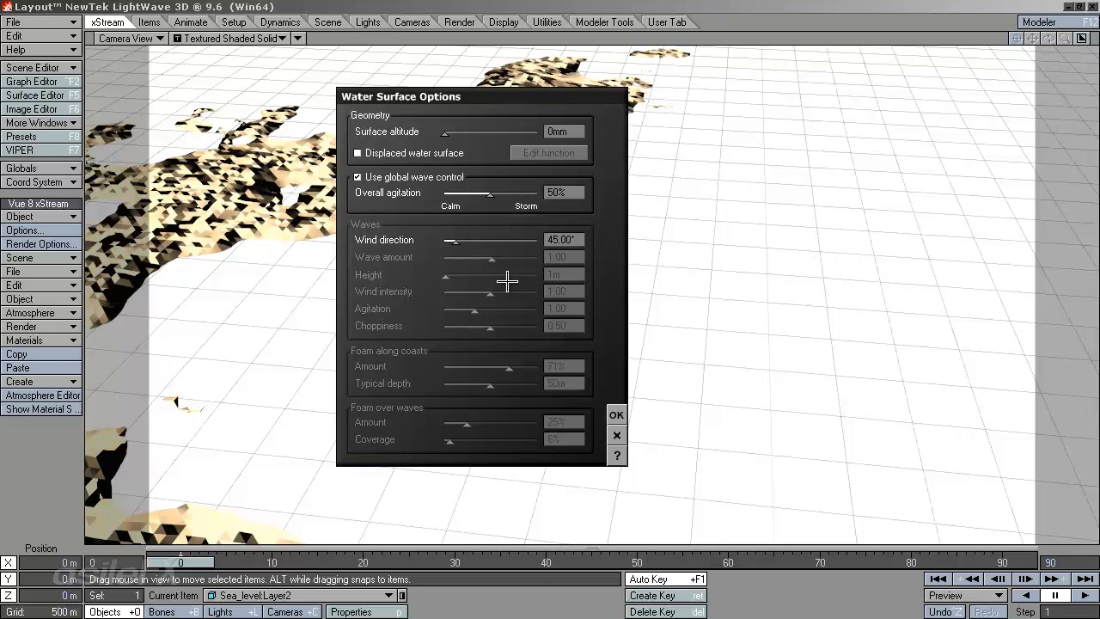
Turn off global wave control to examine the individual wave and foam settings, re-enable it, and accept the Water Surface Options.
left_click(429, 181)
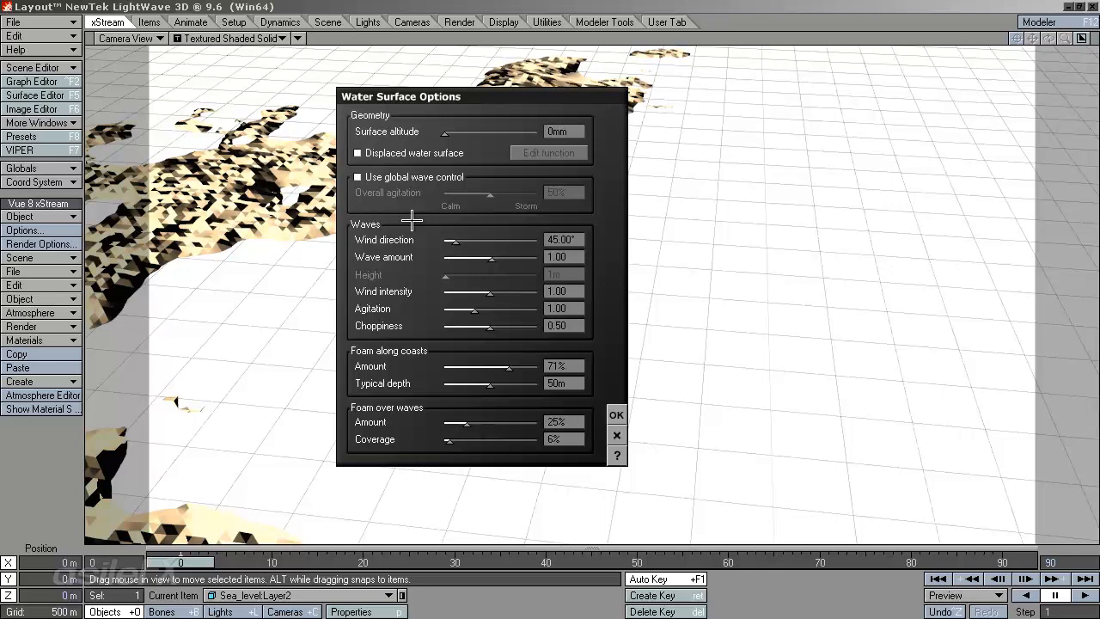
left_click(392, 176)
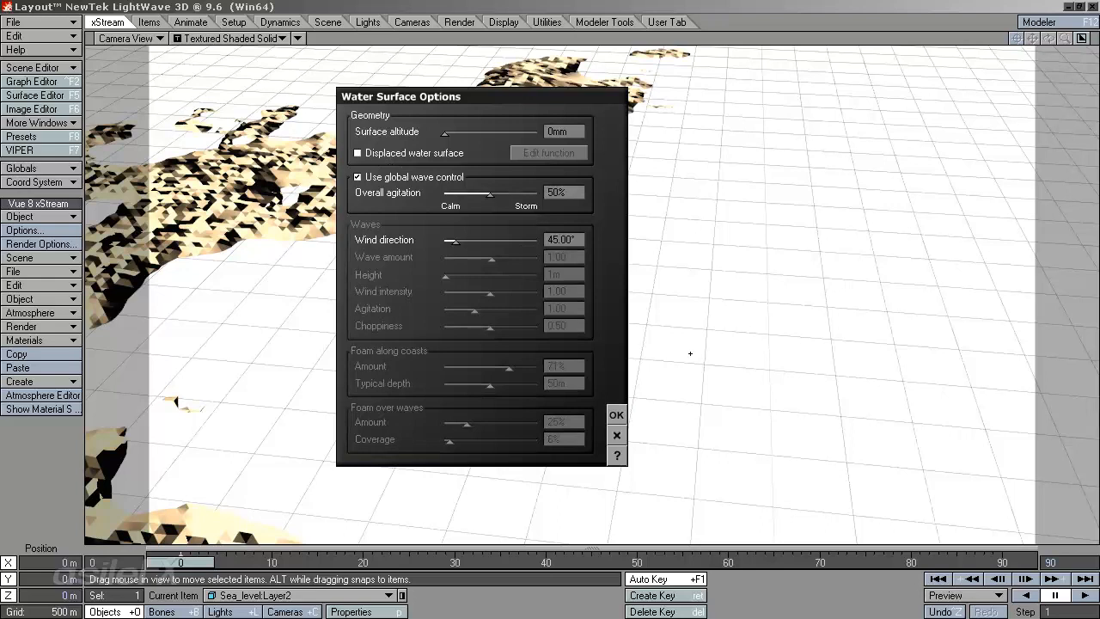
left_click(616, 414)
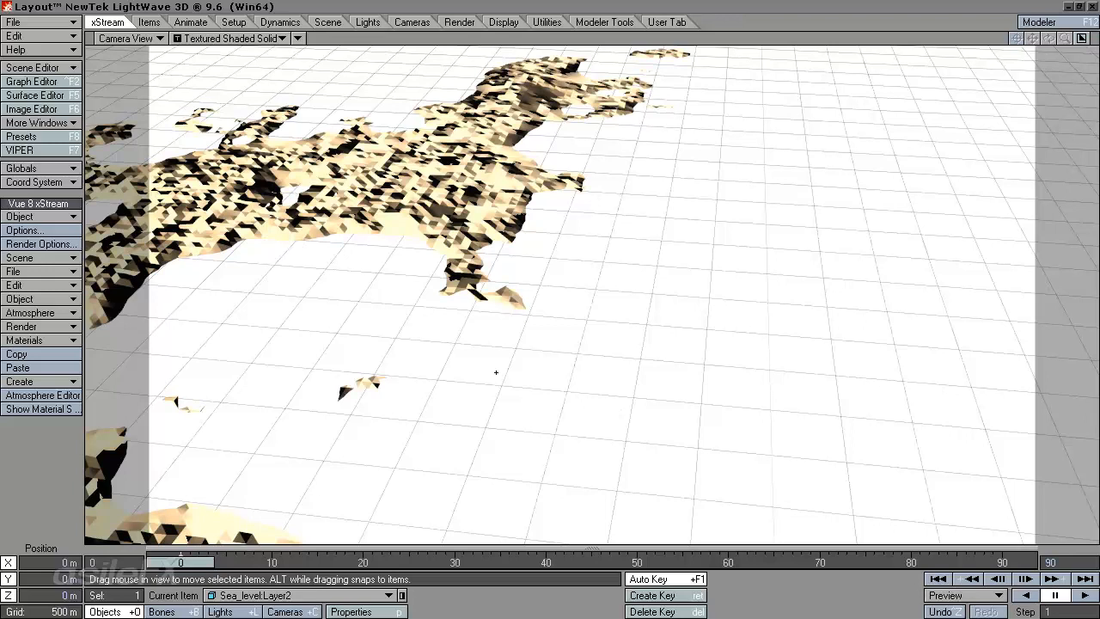
Open the bump production function of the Default water layer in the sea-level object's material.
right_click(507, 318)
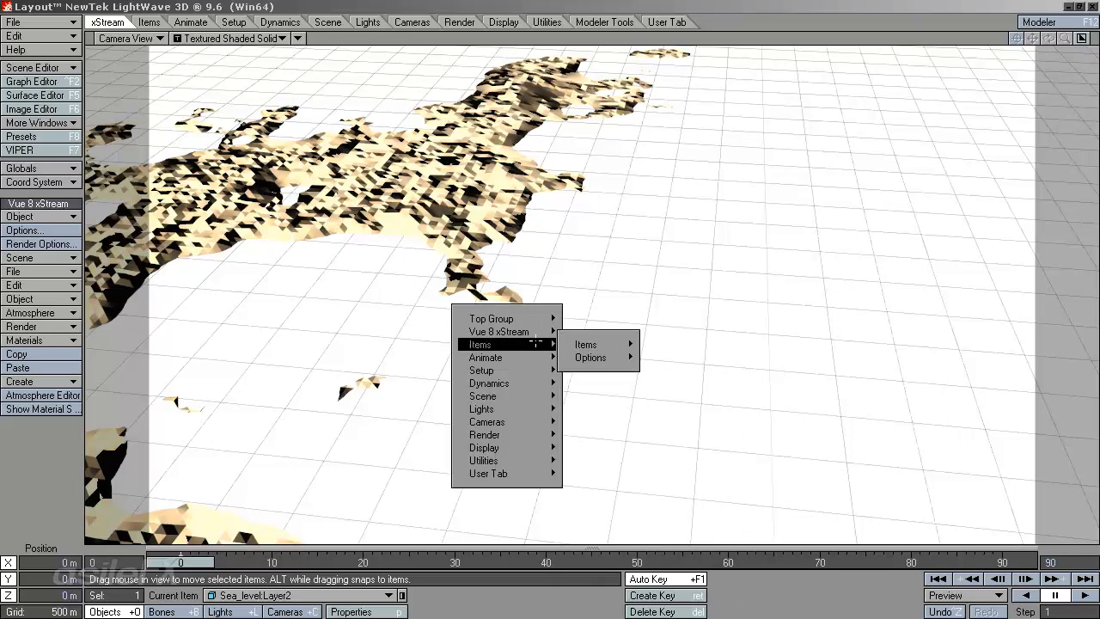
mouse_move(533, 331)
left_click(641, 332)
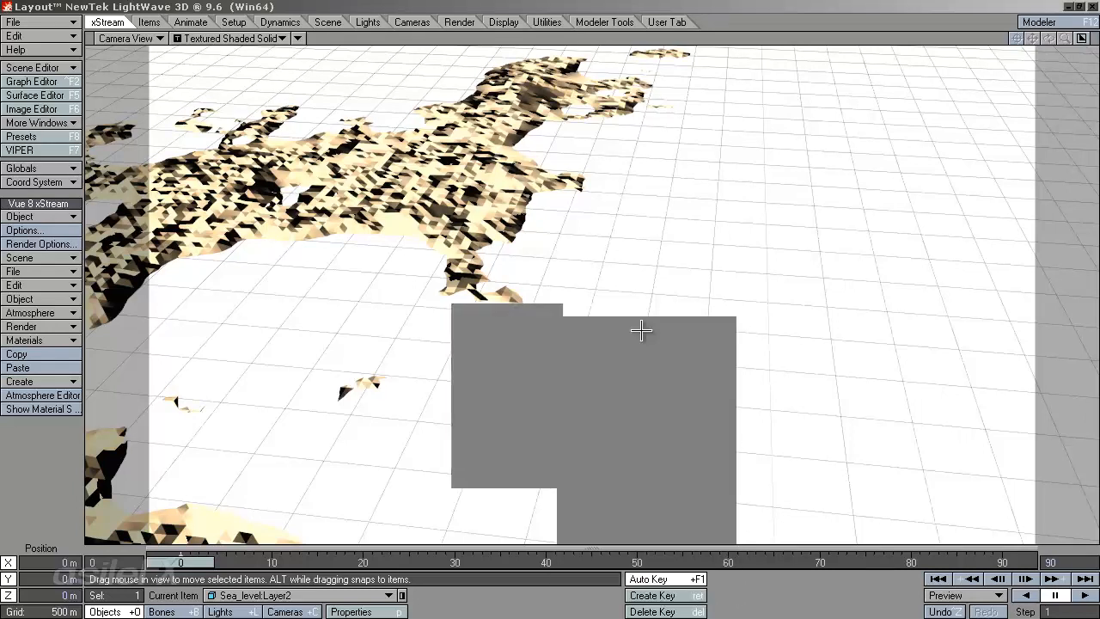
left_click(603, 240)
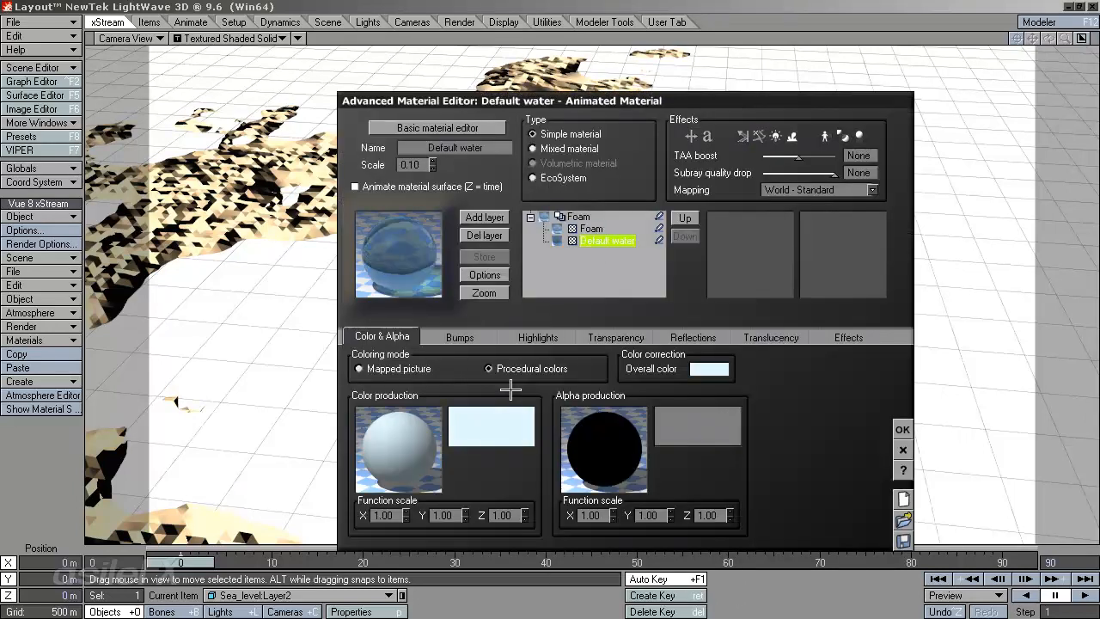
left_click(478, 335)
right_click(420, 387)
left_click(472, 395)
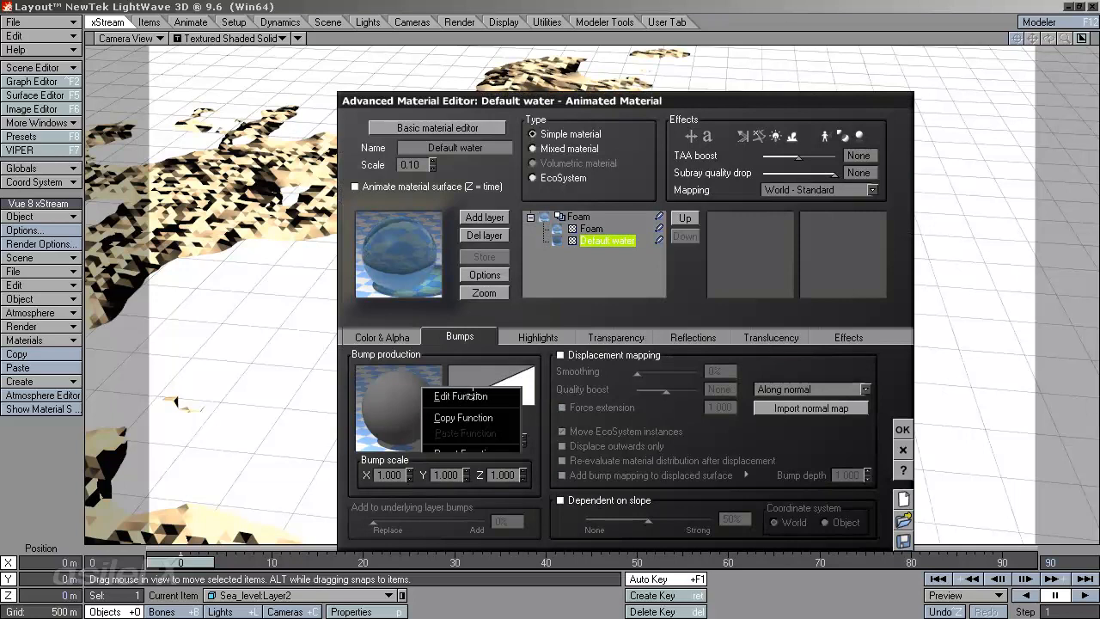
Examine the Waves node's settings and the Open Ocean node in its internal graph, and close the function and material editors.
left_click_drag(466, 240, 416, 215)
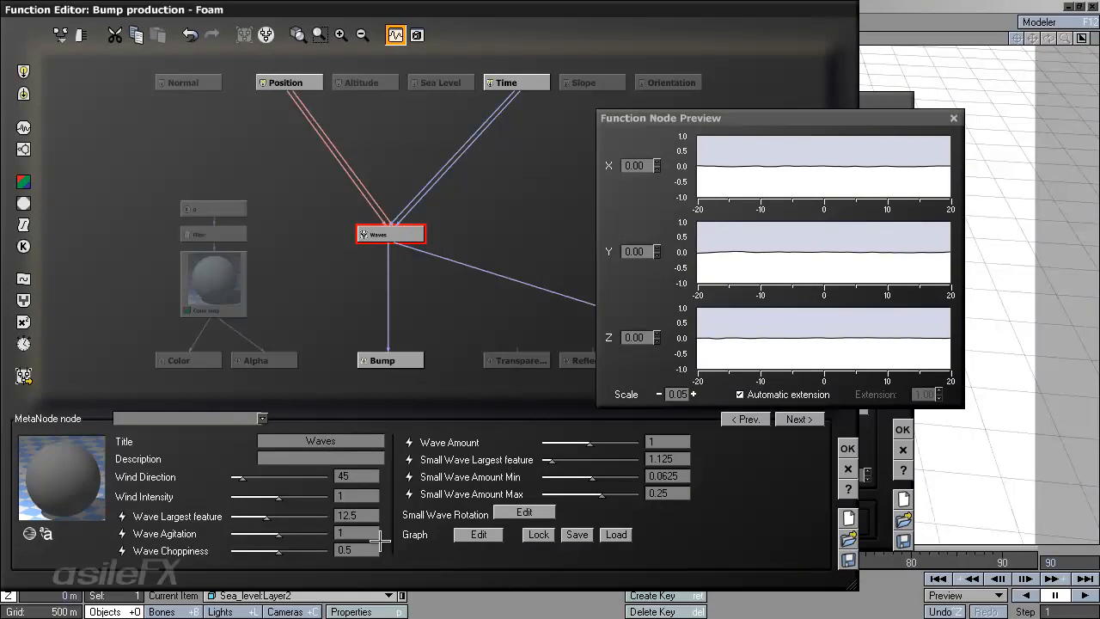
left_click(480, 534)
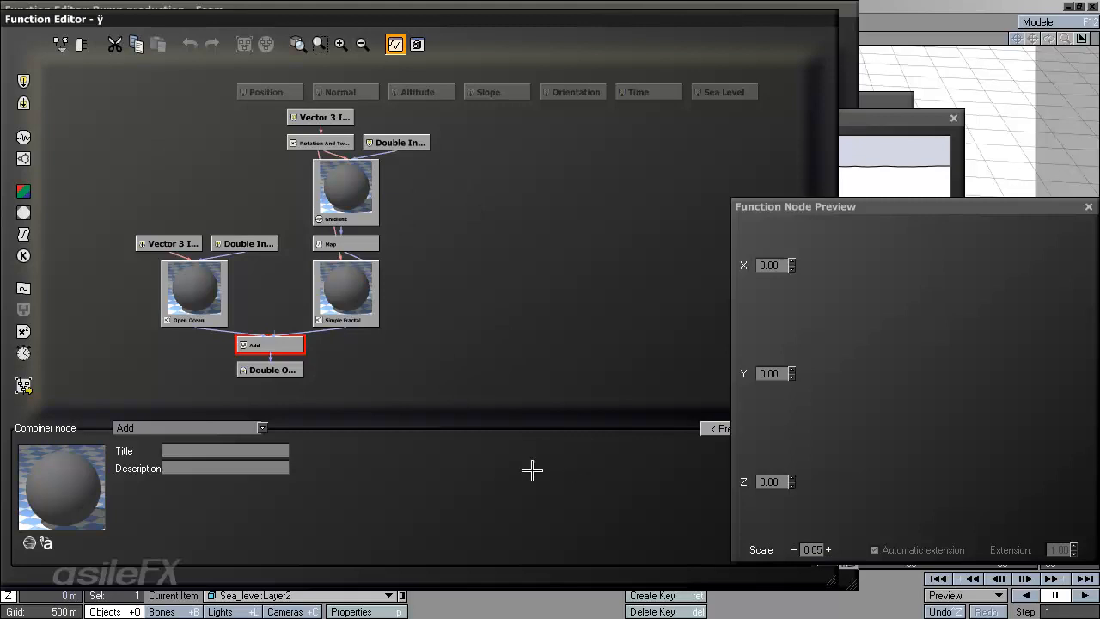
left_click(214, 297)
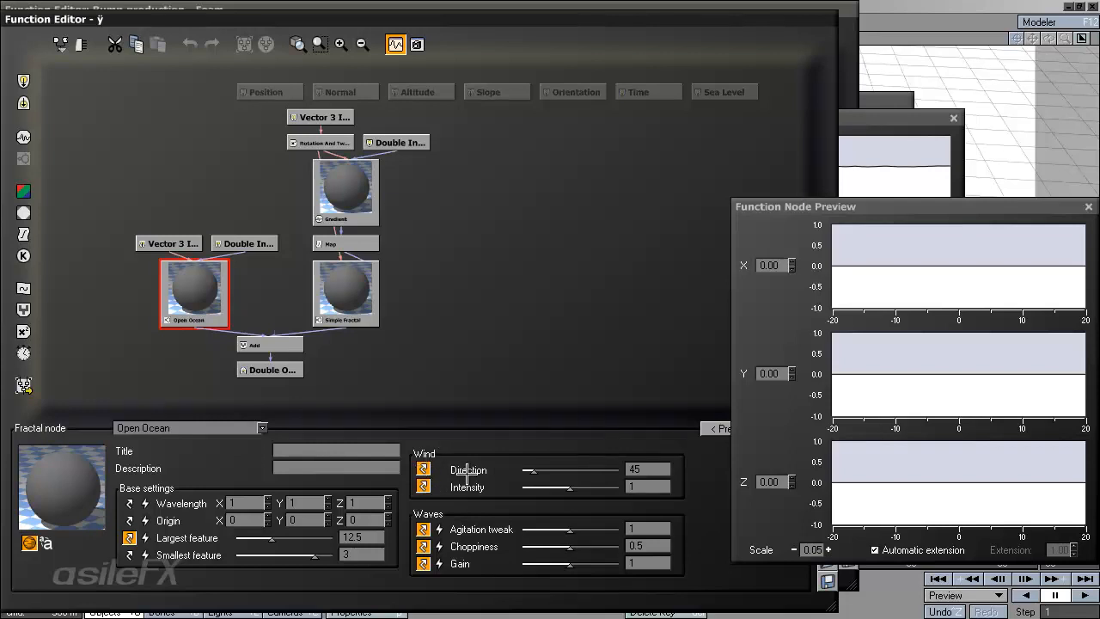
left_click_drag(762, 591, 579, 582)
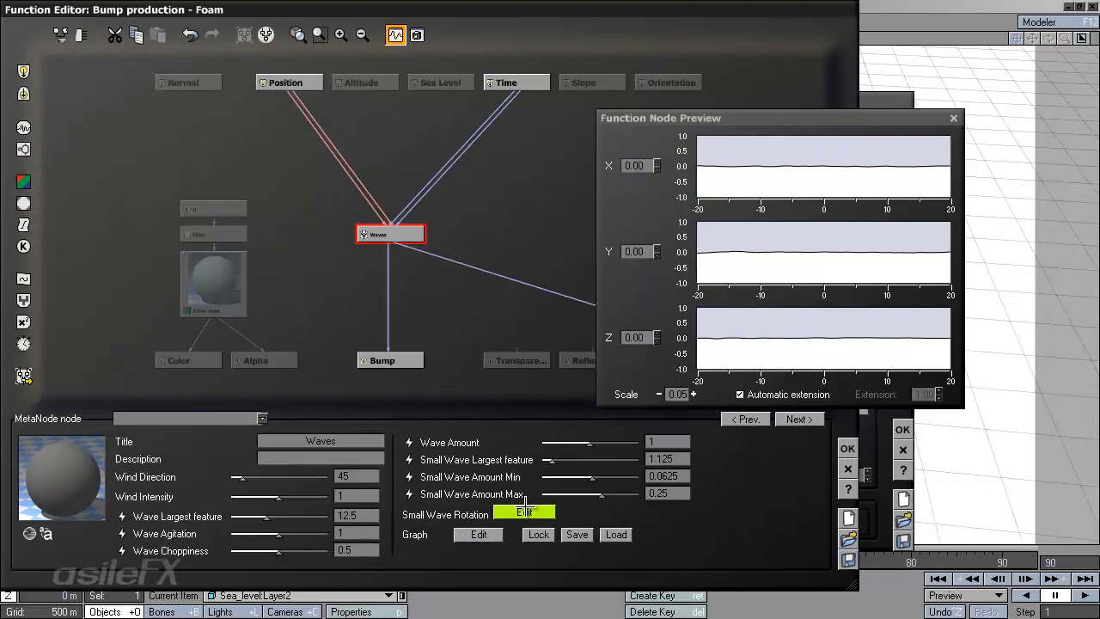
left_click(847, 447)
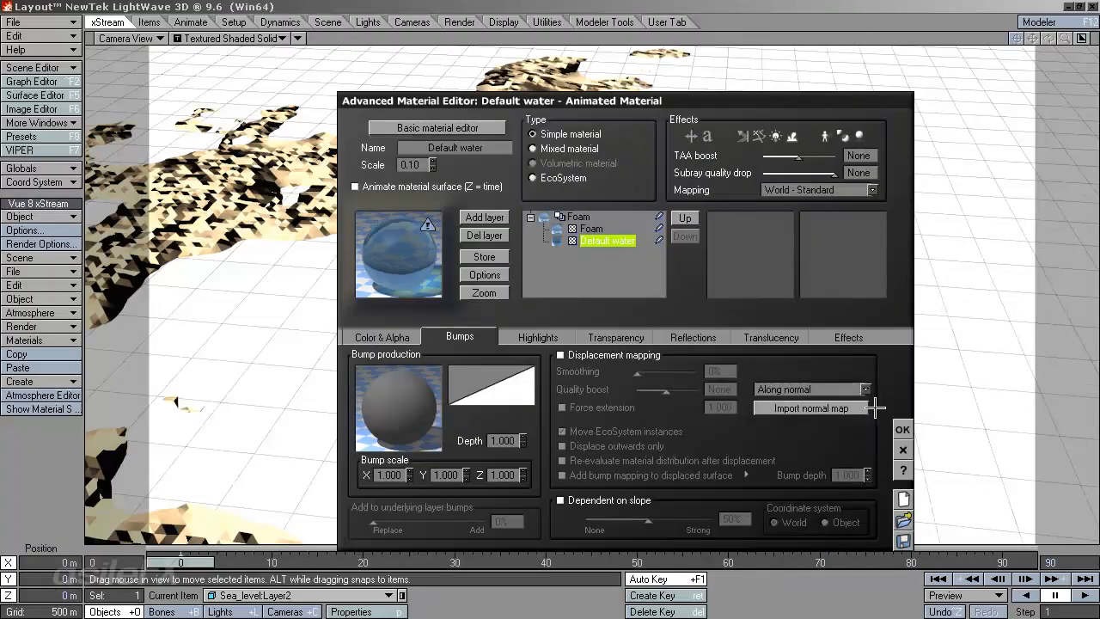
left_click(903, 450)
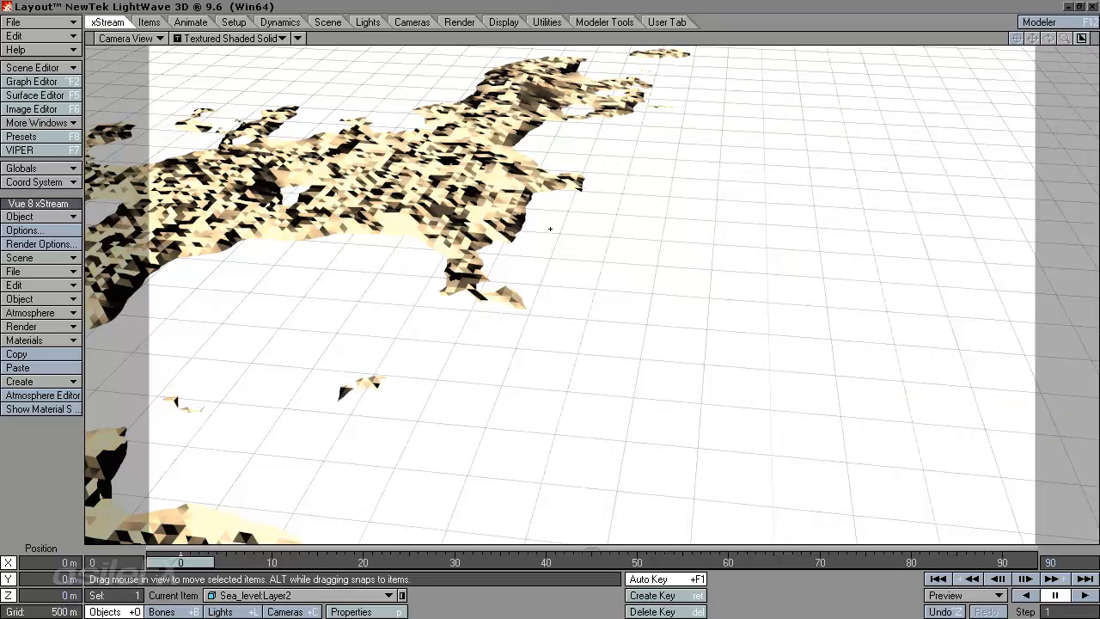
Render the current frame to check the water, and view the sea object's Vue properties without changing them.
key("F9")
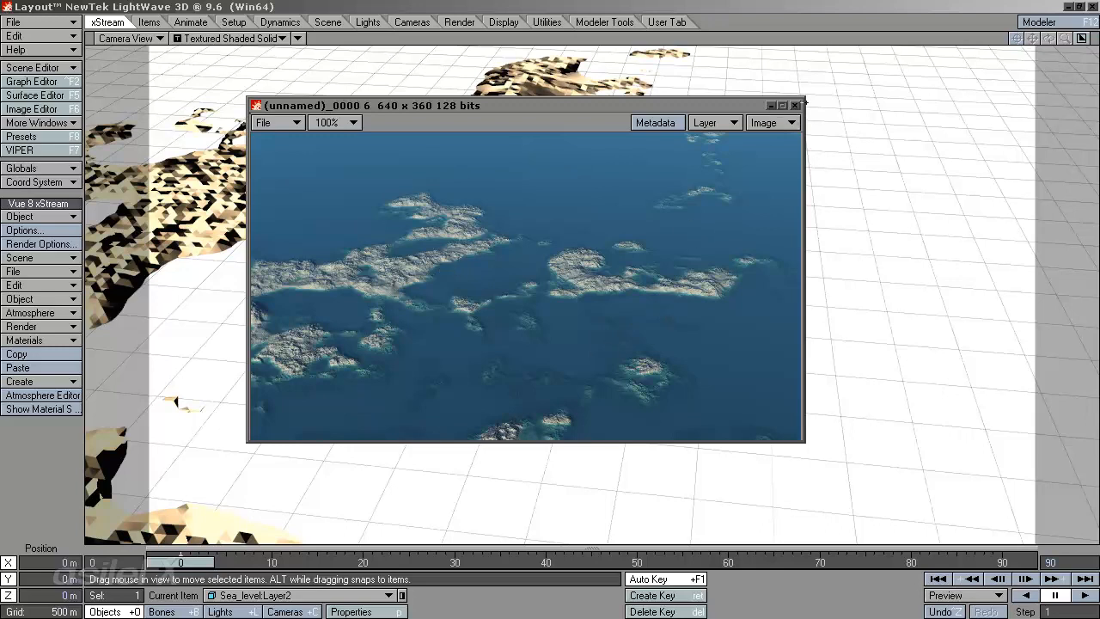
left_click(794, 105)
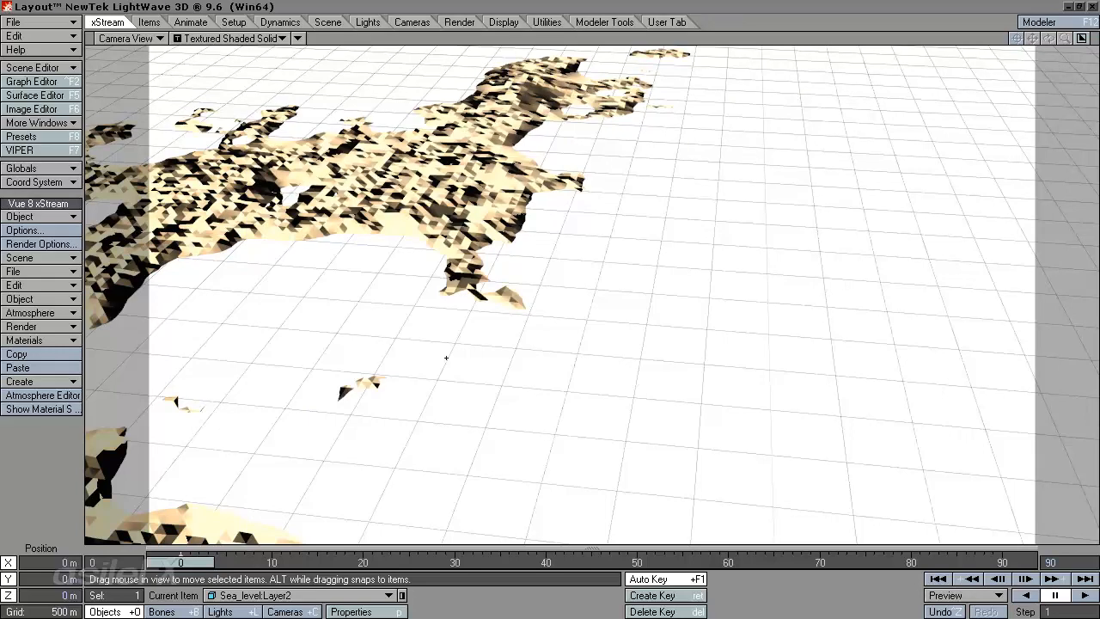
left_click(459, 318, "ctrl+shift")
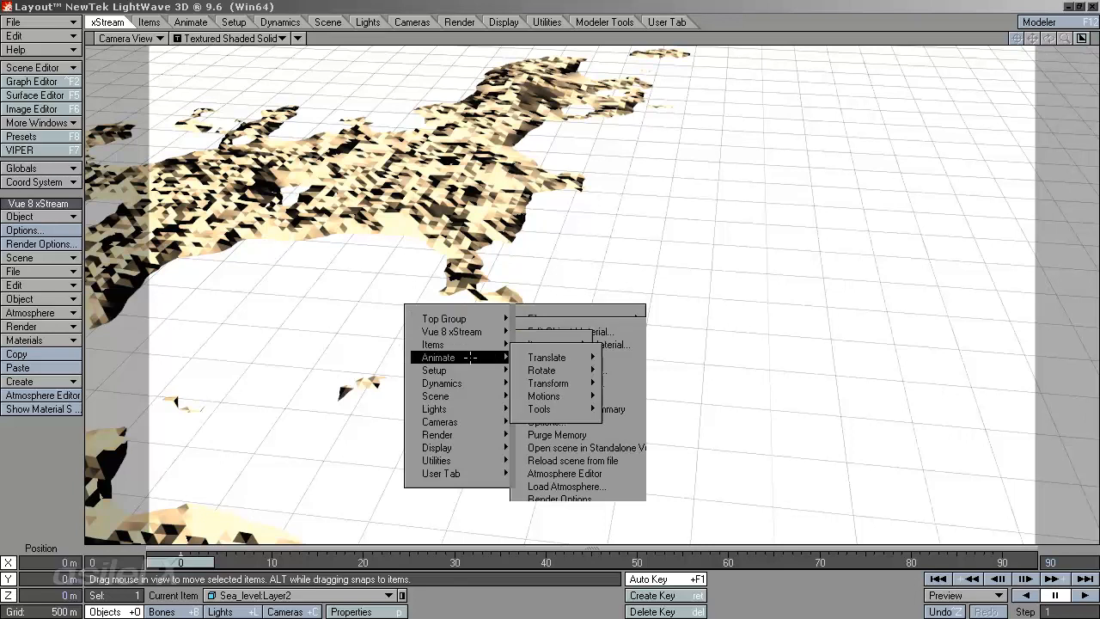
mouse_move(464, 331)
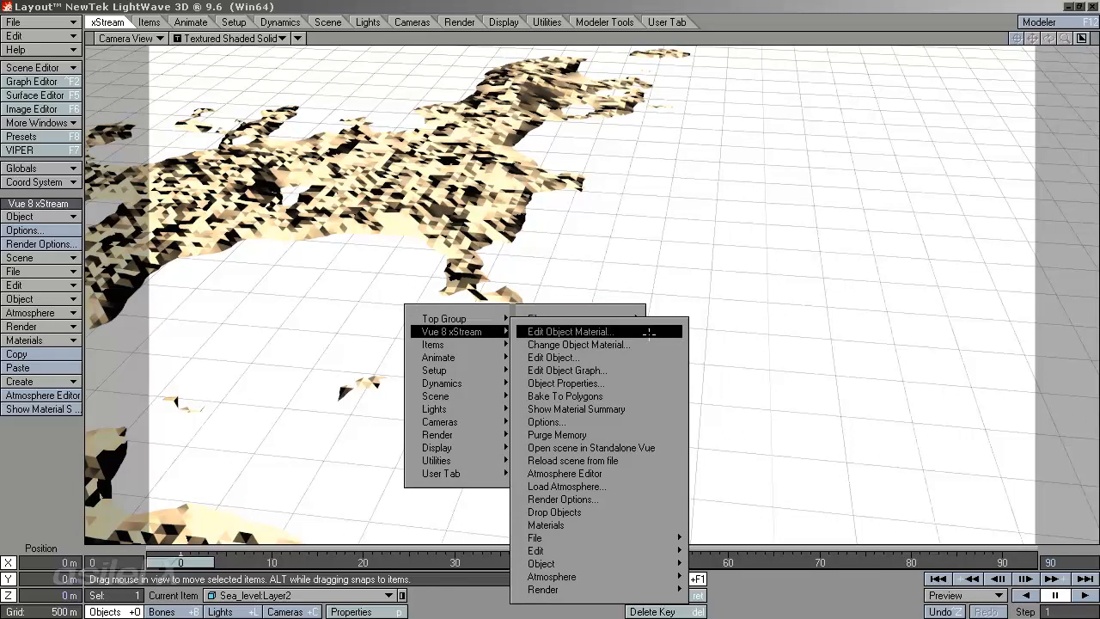
left_click(658, 383)
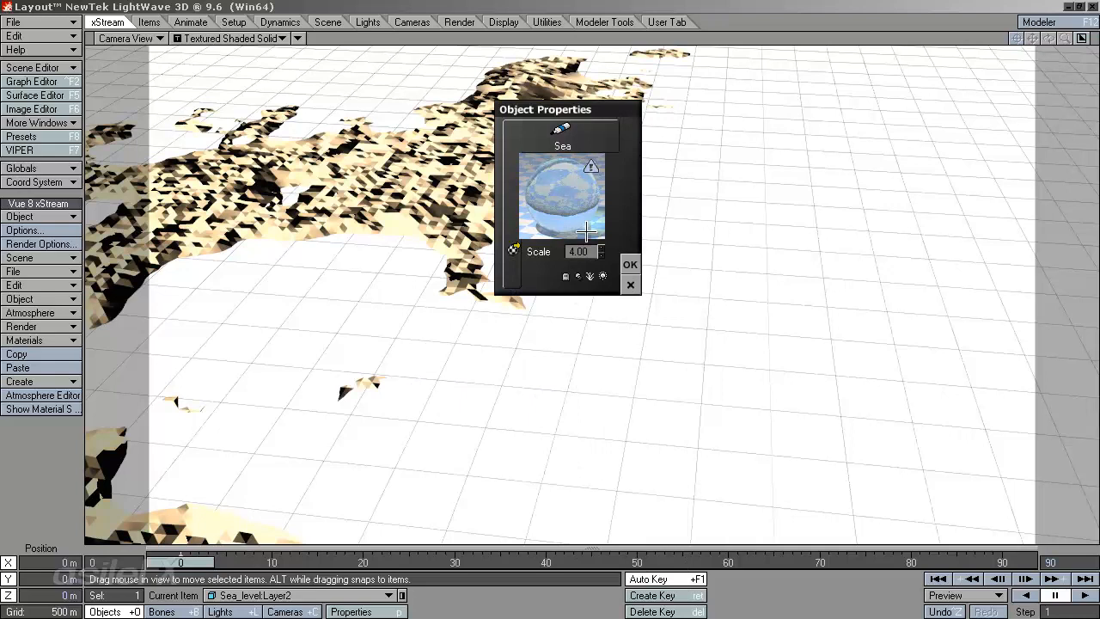
left_click(632, 286)
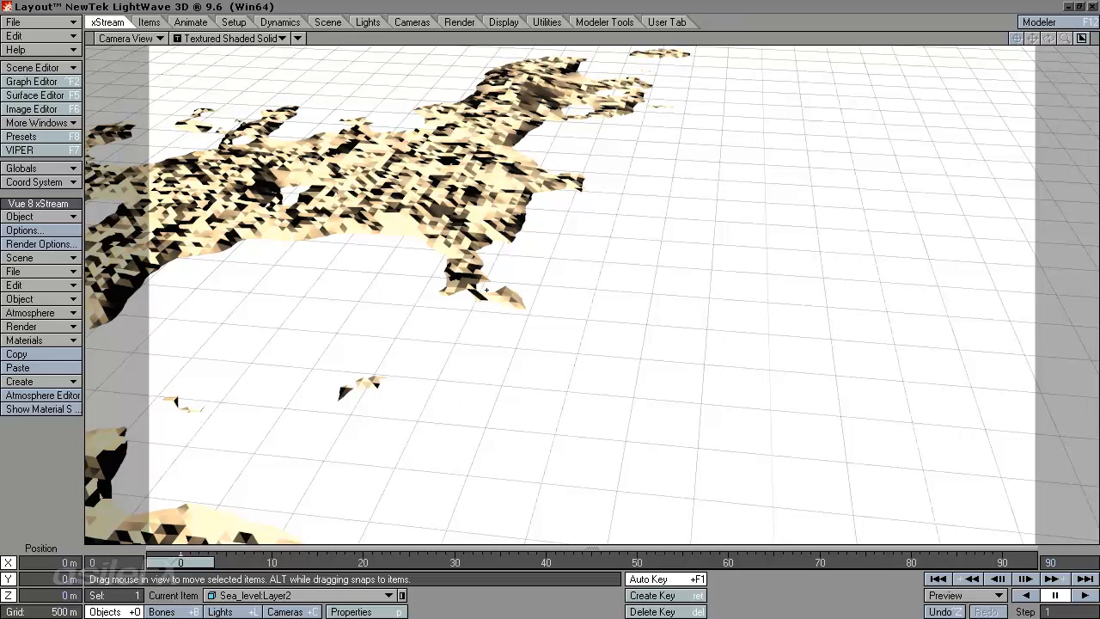
Move the main camera close to the coastline at about X -1.89 km, Y 535 m, Z 10.3 km, and render the frame.
key("shift+c")
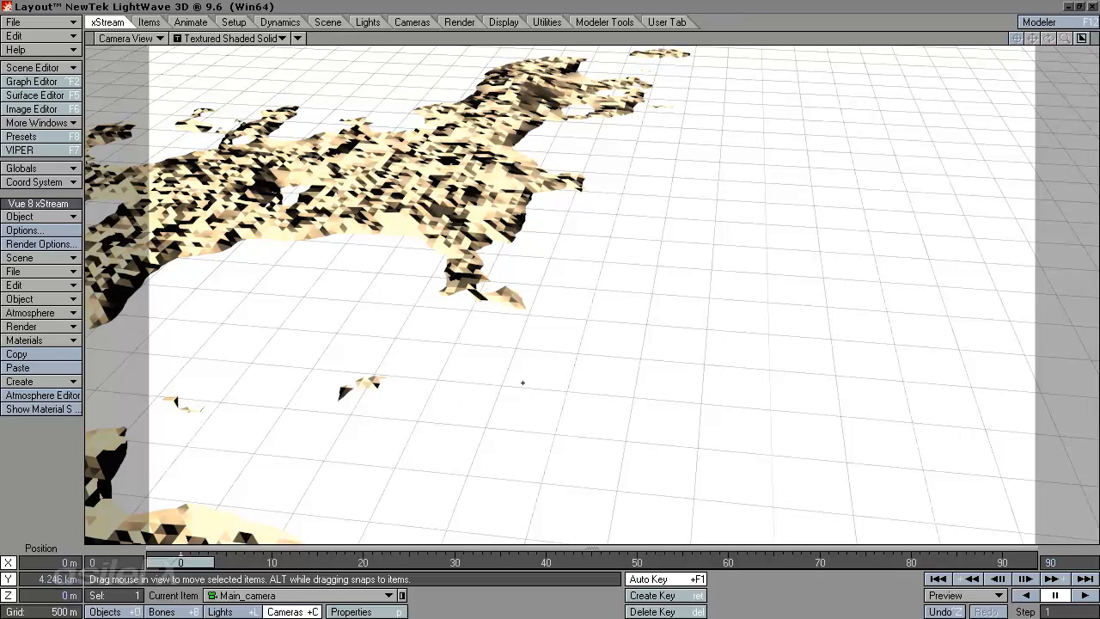
left_click_drag(523, 382, 562, 315)
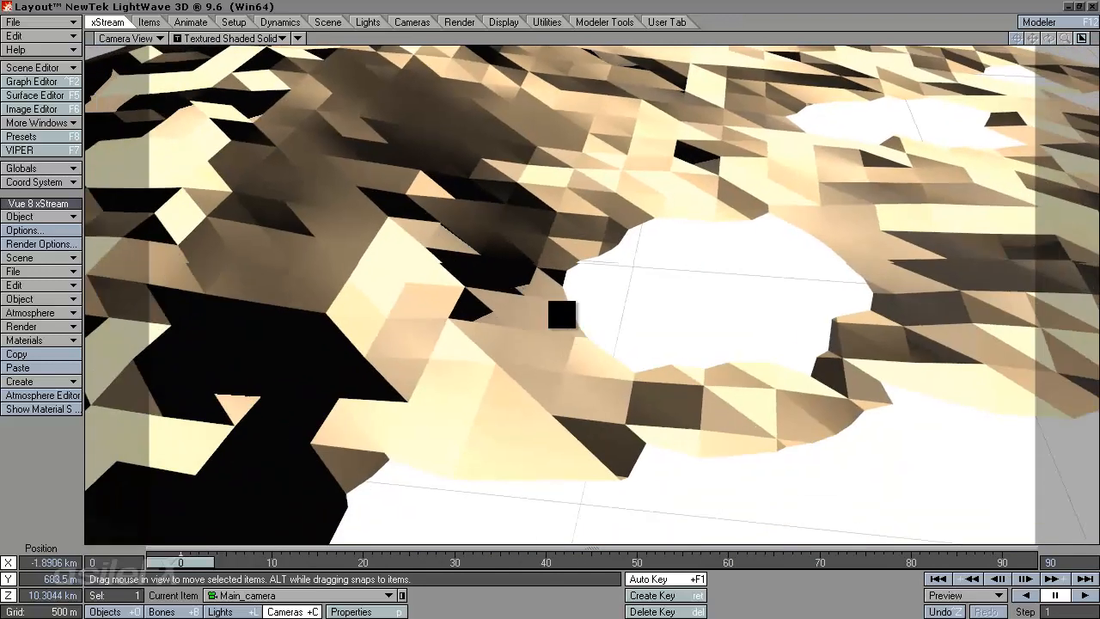
right_click_drag(562, 314, 562, 317)
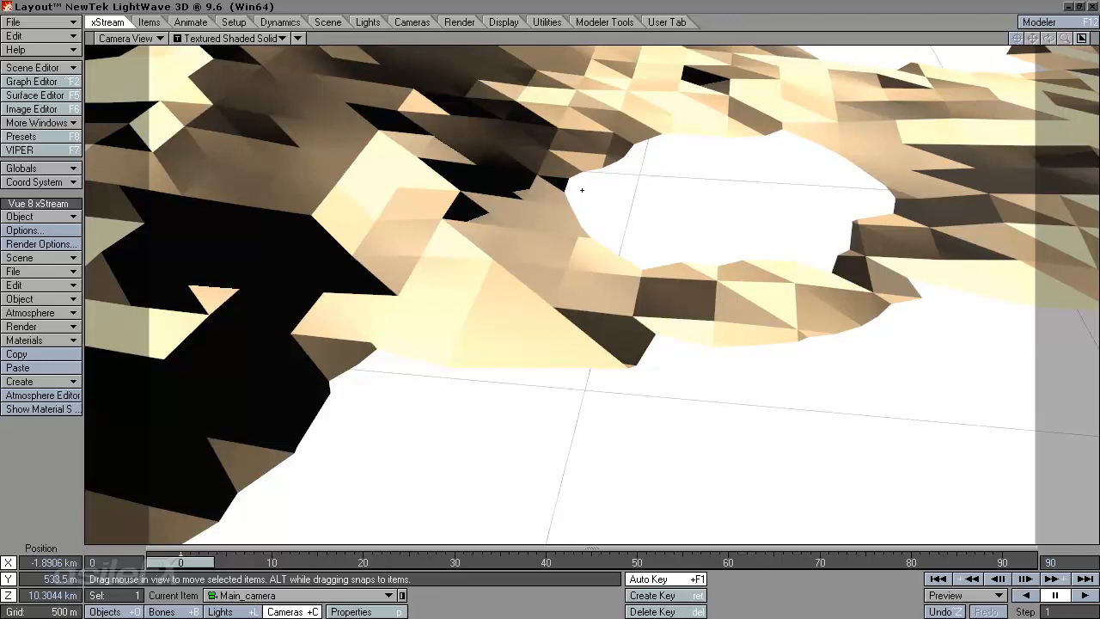
key("F9")
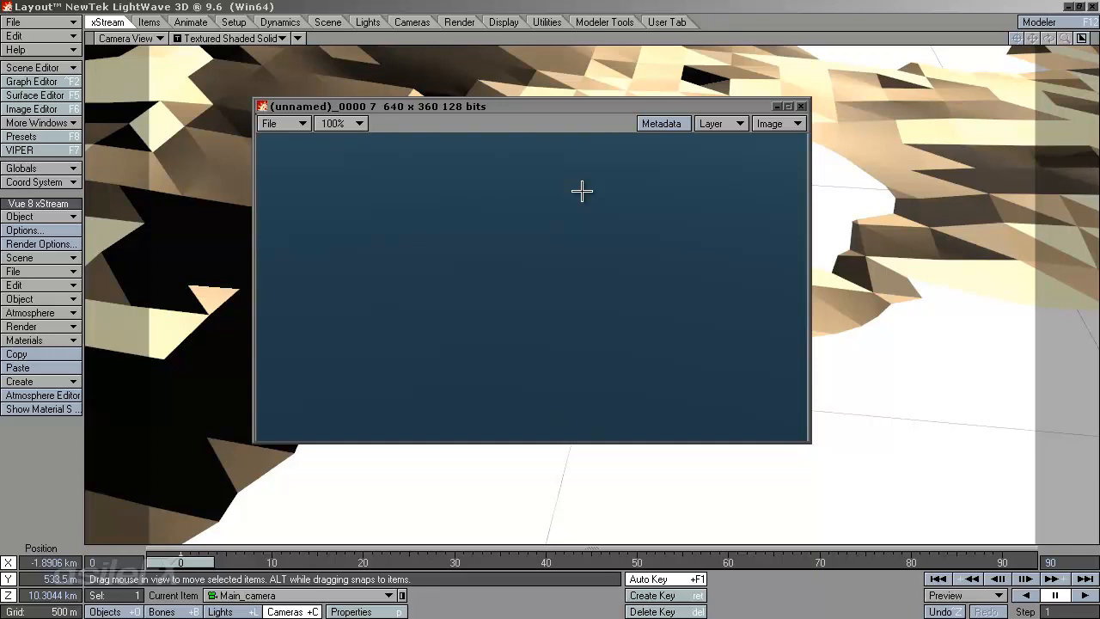
left_click(801, 107)
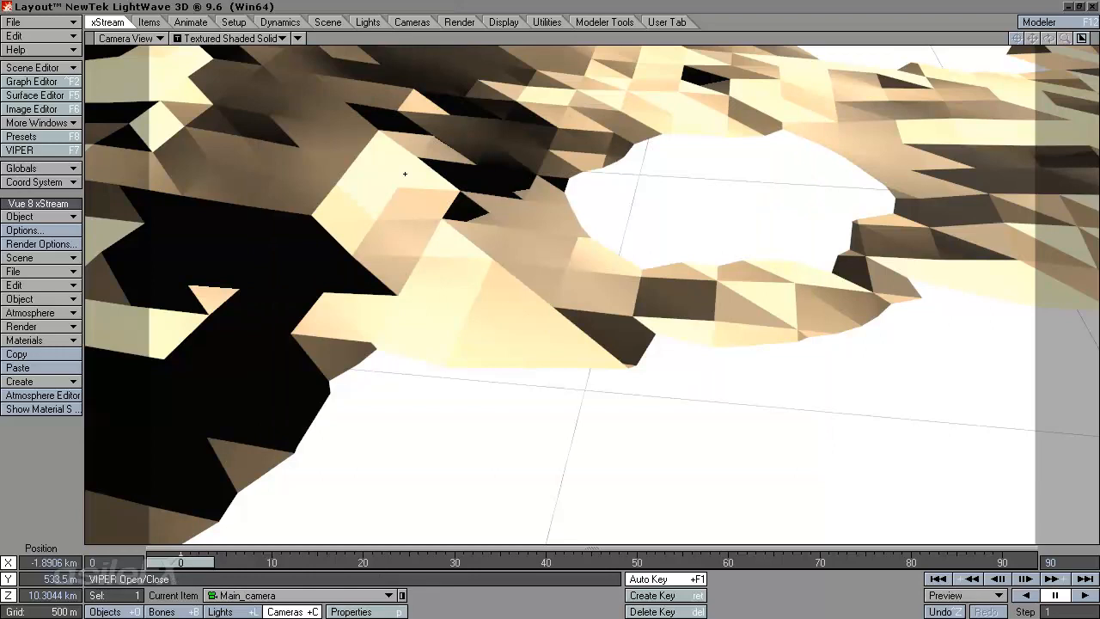
Select the Brown:Layer2 terrain and set the Infinite Procedural Terrain geometry size to 10km in the Vue 8 xStream options.
left_click(133, 610)
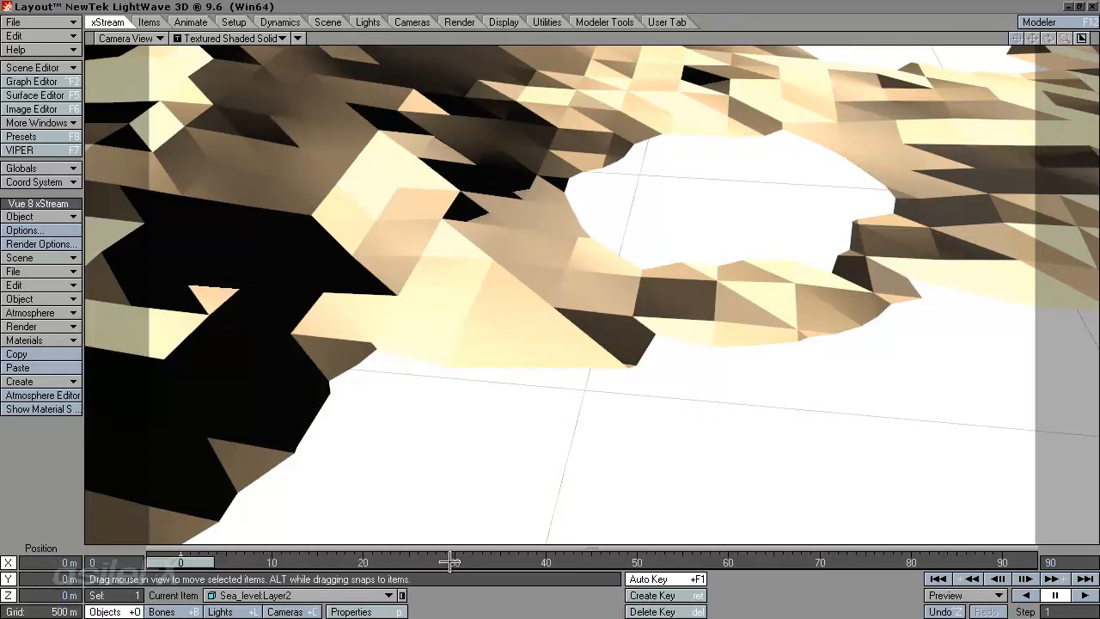
left_click(317, 595)
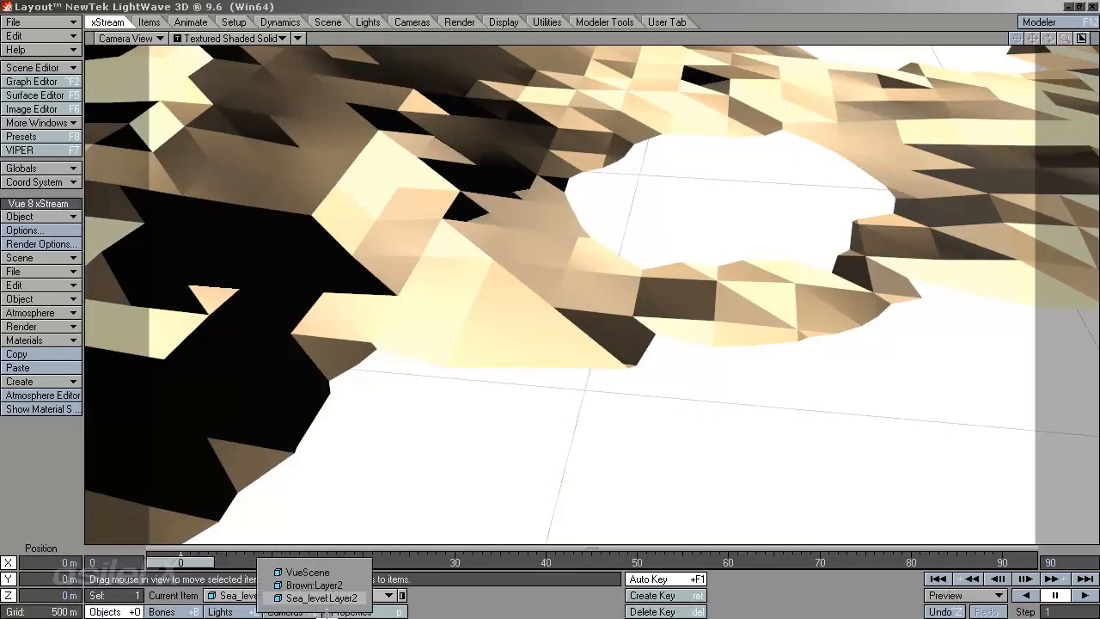
left_click(359, 580)
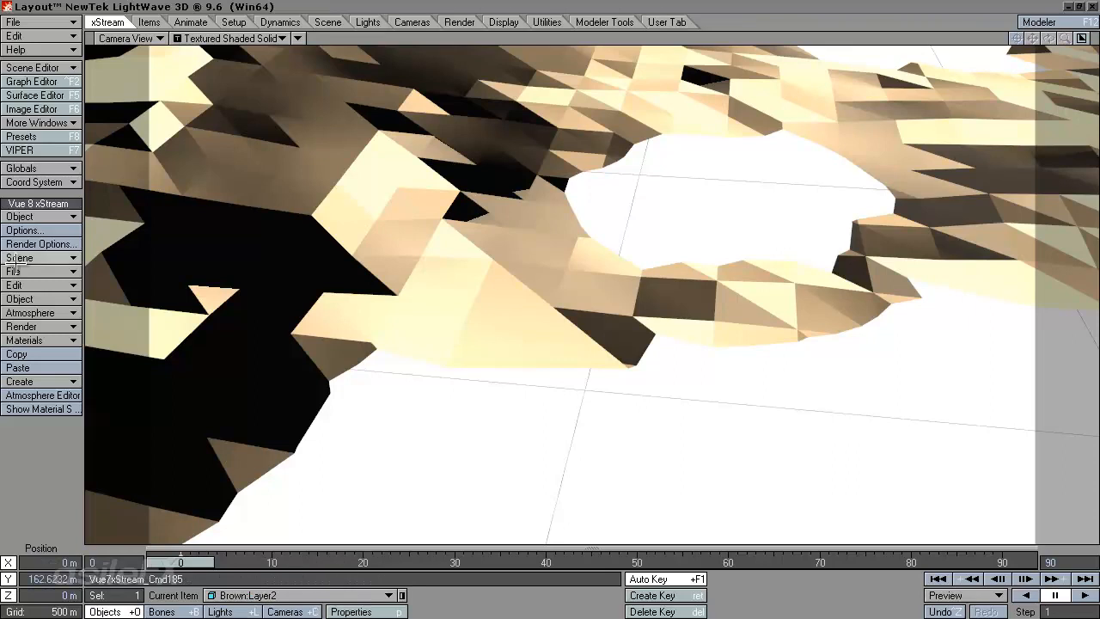
left_click(26, 230)
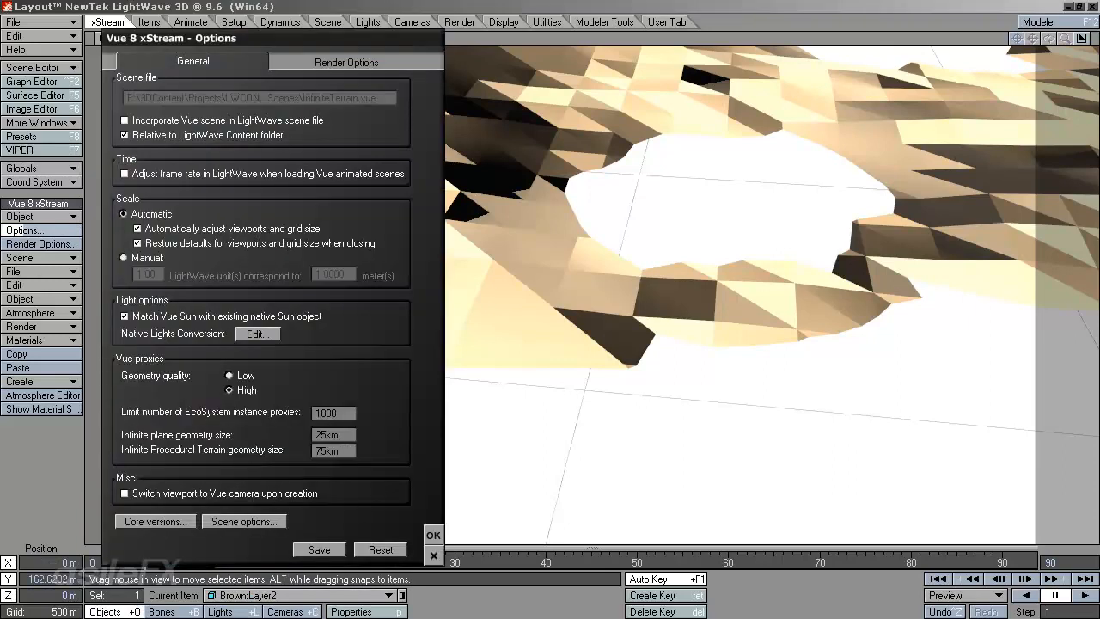
left_click(345, 448)
type("10km")
key("Return")
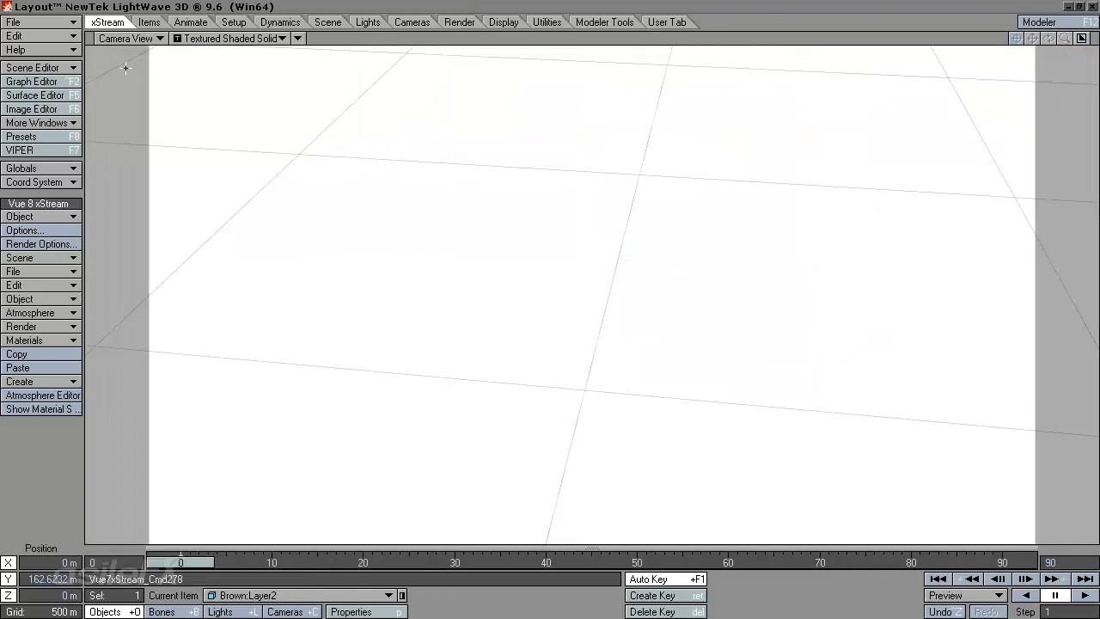
Check the regenerated terrain proxy in the Perspective view and return to the Camera View.
left_click(126, 38)
left_click(128, 46)
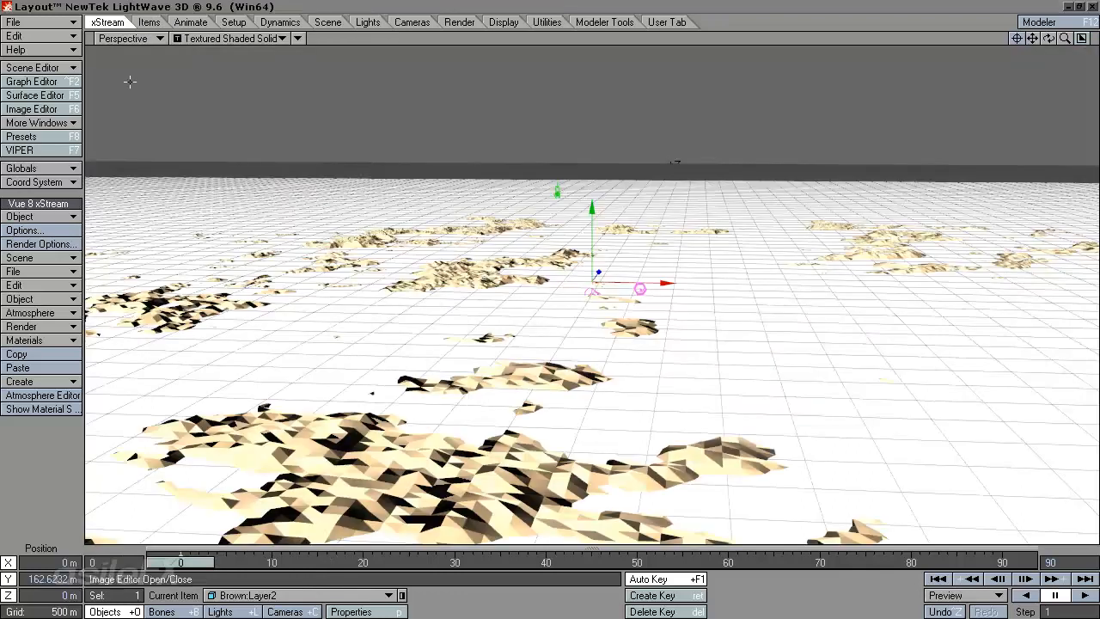
left_click(125, 38)
left_click(134, 88)
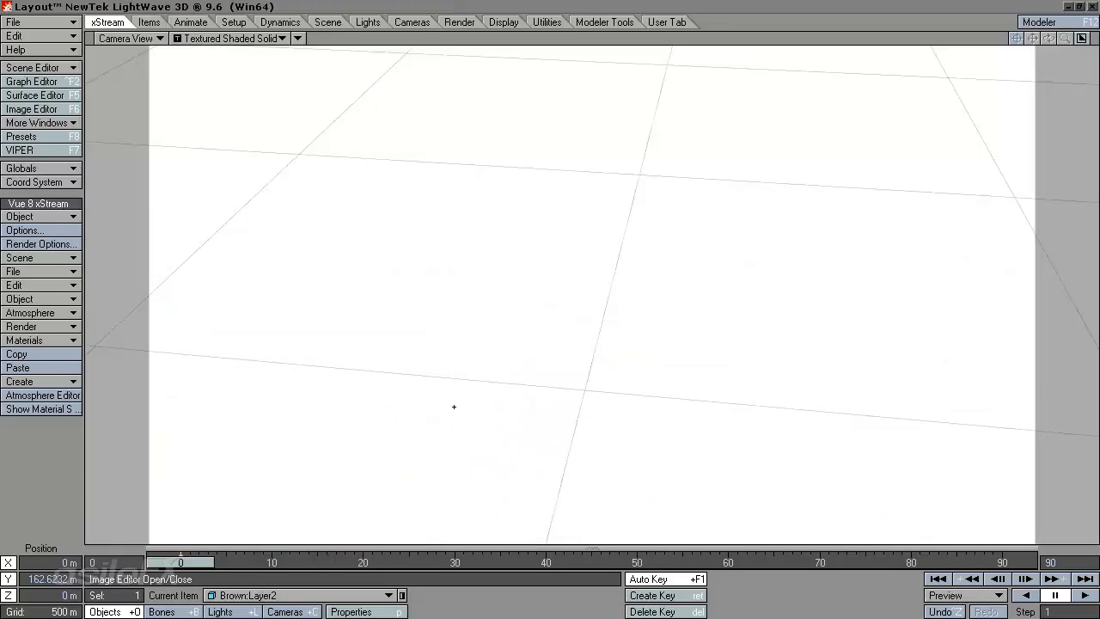
Inspect the Brown:Layer2 terrain in the Terrain Editor from another angle and close the editor.
left_click(477, 317, "ctrl+shift")
mouse_move(501, 330)
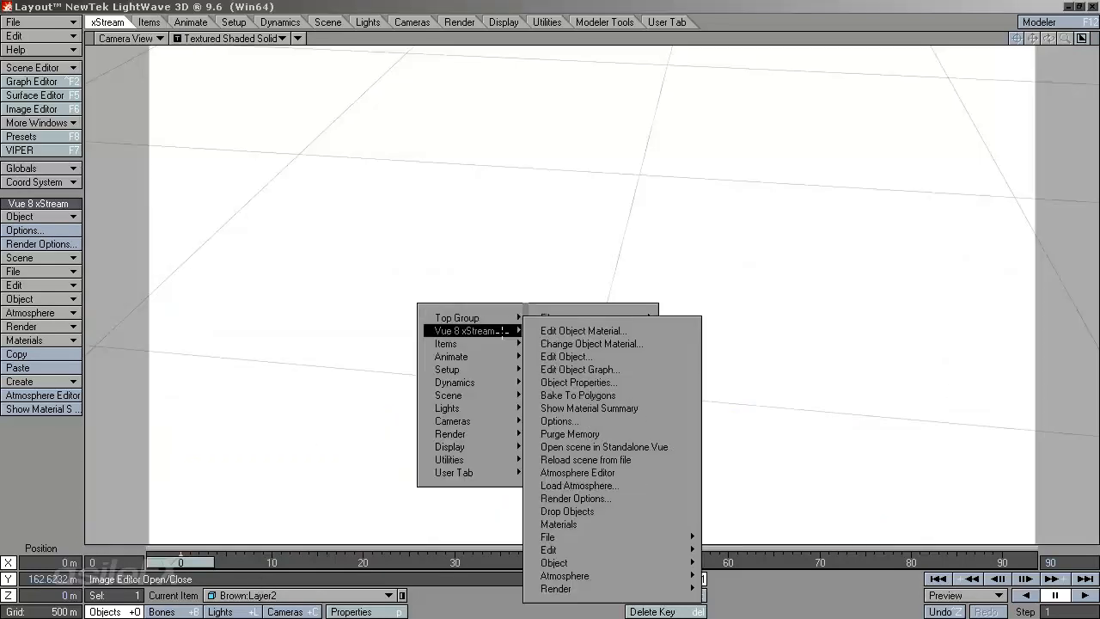
left_click(623, 356)
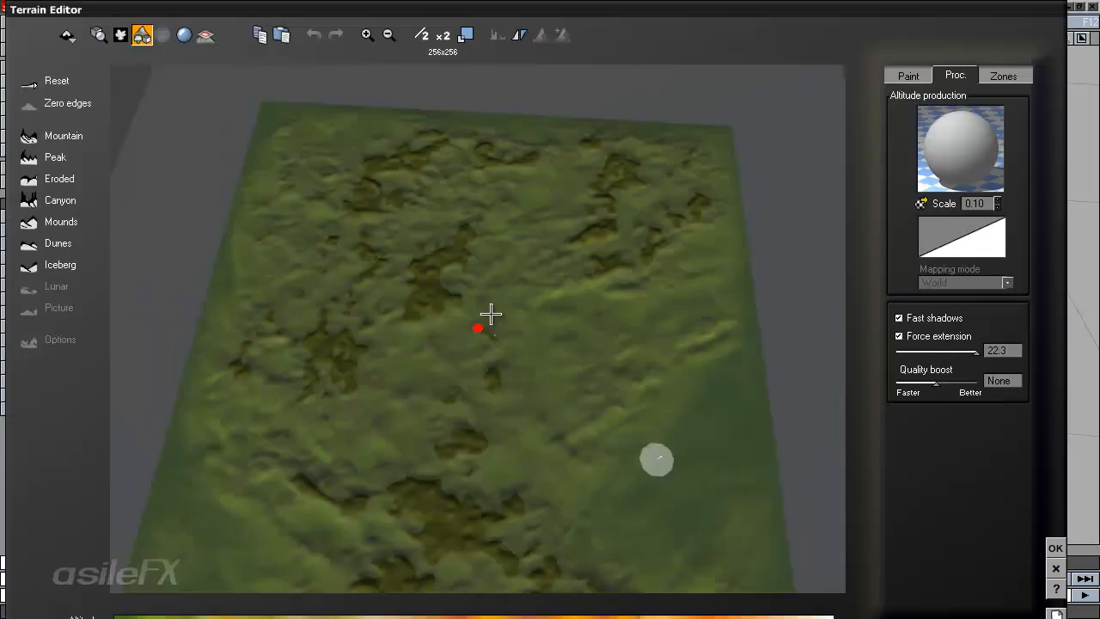
right_click_drag(491, 314, 552, 285)
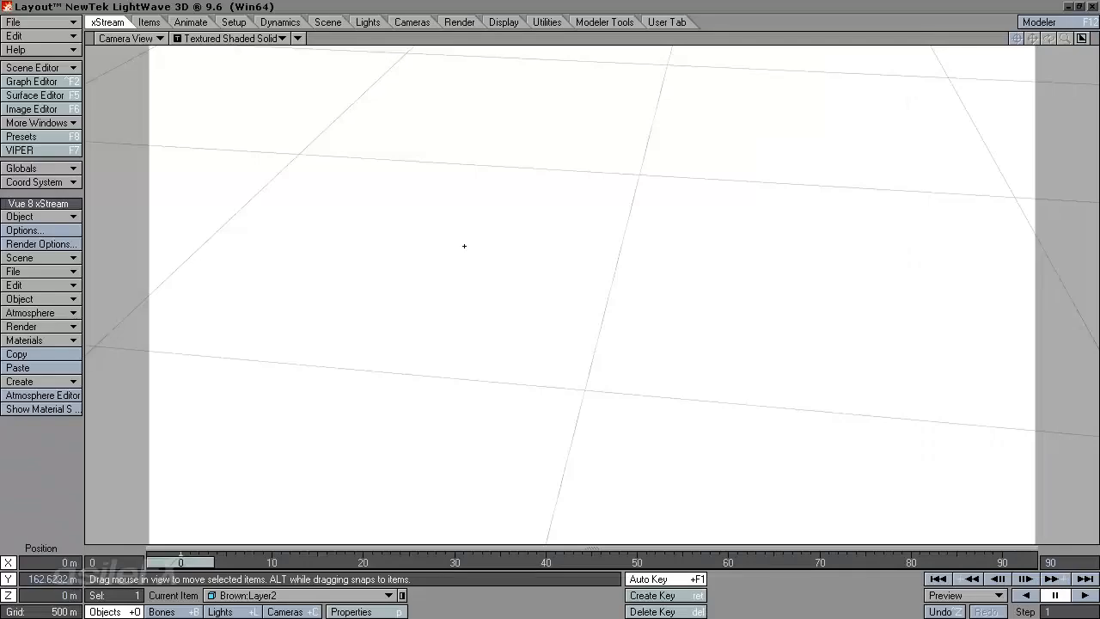
Move and tilt the main camera over the terrain to about X -4.6 km, Z -455 m, and render the frame.
key("shift+c")
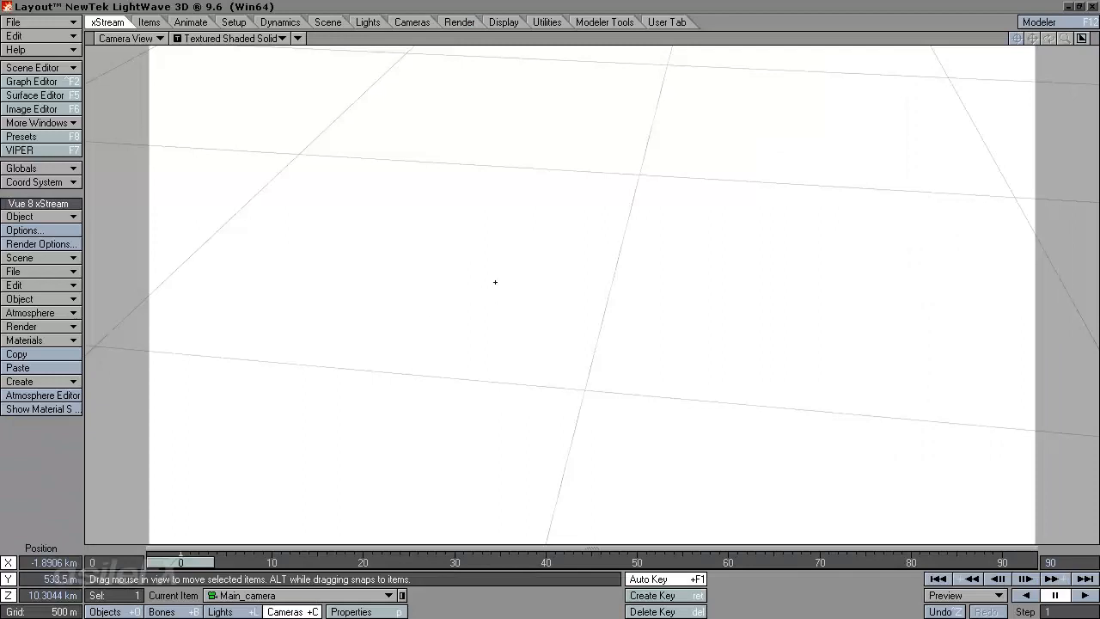
mouse_move(501, 248)
left_mouse_down()
mouse_move(489, 317)
mouse_move(568, 329)
mouse_move(560, 228)
mouse_move(562, 282)
left_mouse_up()
right_click_drag(562, 282, 550, 302)
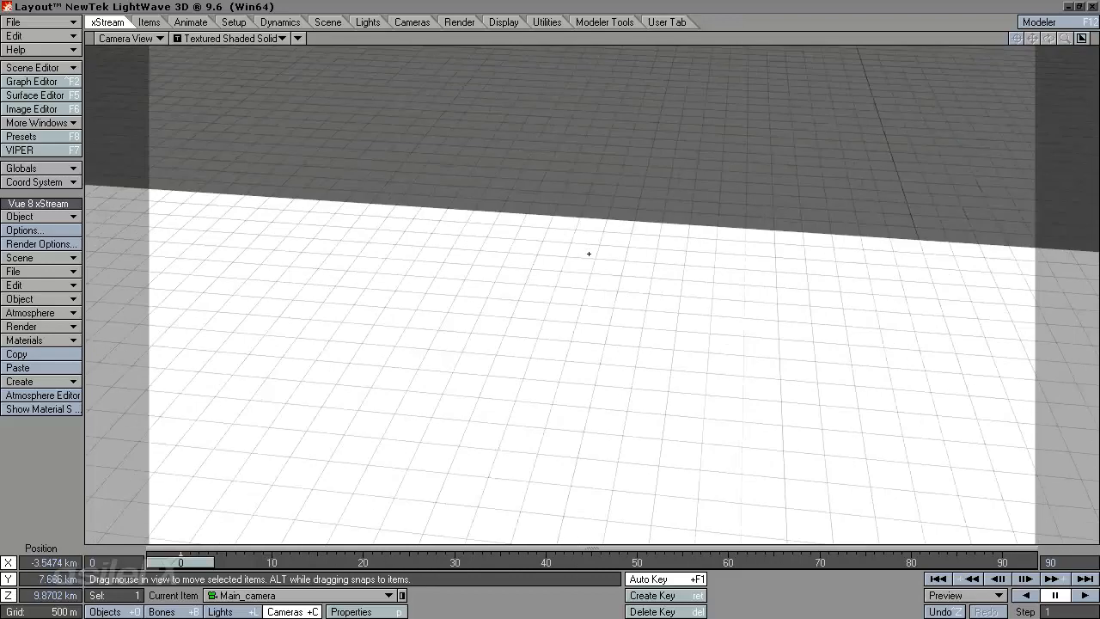
key("y")
left_click_drag(587, 248, 582, 342)
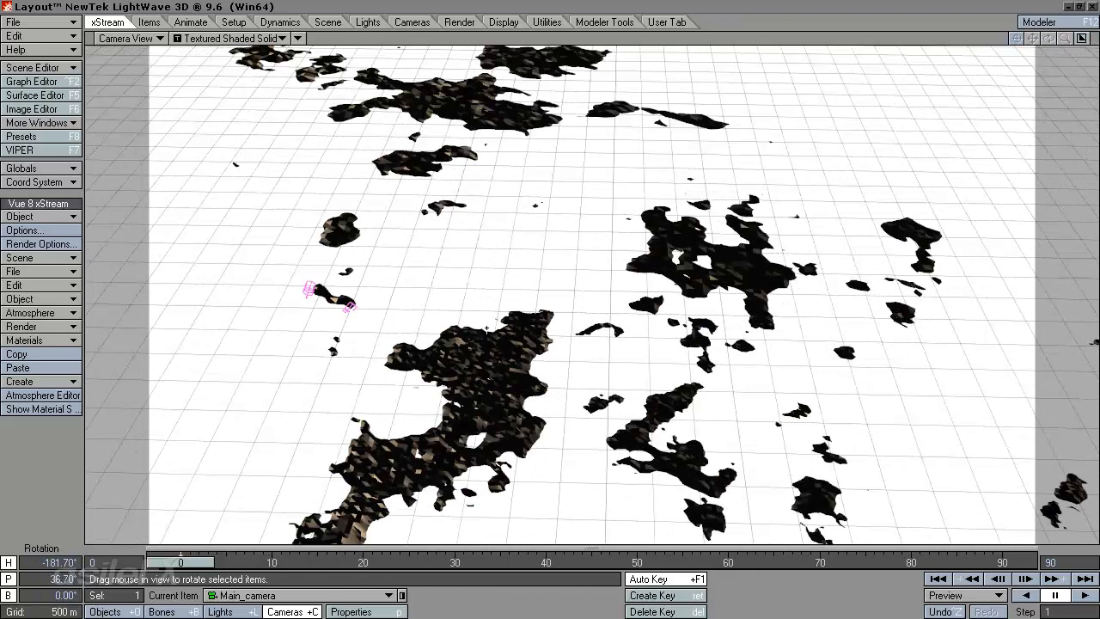
left_click_drag(486, 329, 574, 127)
key("t")
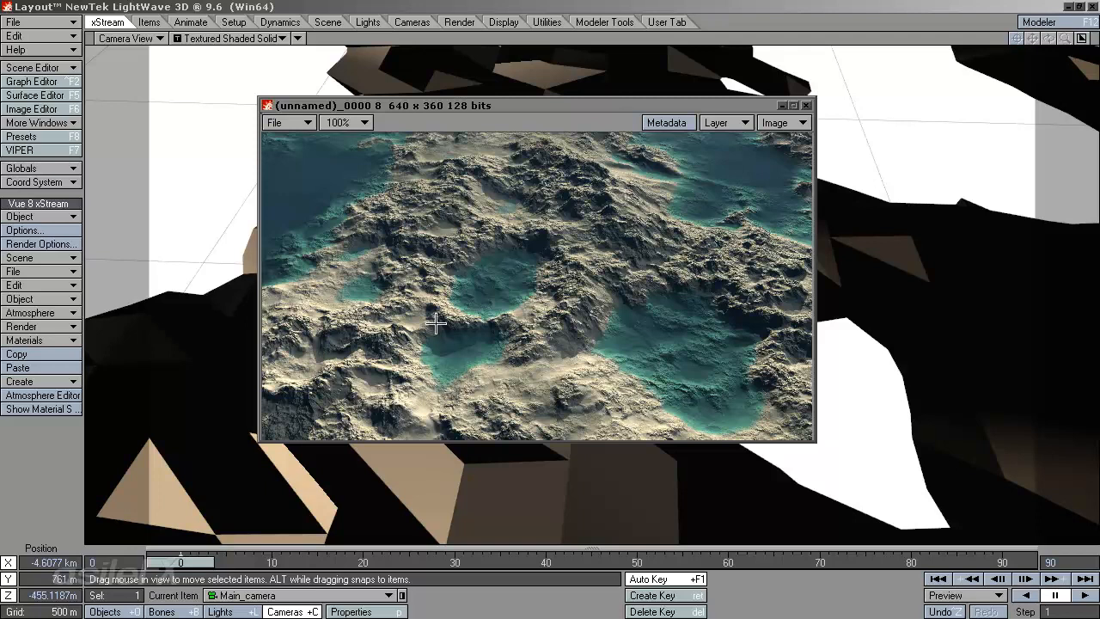
left_click(807, 105)
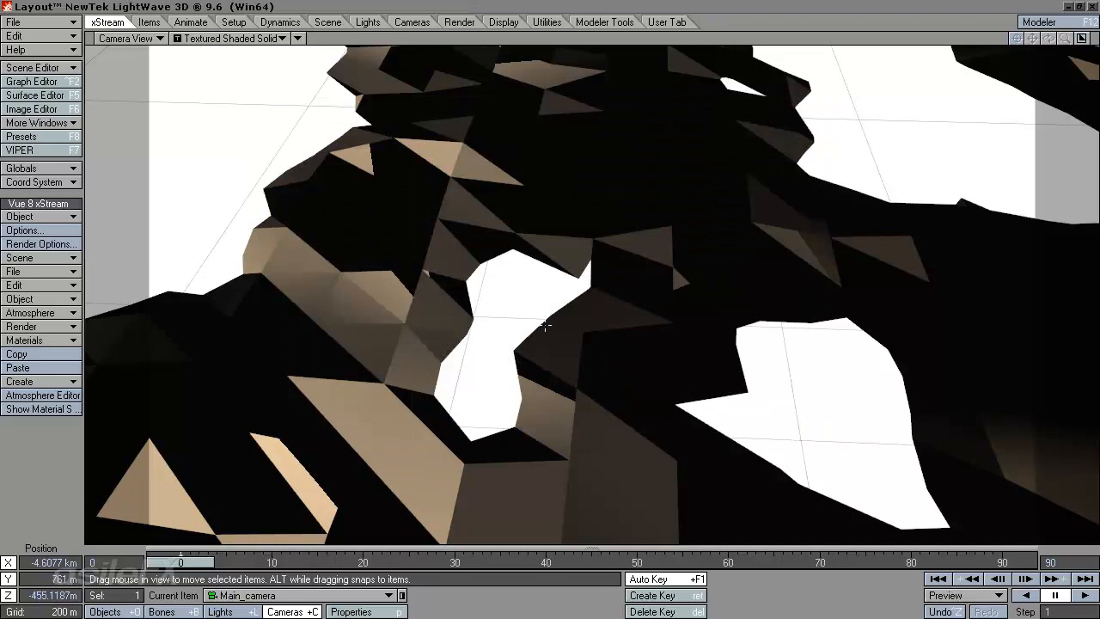
Reduce the Layout grid size to 50 m.
key("bracketleft")
key("bracketleft")
key("bracketleft")
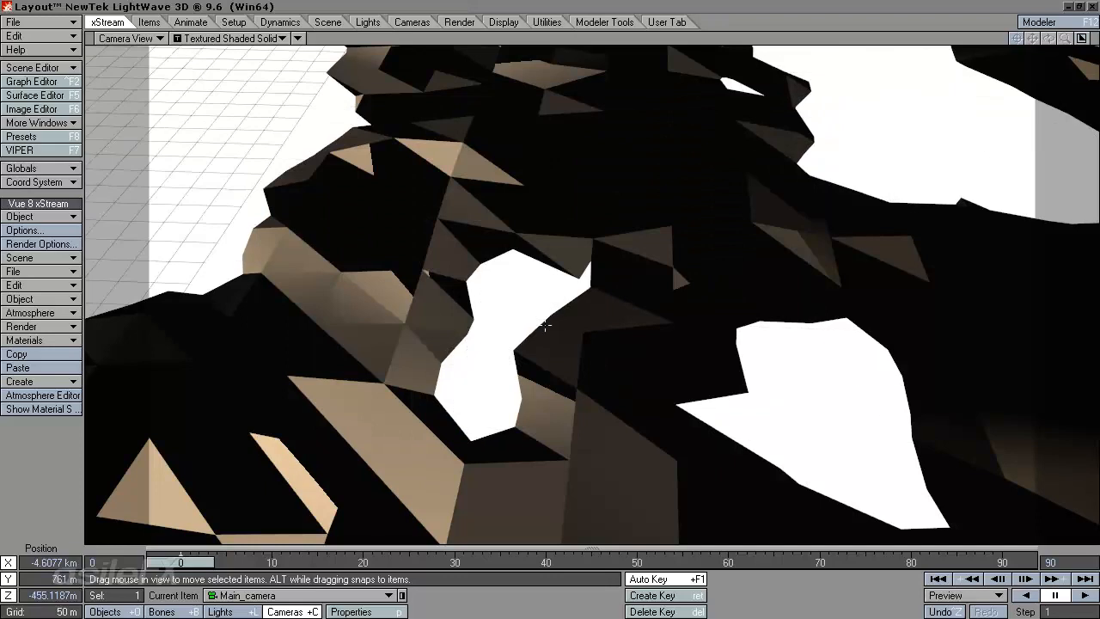
key("bracketleft")
key("bracketright")
Lower and angle the main camera near the shoreline at about X -4.02 km, Y 126 m, Z -1.71 km, and render the frame.
left_click_drag(503, 349, 571, 474)
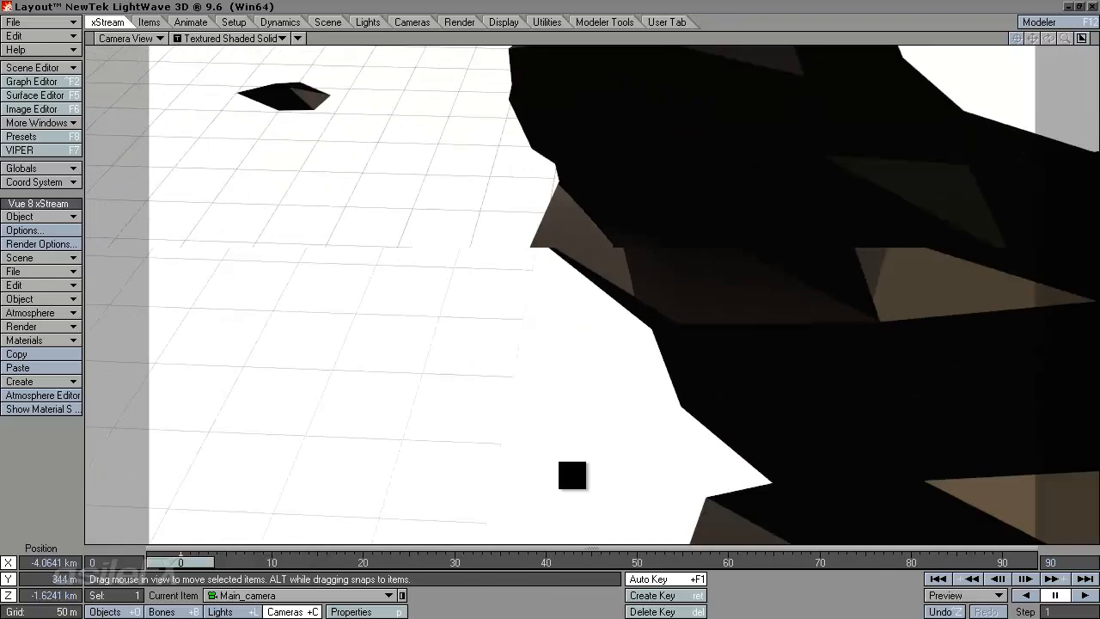
right_click_drag(568, 223, 519, 400)
key("y")
left_click_drag(519, 399, 562, 302)
key("t")
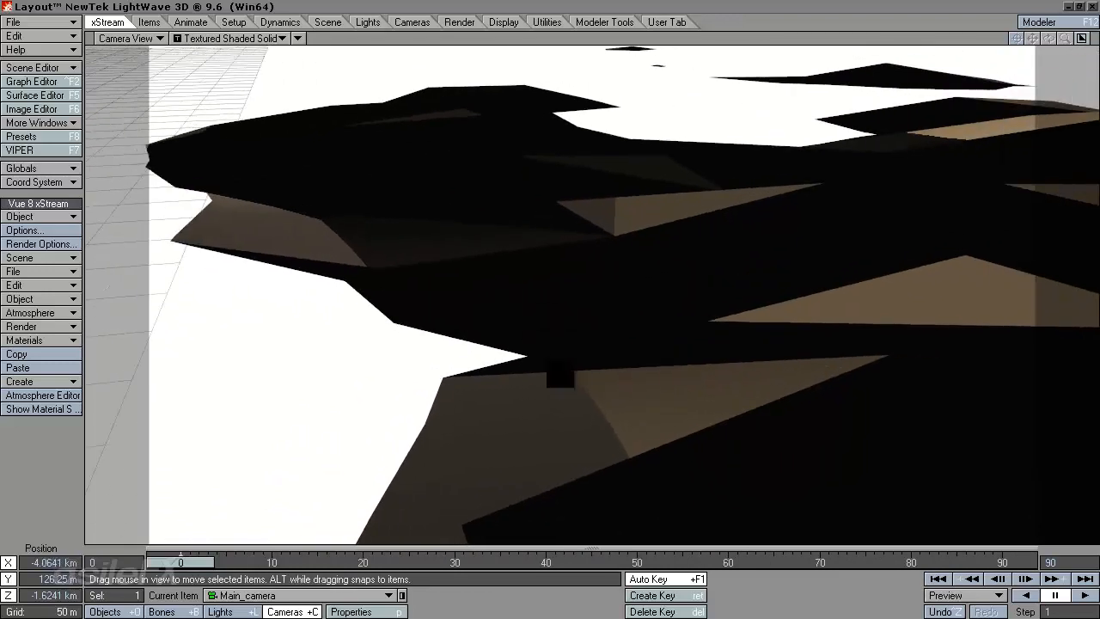
left_click_drag(531, 349, 567, 316)
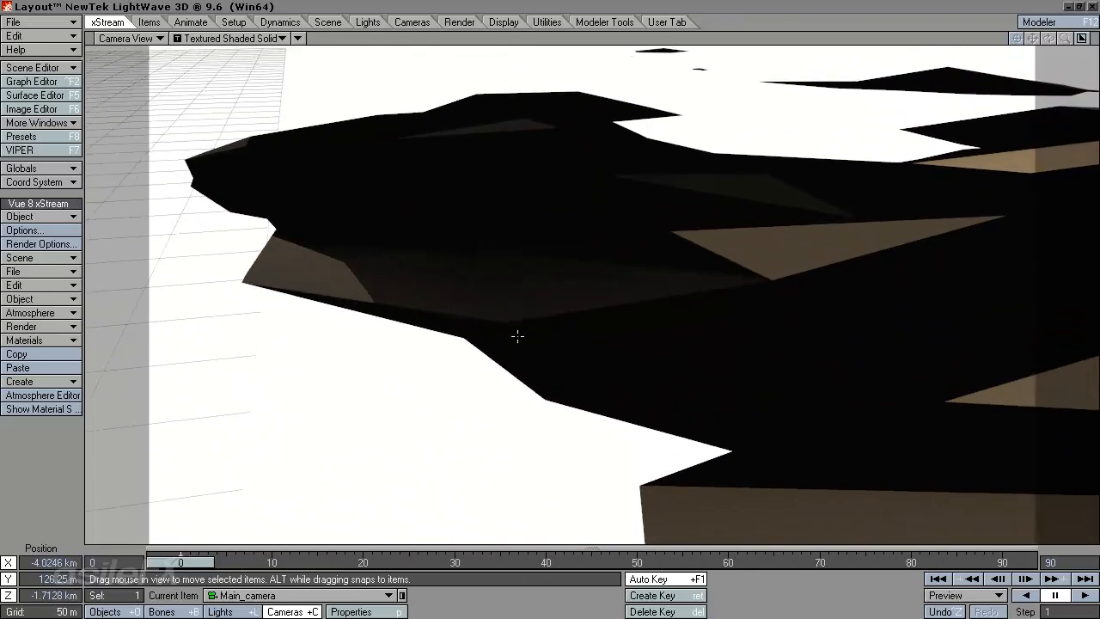
key("F9")
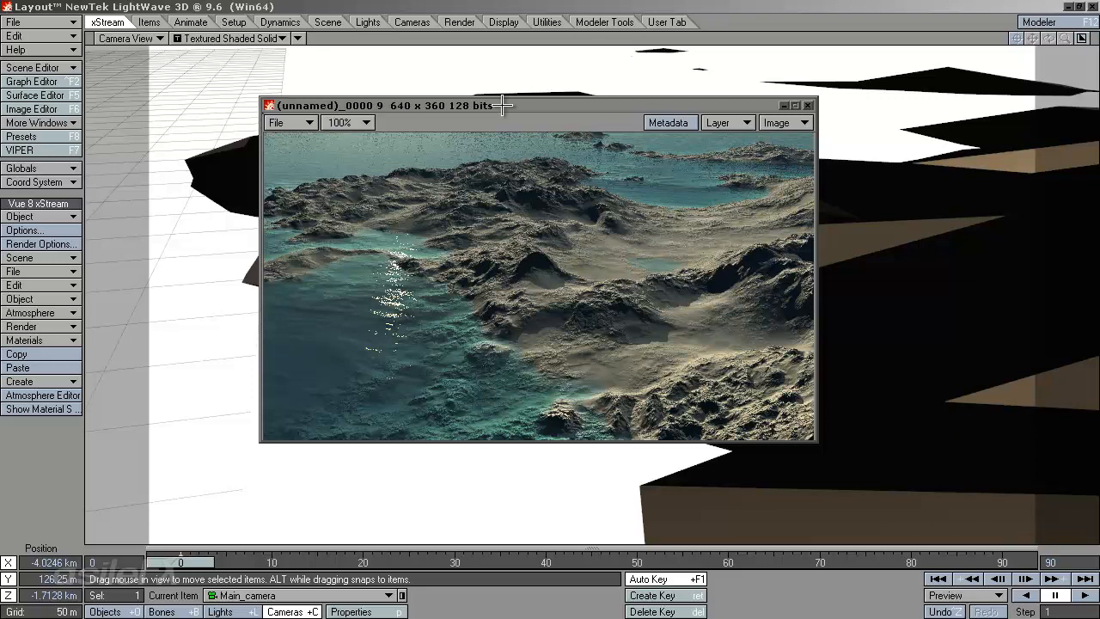
left_click(807, 105)
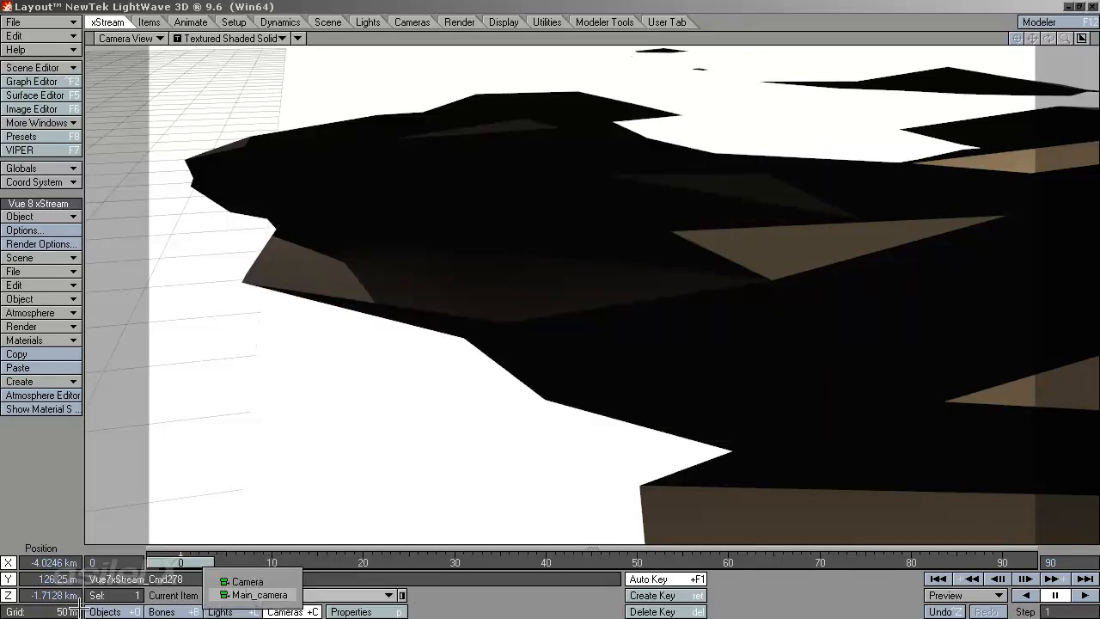
Open the Water Surface Options of the Sea_level:Layer2 object and turn off global wave control.
left_click(126, 608)
left_click(257, 595)
left_click(249, 594)
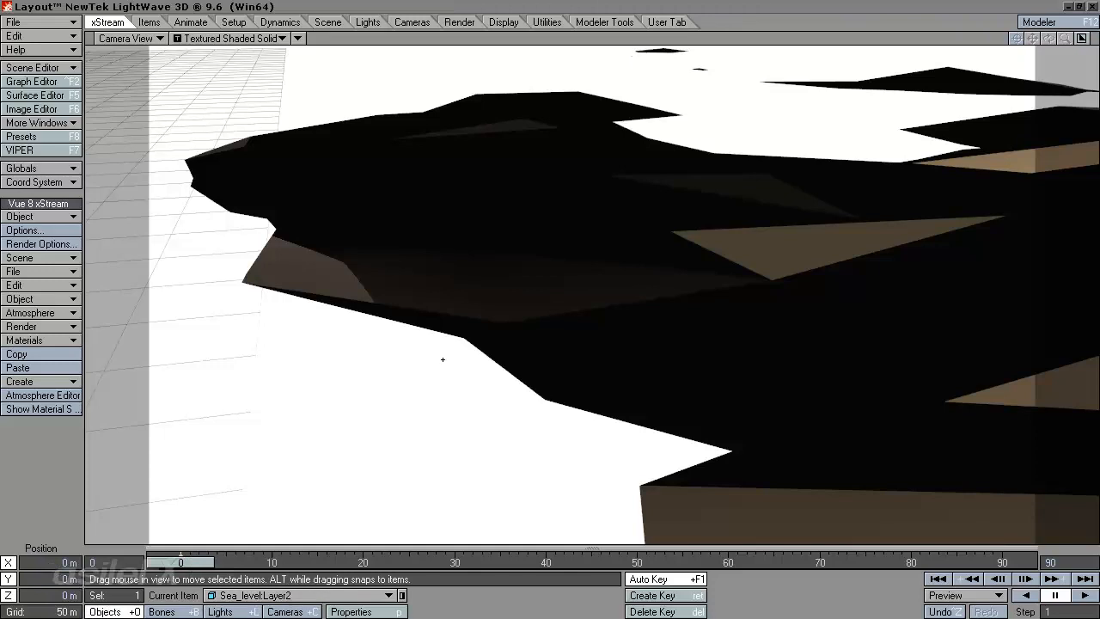
left_click(420, 242, "ctrl+shift")
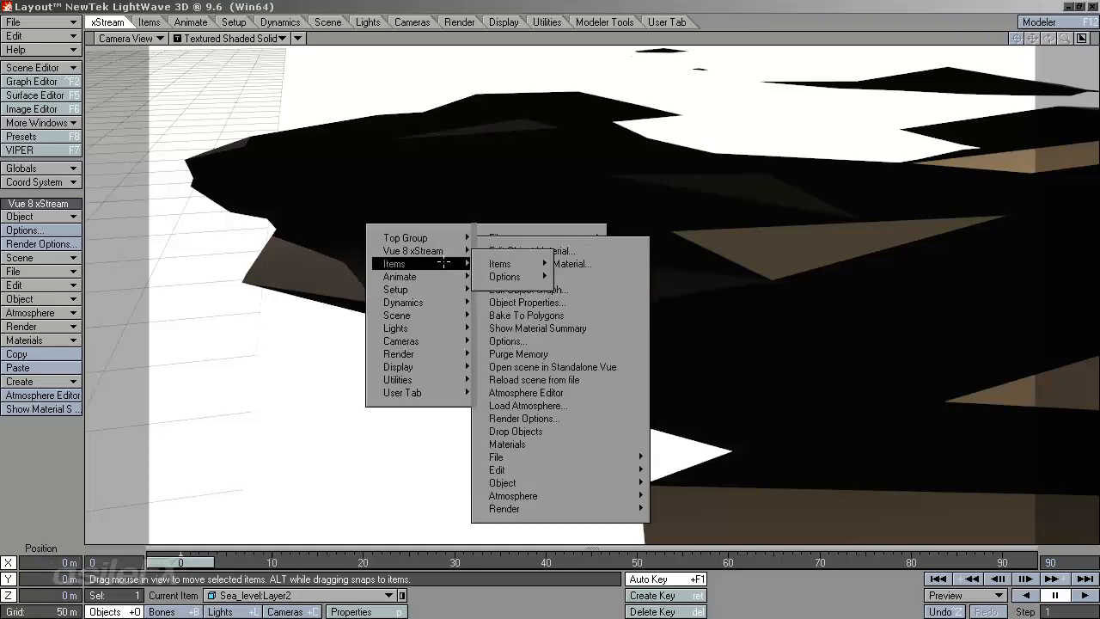
mouse_move(417, 250)
left_click(546, 277)
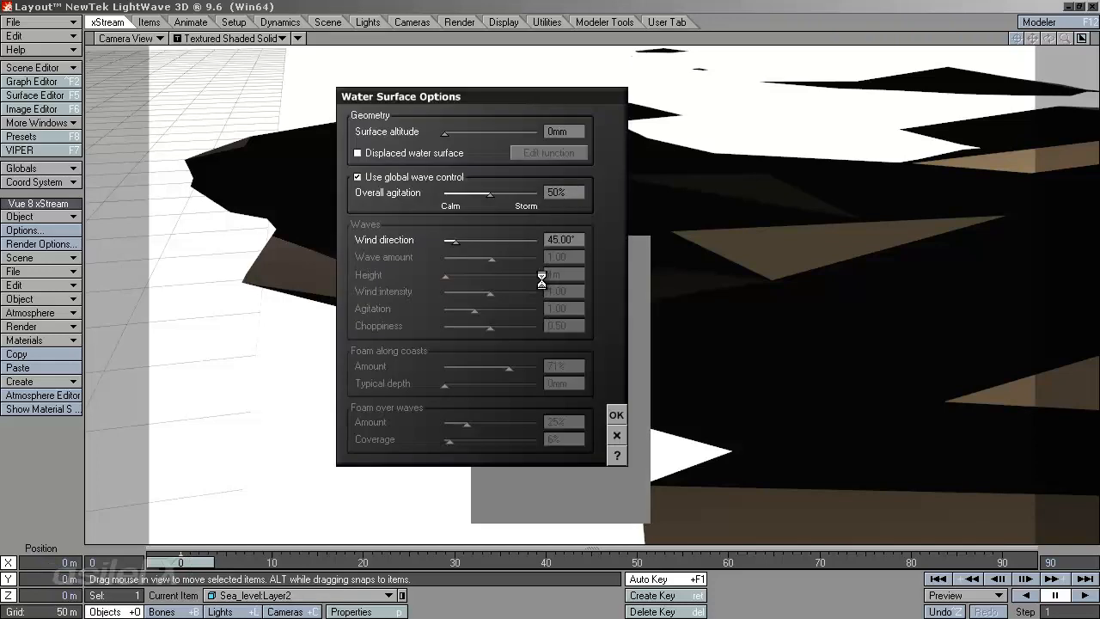
left_click(361, 178)
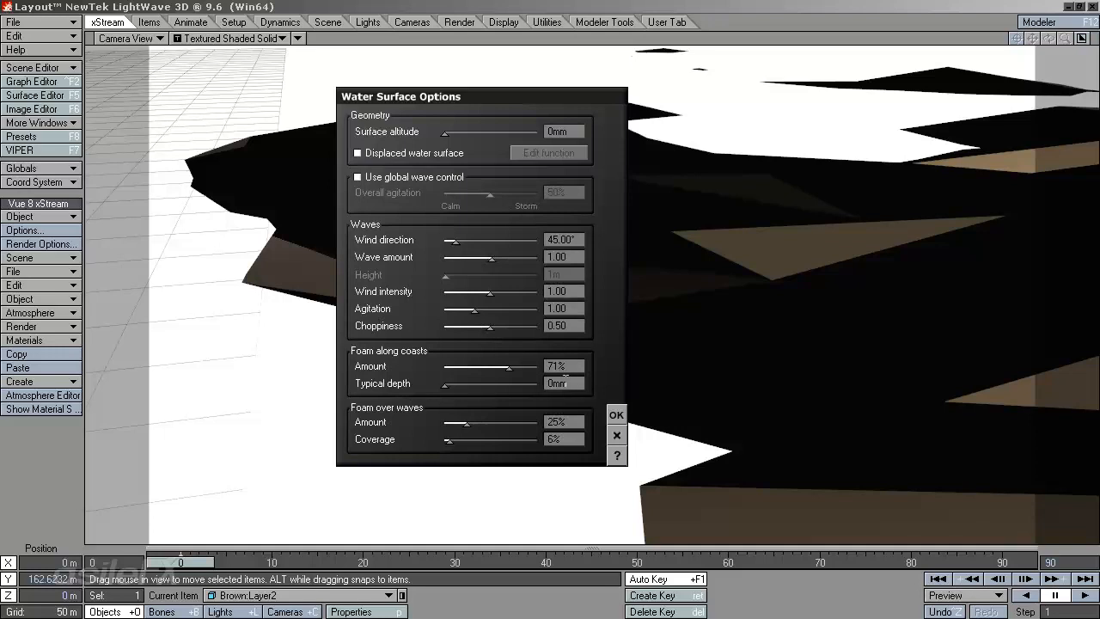
Set the foam along coasts to a typical depth of 50 and an amount of 75%.
left_click(562, 381)
type("50")
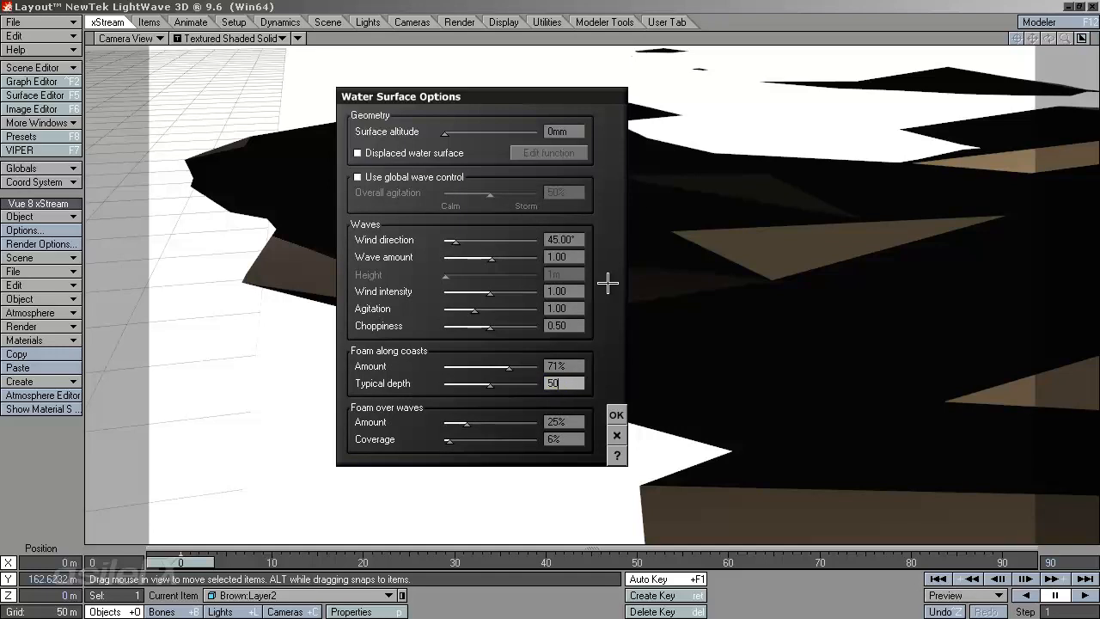
key("Return")
left_click_drag(514, 366, 525, 364)
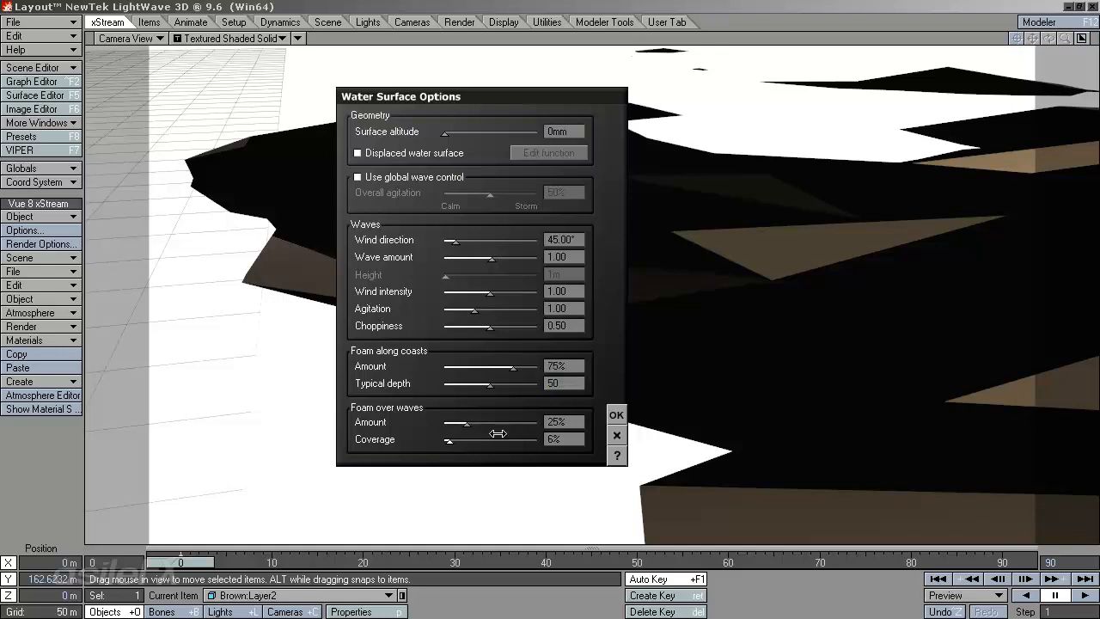
Set foam over waves to 40% amount and 21% coverage, raise the wave amount to 2.05, and accept the water options.
left_click(482, 422)
left_click_drag(464, 443, 480, 443)
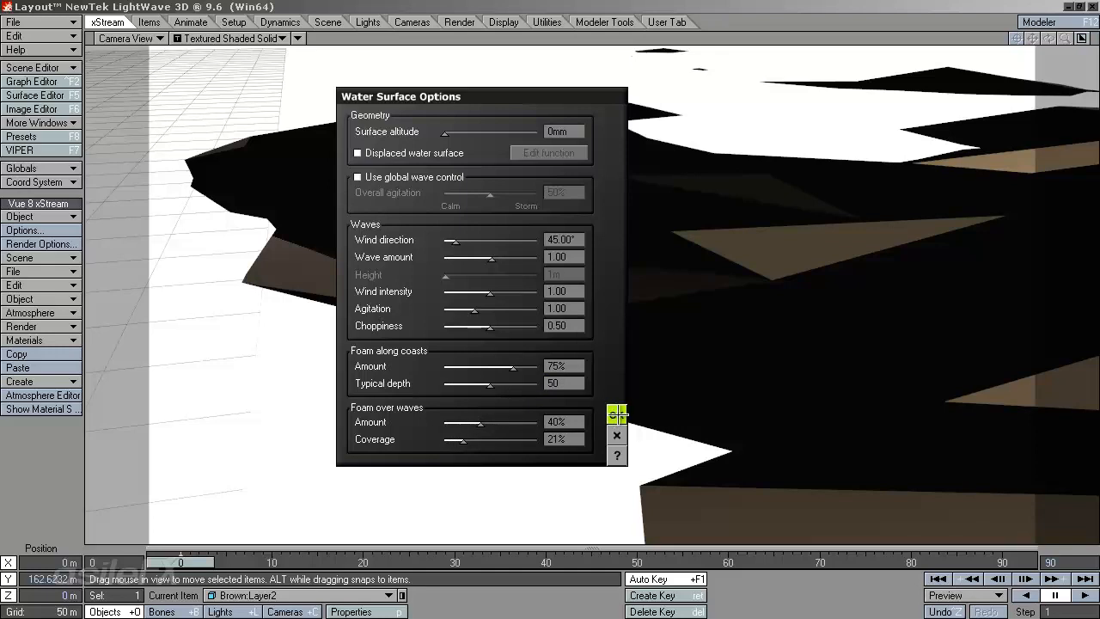
left_click_drag(492, 257, 505, 257)
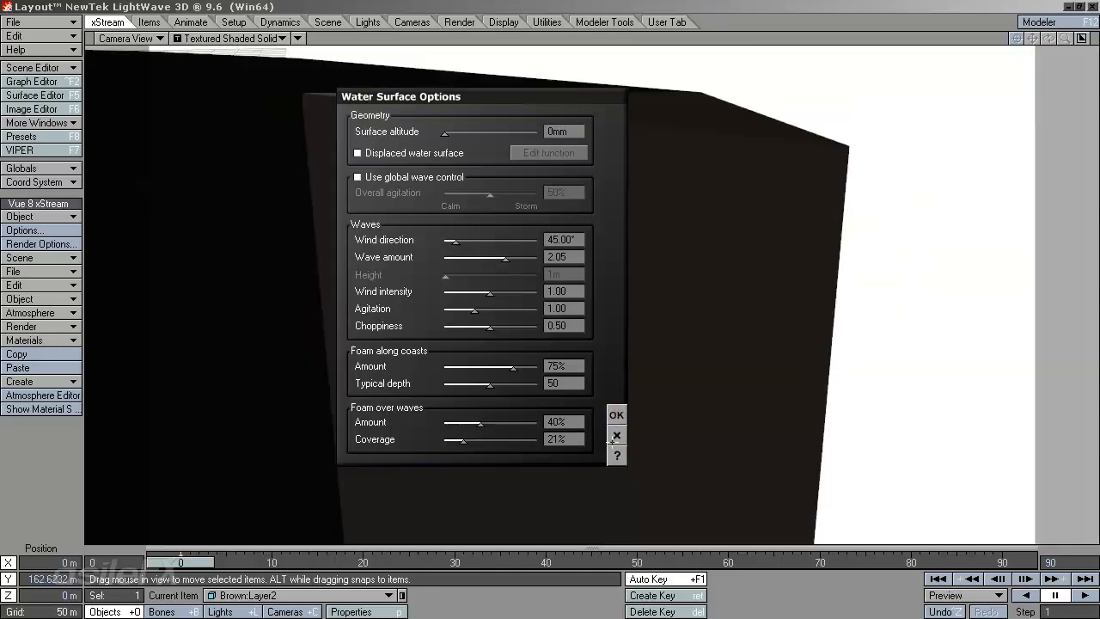
left_click(615, 414)
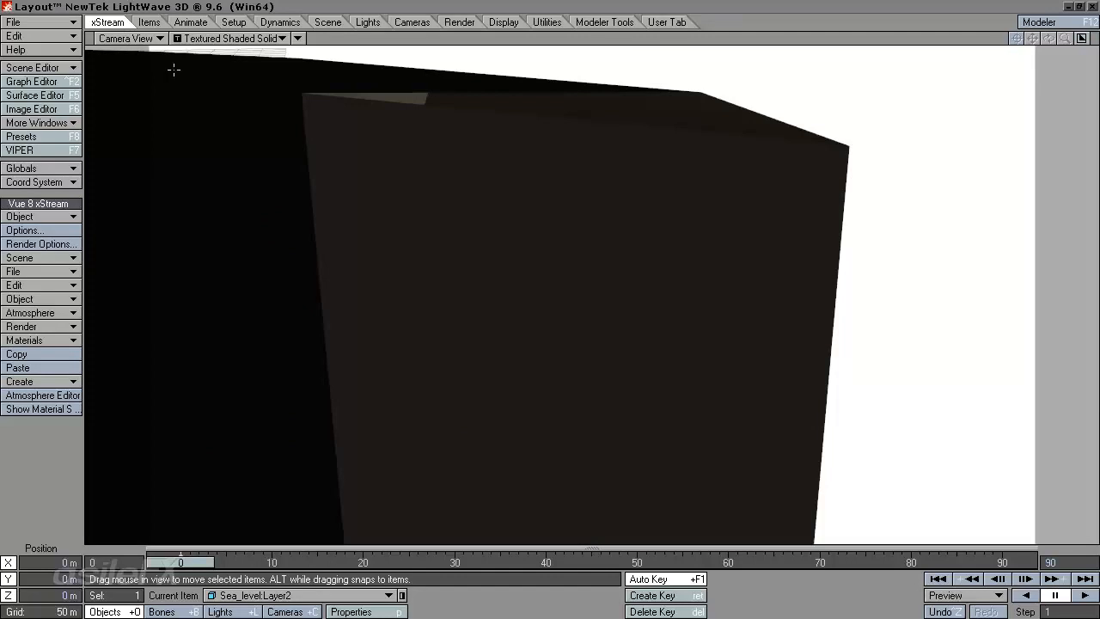
Raise the main camera and move it across the terrain to about X -2.06 km, Z -1.13 km.
left_click(289, 611)
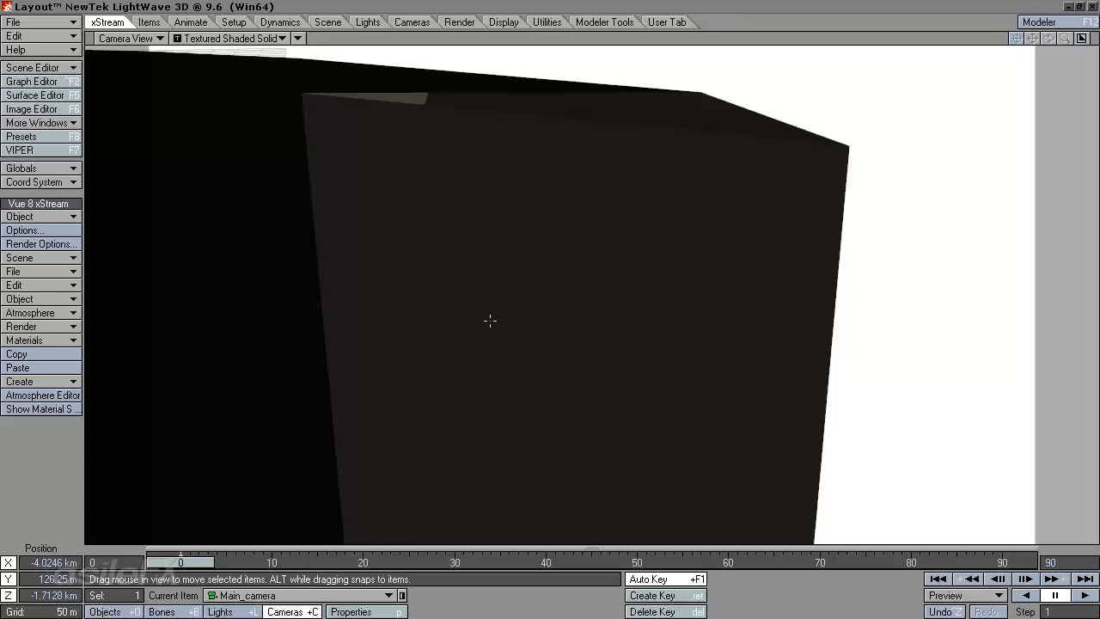
right_click_drag(507, 215, 564, 347)
left_click_drag(535, 192, 546, 315)
left_click_drag(341, 288, 564, 320)
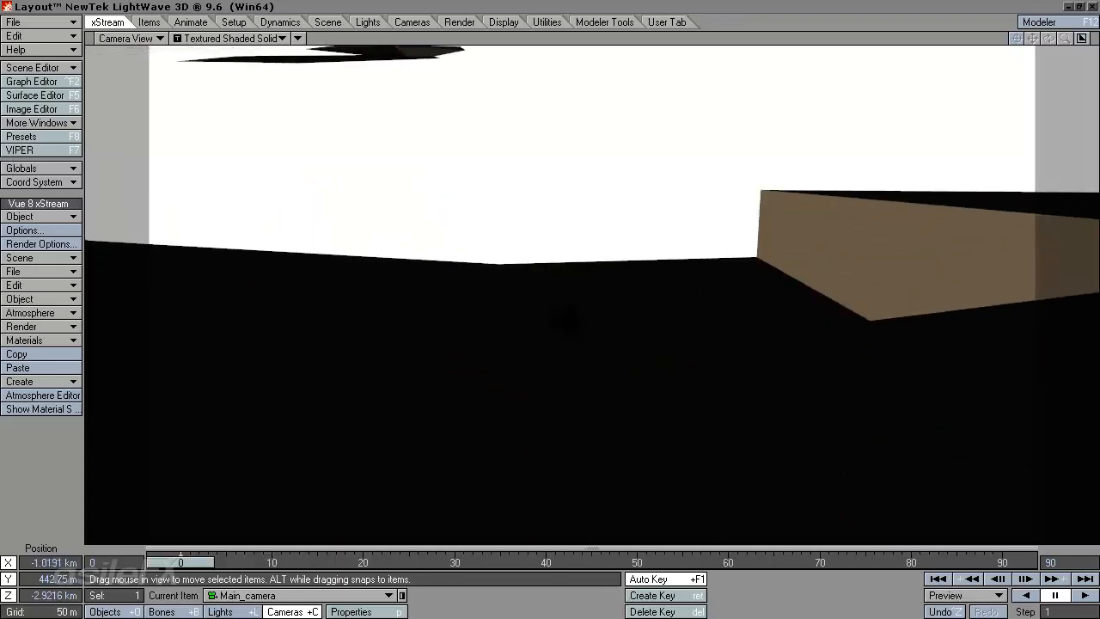
mouse_move(563, 321)
right_mouse_down()
mouse_move(565, 241)
mouse_move(562, 315)
right_mouse_up()
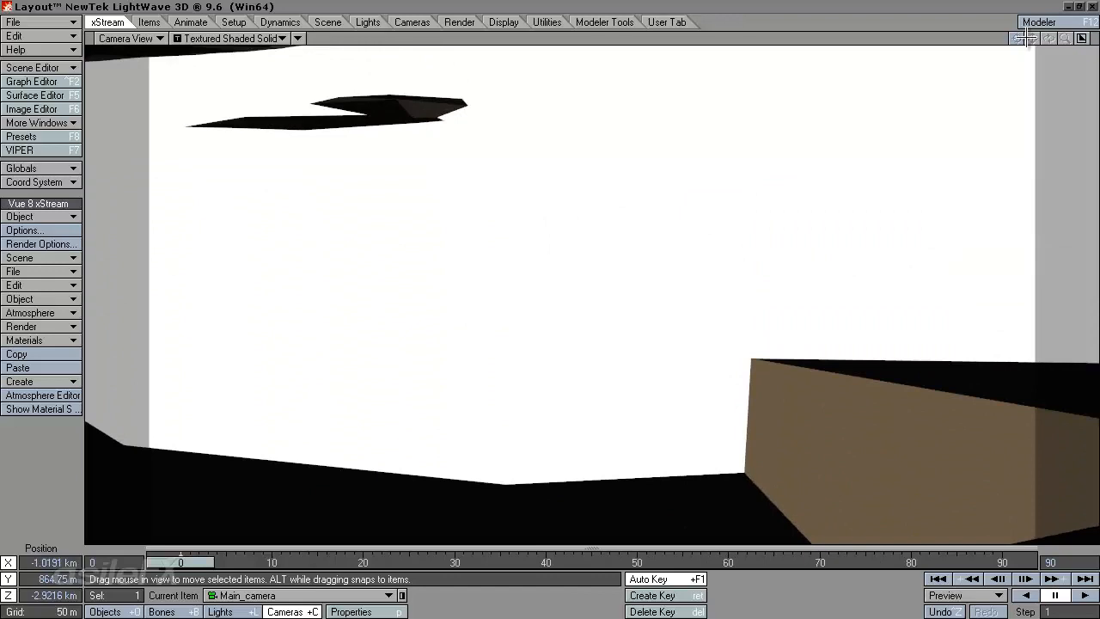
left_click_drag(490, 314, 516, 206)
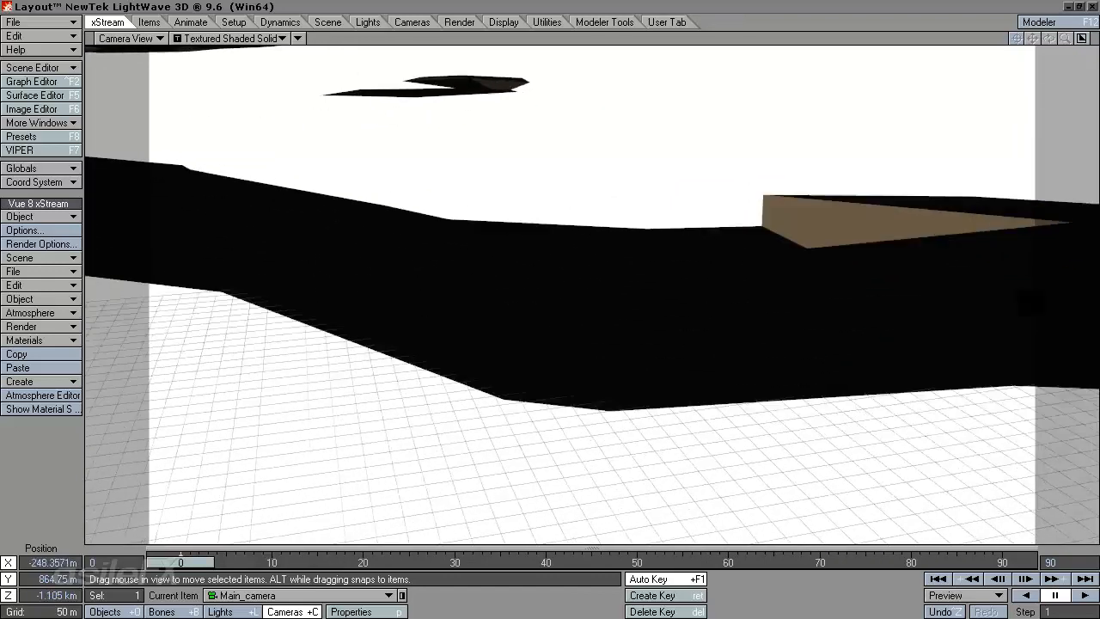
left_click_drag(638, 312, 290, 316)
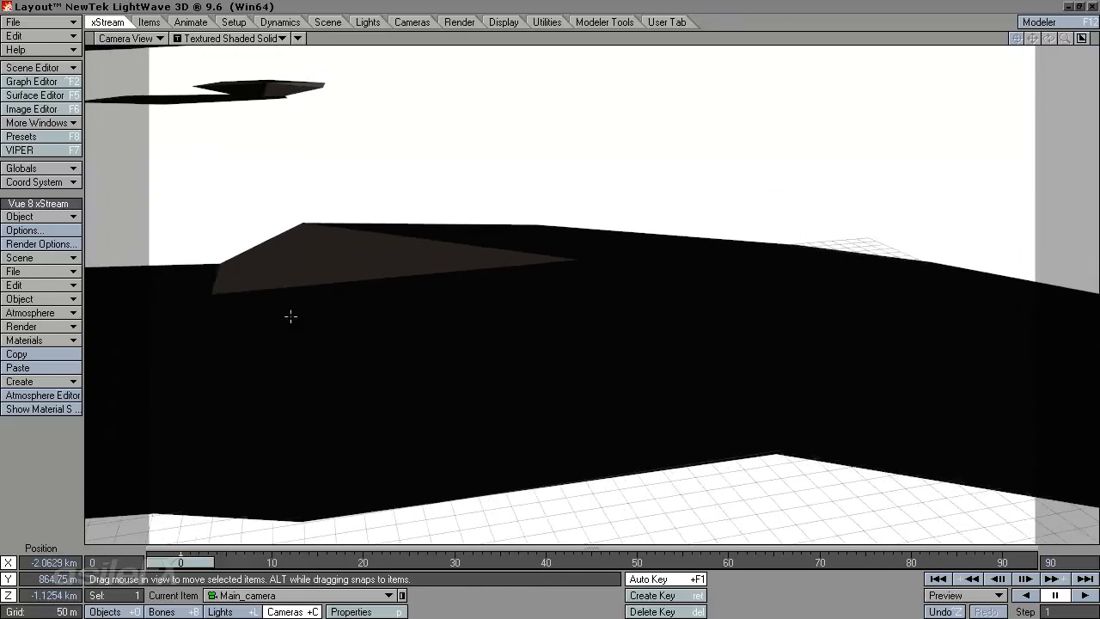
Open the Brown:Layer2 terrain in the Terrain Editor and accept it to regenerate the proxy around the camera.
key("shift+o")
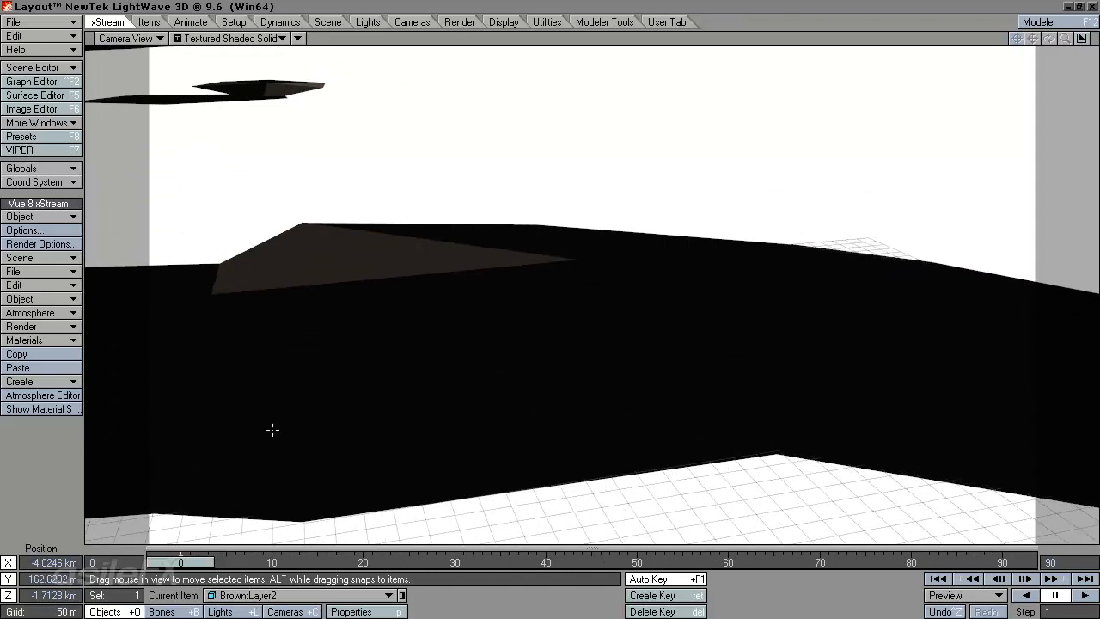
left_click(310, 345, "ctrl+shift")
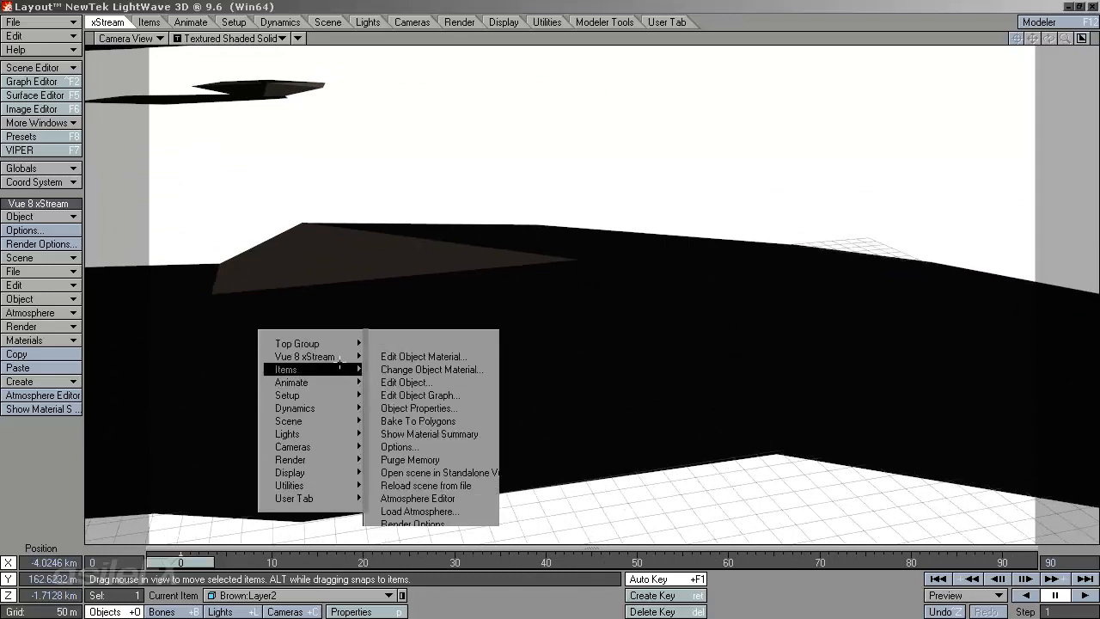
mouse_move(331, 357)
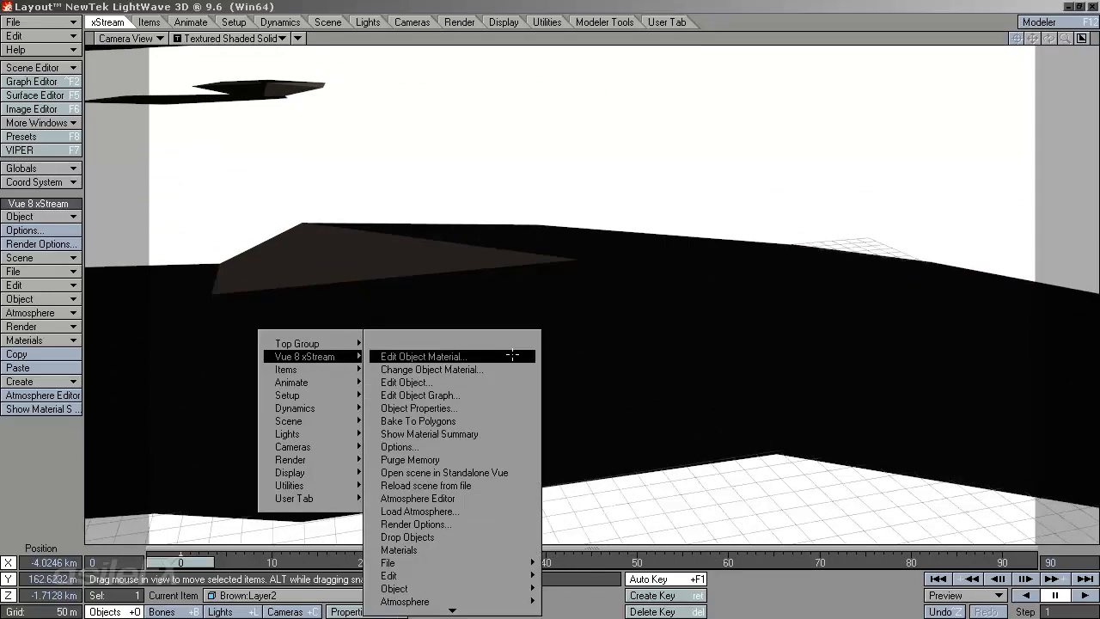
left_click(513, 356)
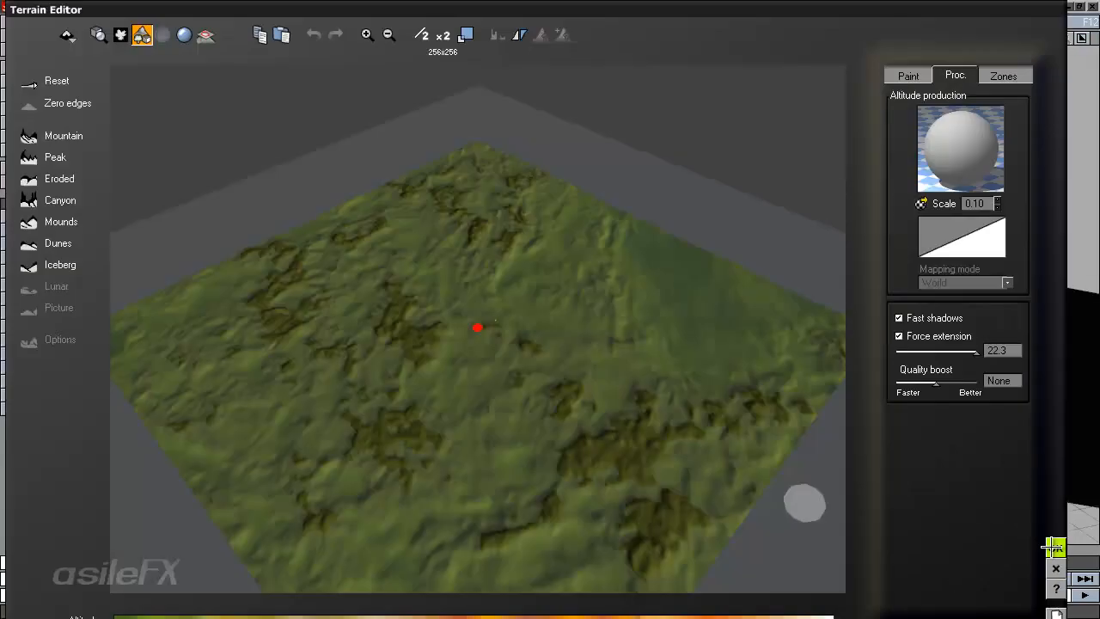
left_click(1054, 547)
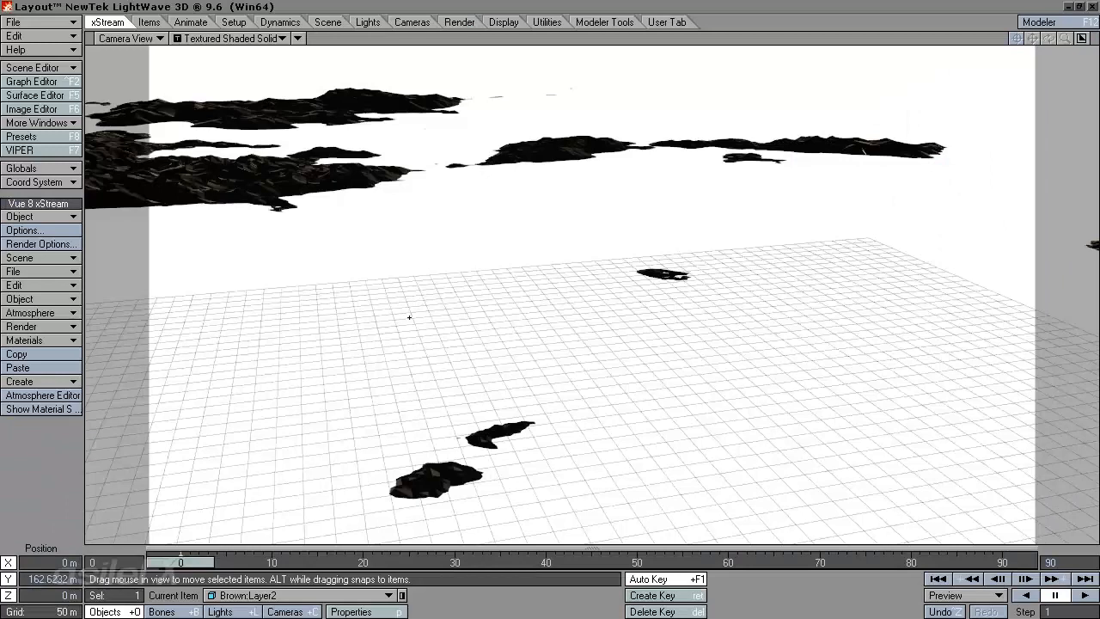
Move the main camera to face the small peninsula at about X -2.76 km, Y 90.5 m, Z -5.67 km, and render the frame.
key("shift+c")
left_click_drag(469, 335, 564, 364)
left_click_drag(551, 301, 603, 295)
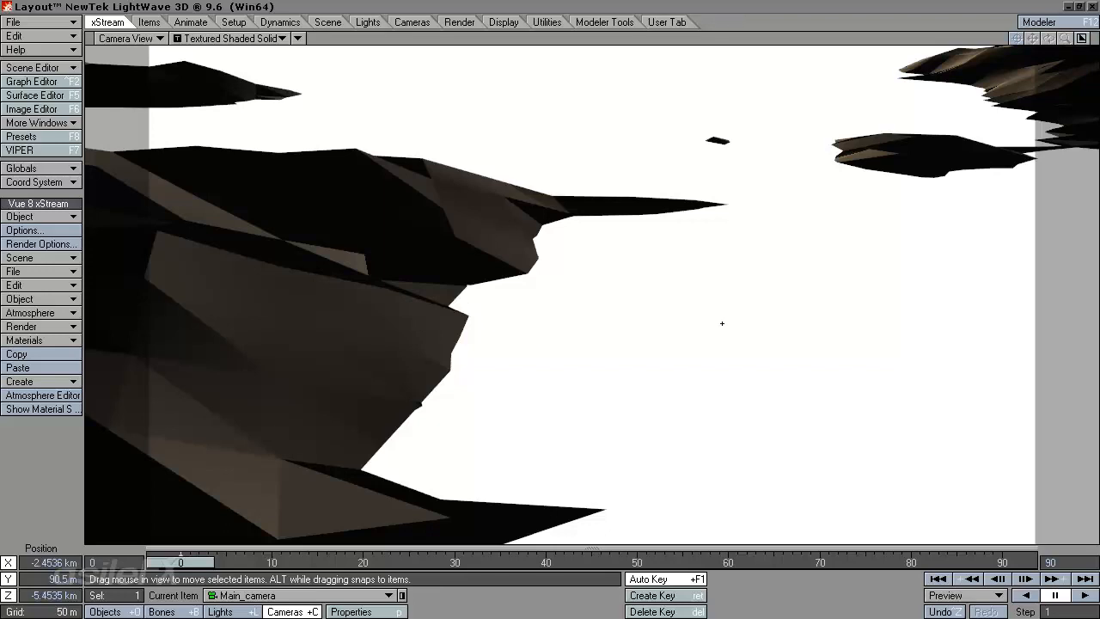
left_click_drag(722, 324, 552, 300)
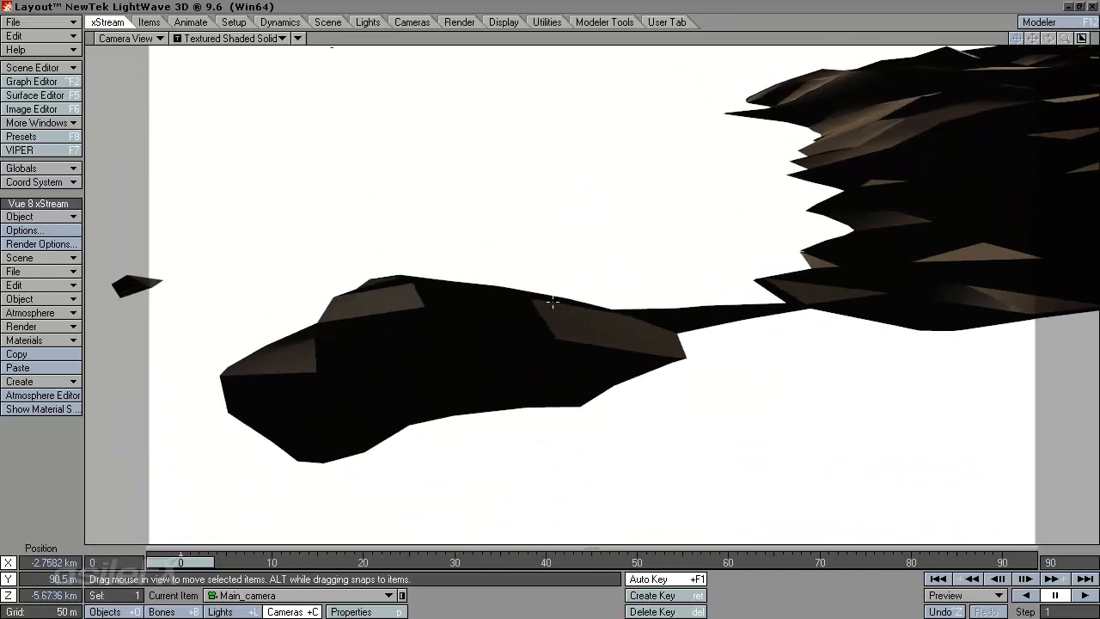
key("F9")
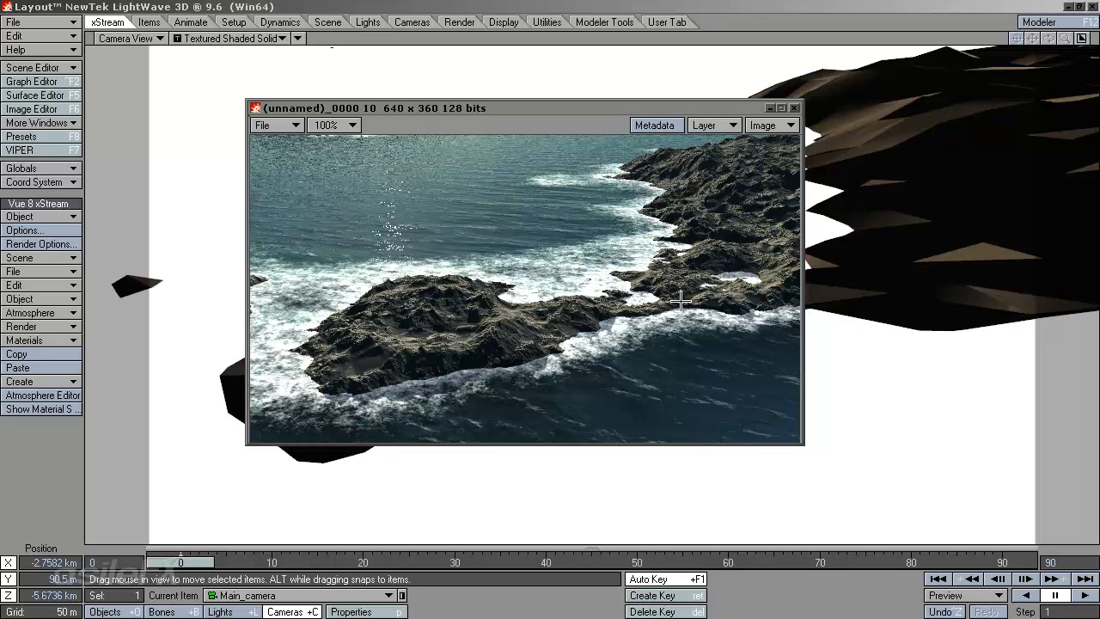
Switch to the 10_Water folder in Windows Explorer and open the depth.bmp example image to examine coastal foam depth.
key("alt+Tab")
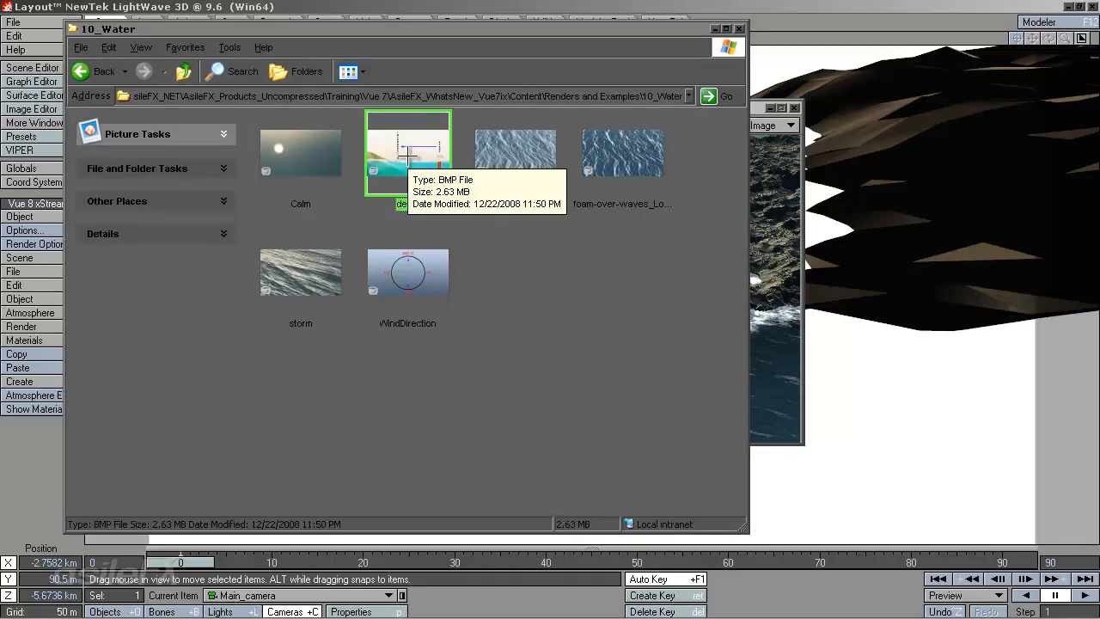
double_click(439, 162)
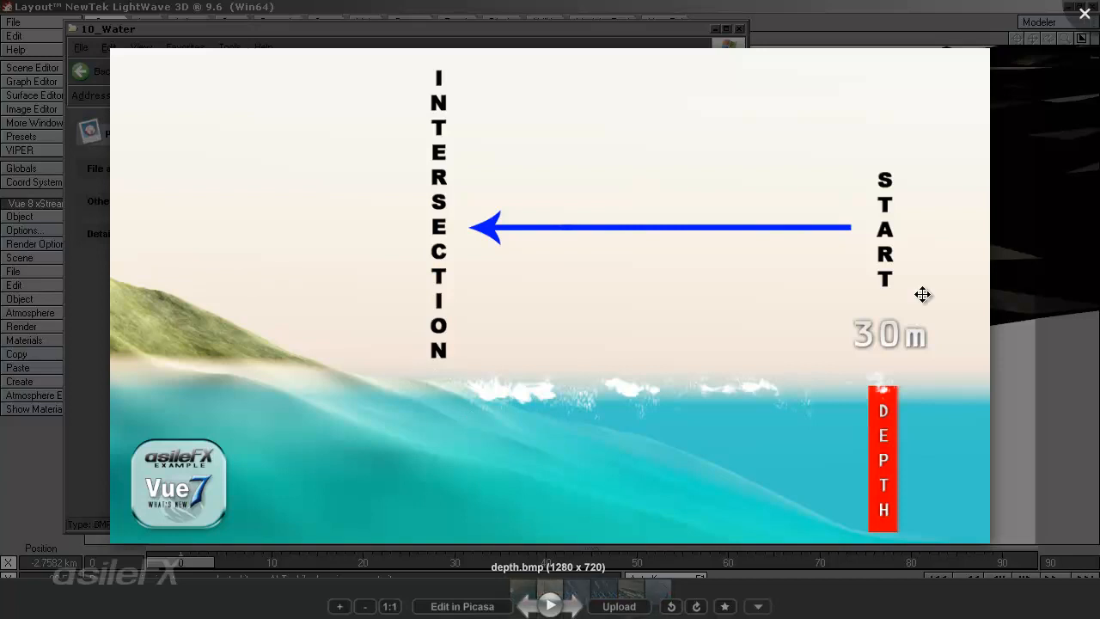
Close the depth image and examine the WindDirection example for how wind angles map to the X and Y axes.
left_click(1085, 13)
double_click(395, 280)
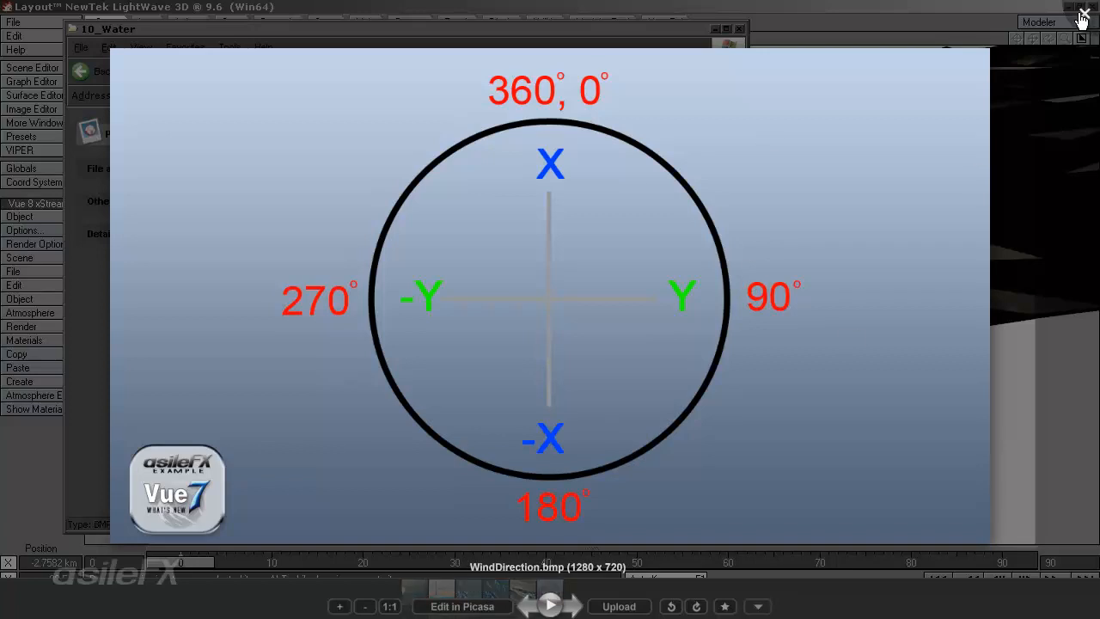
left_click(1083, 19)
left_click(531, 401)
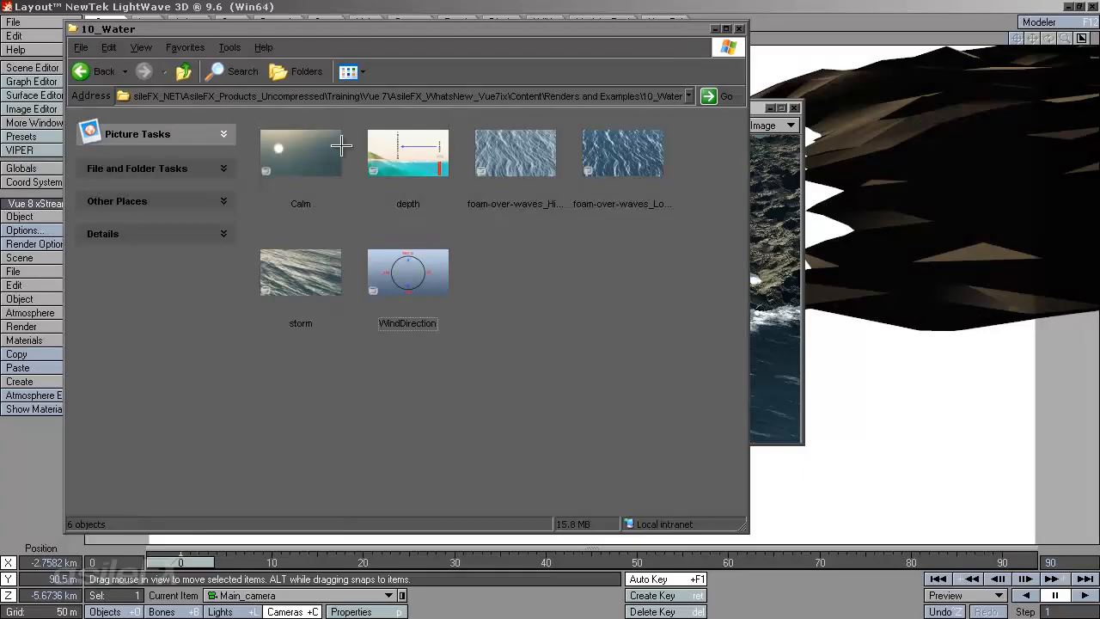
Examine the Calm and storm example images to compare the two extremes of overall wave agitation.
double_click(336, 160)
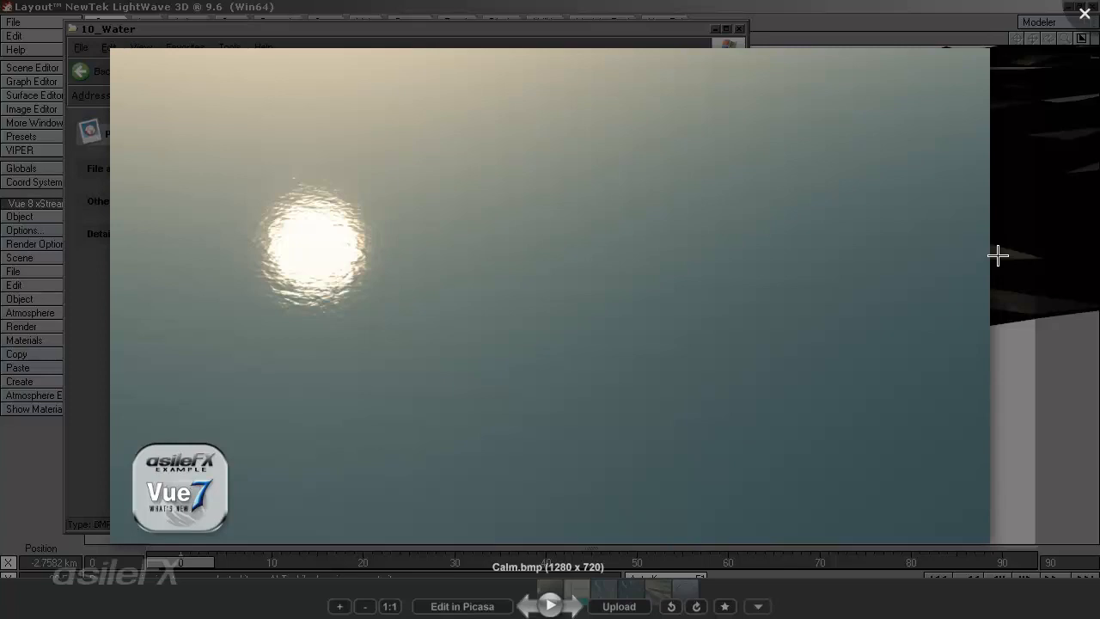
left_click(1076, 17)
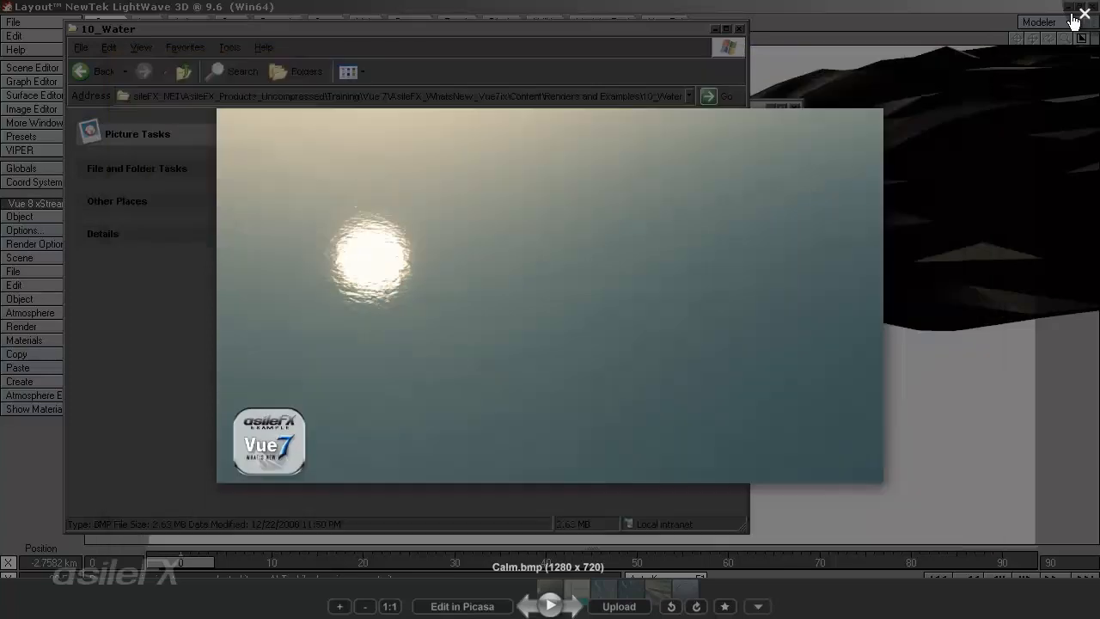
double_click(310, 261)
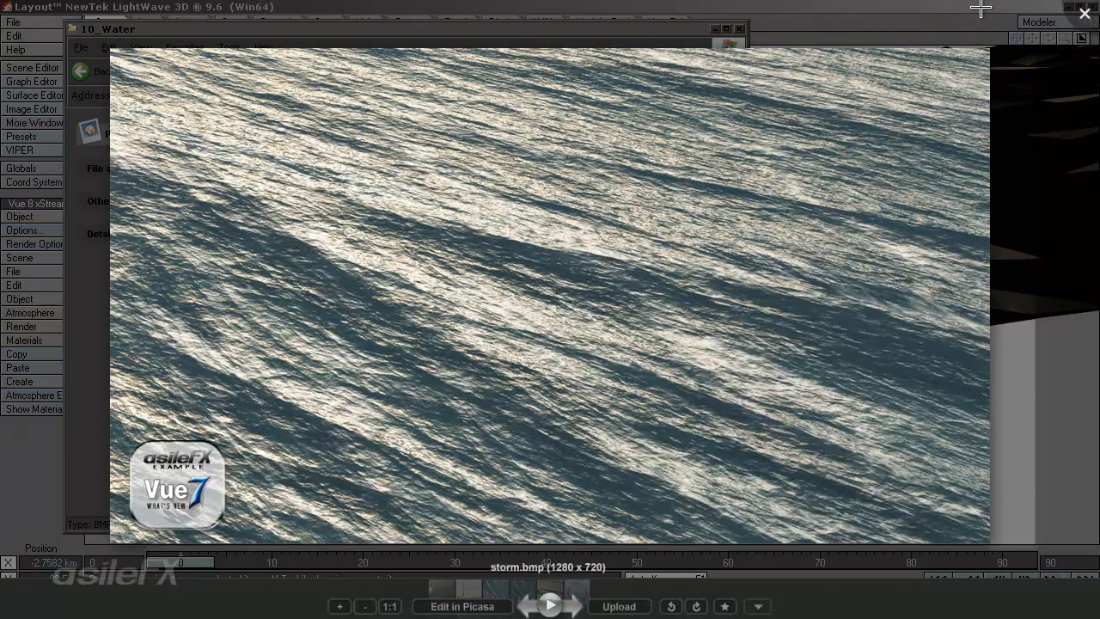
left_click(1081, 15)
Compare the high and low coverage foam-over-waves example images, and clear the folder and render windows from Layout.
double_click(515, 155)
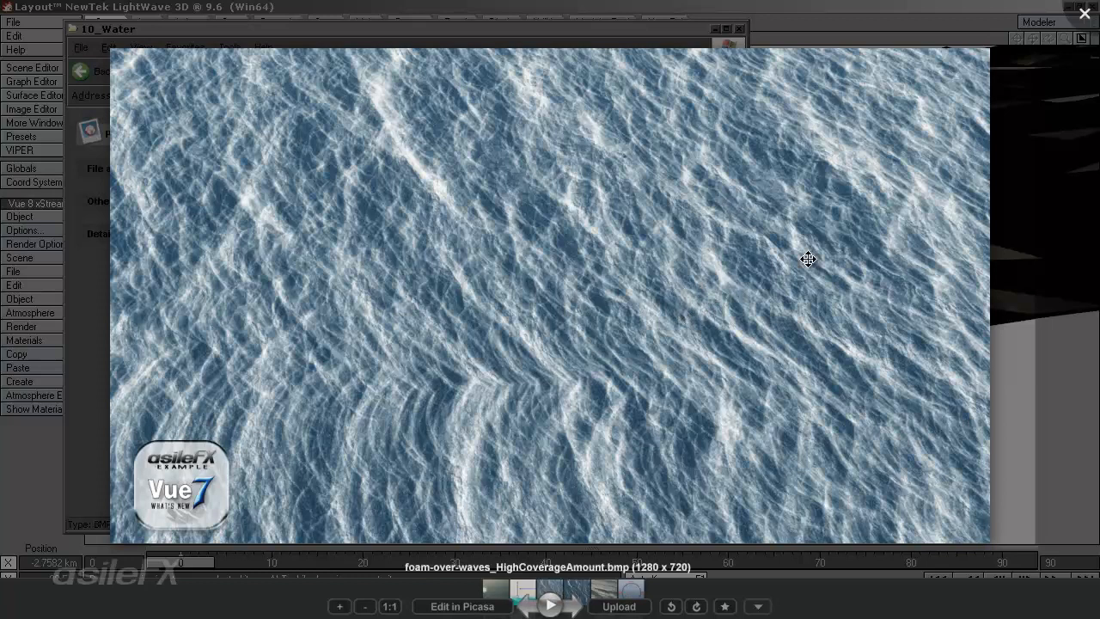
key("Escape")
left_click(608, 148)
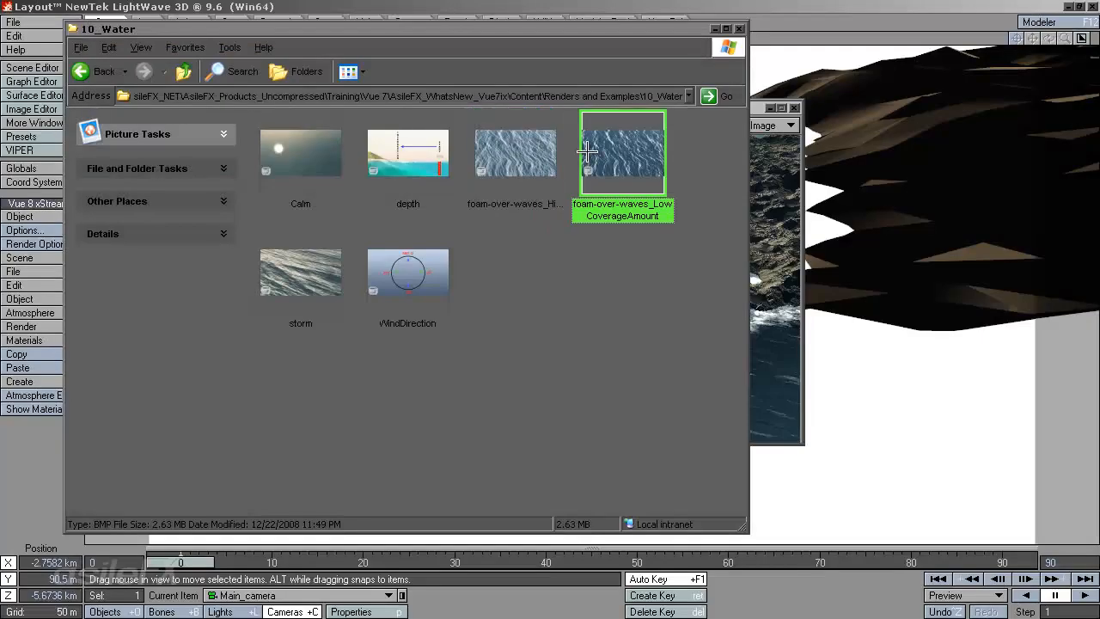
double_click(609, 148)
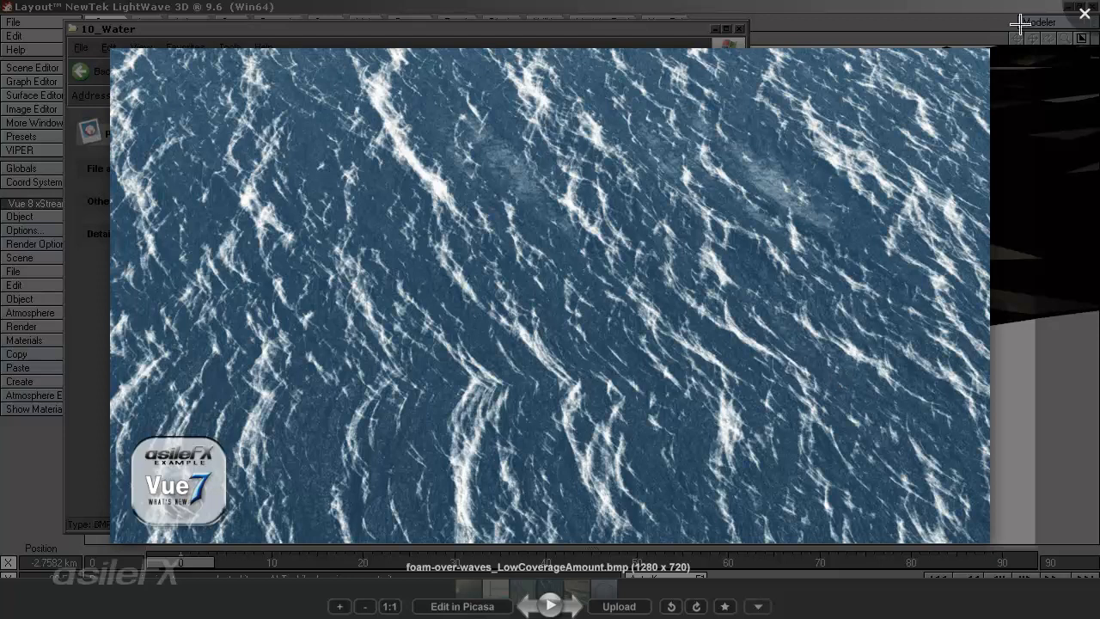
key("Escape")
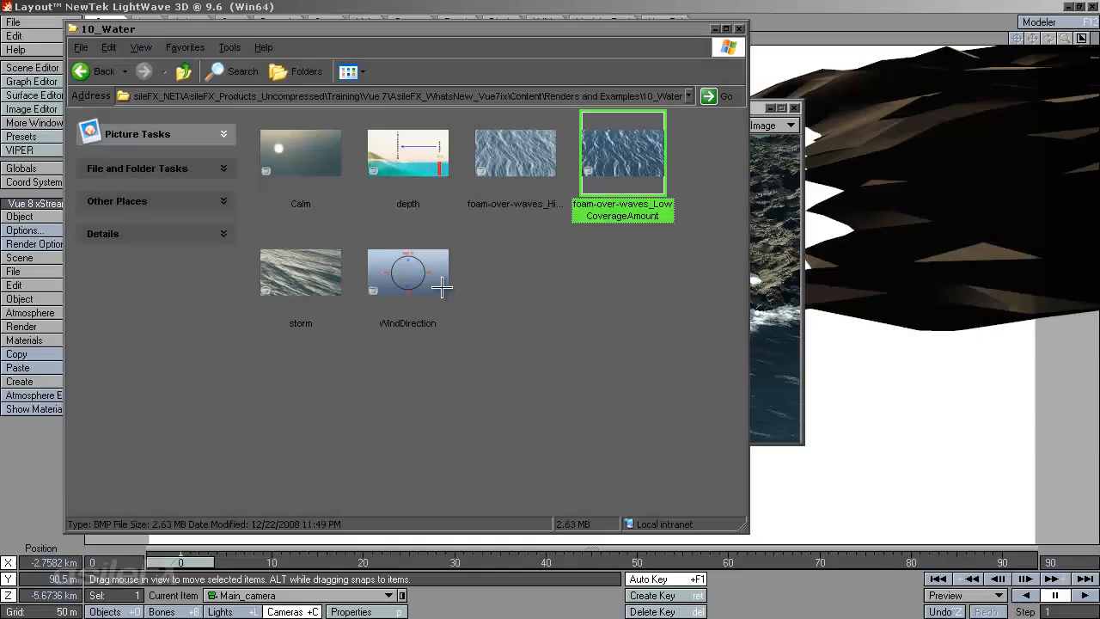
left_click(660, 309)
left_click(714, 29)
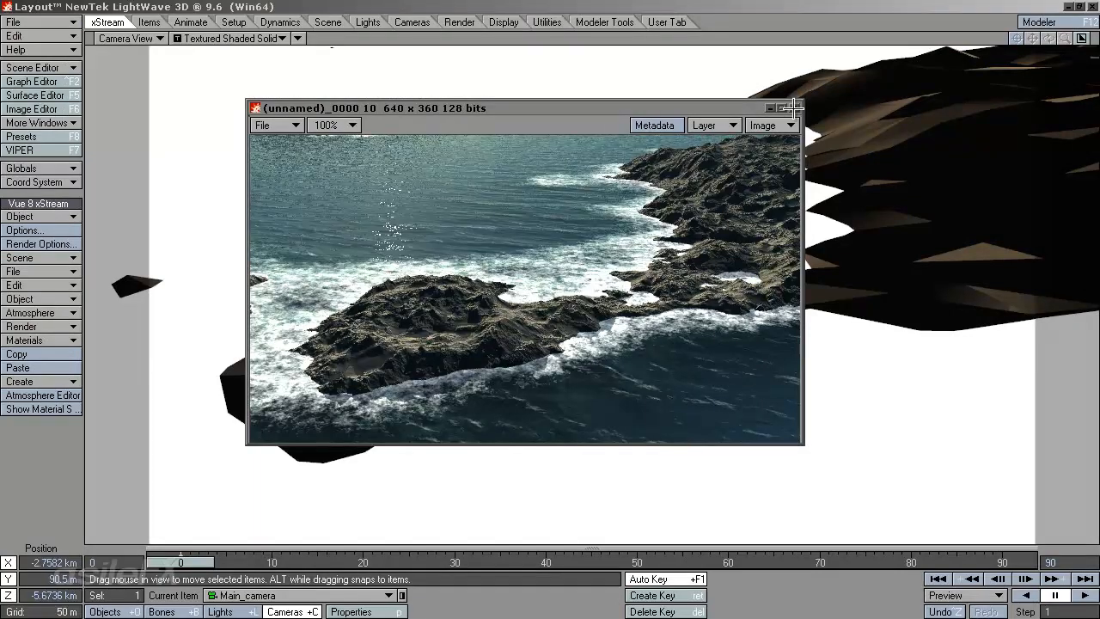
left_click(793, 107)
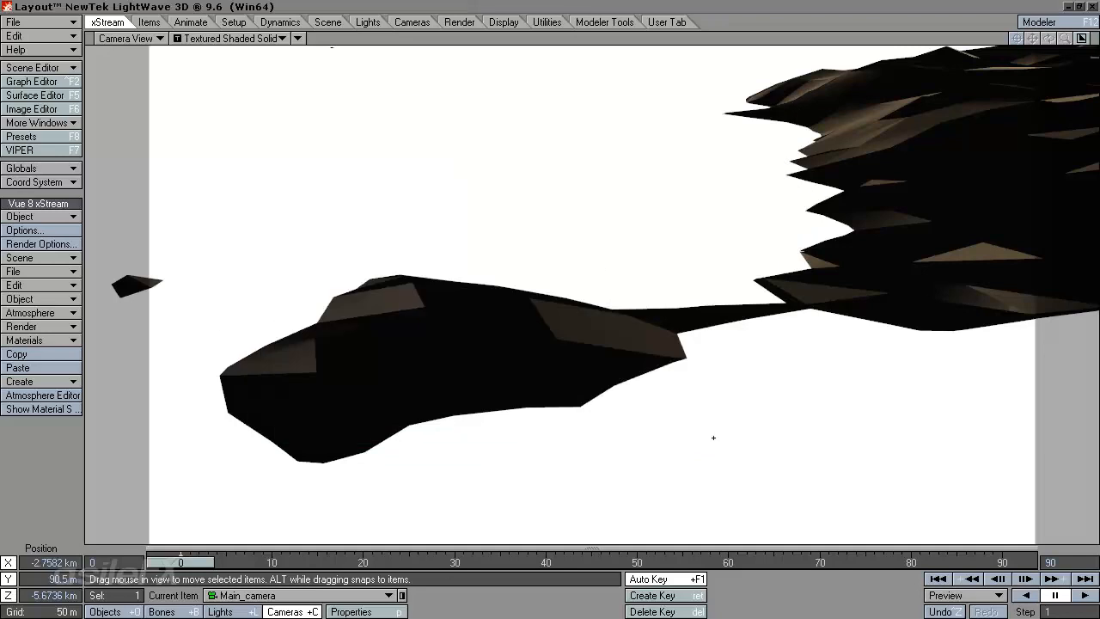
Open the Water Surface Options of Sea_level:Layer2 and enable Displaced water surface.
left_click(105, 611)
left_click(292, 595)
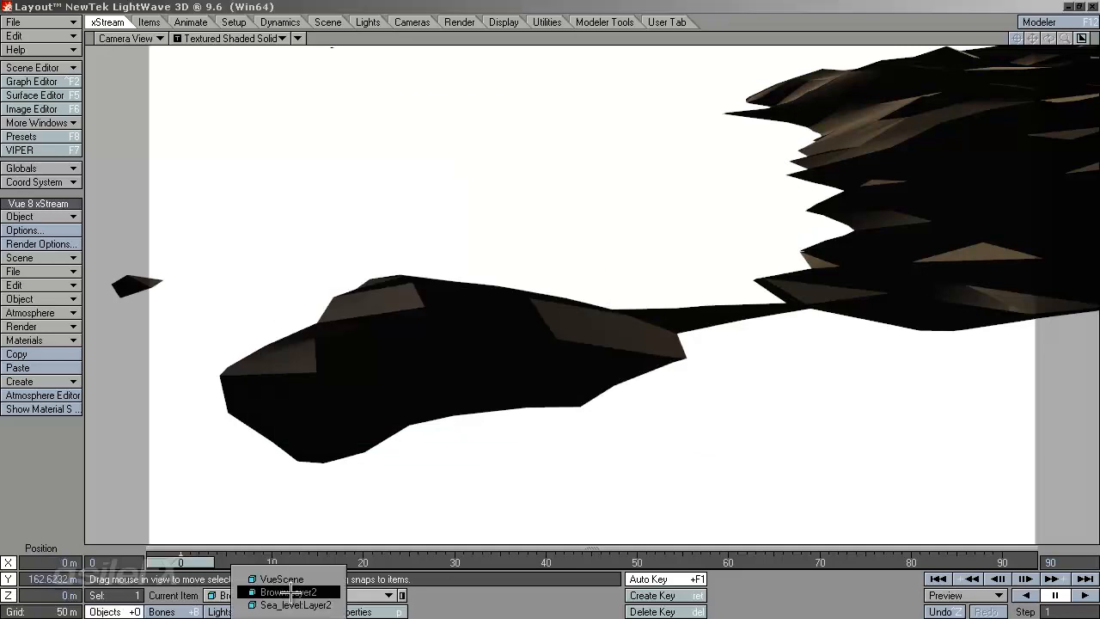
left_click(295, 605)
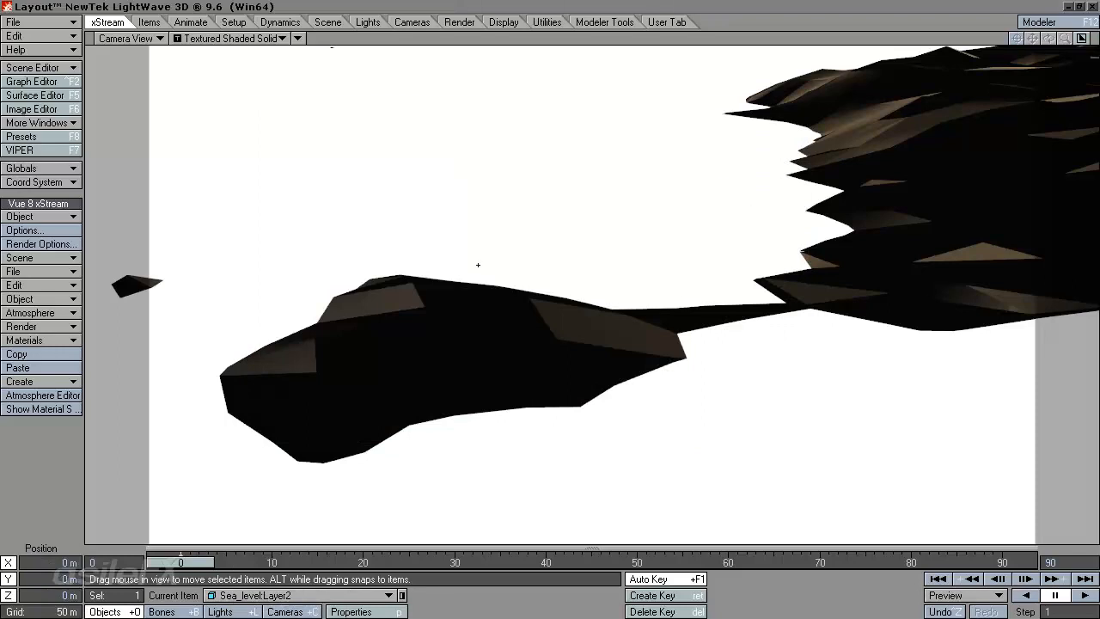
left_click(461, 175, "ctrl+shift")
mouse_move(481, 181)
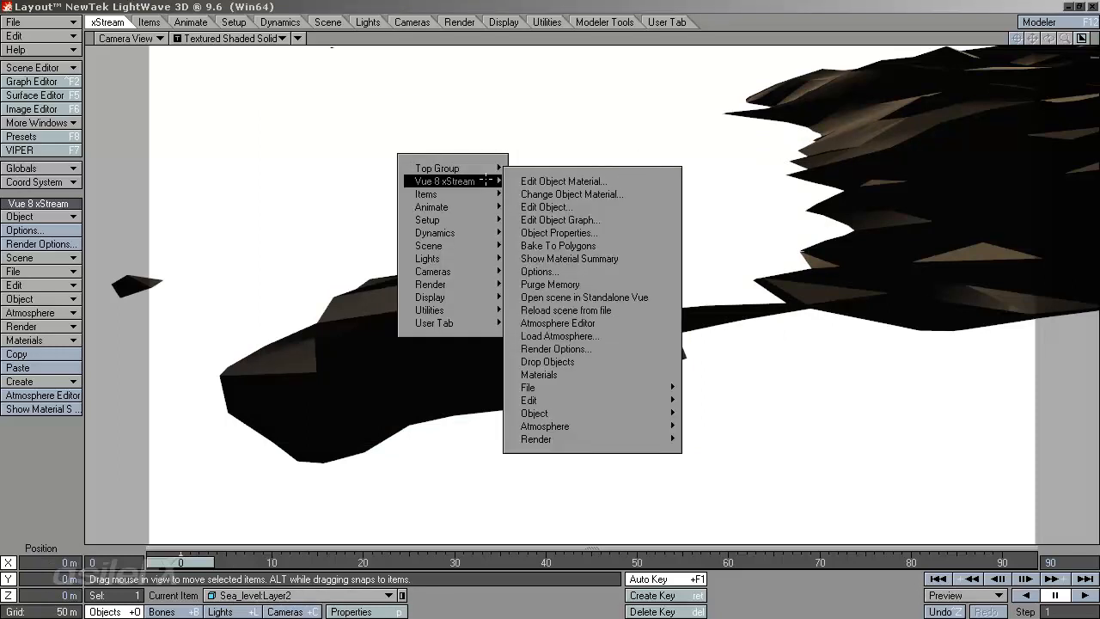
left_click(549, 206)
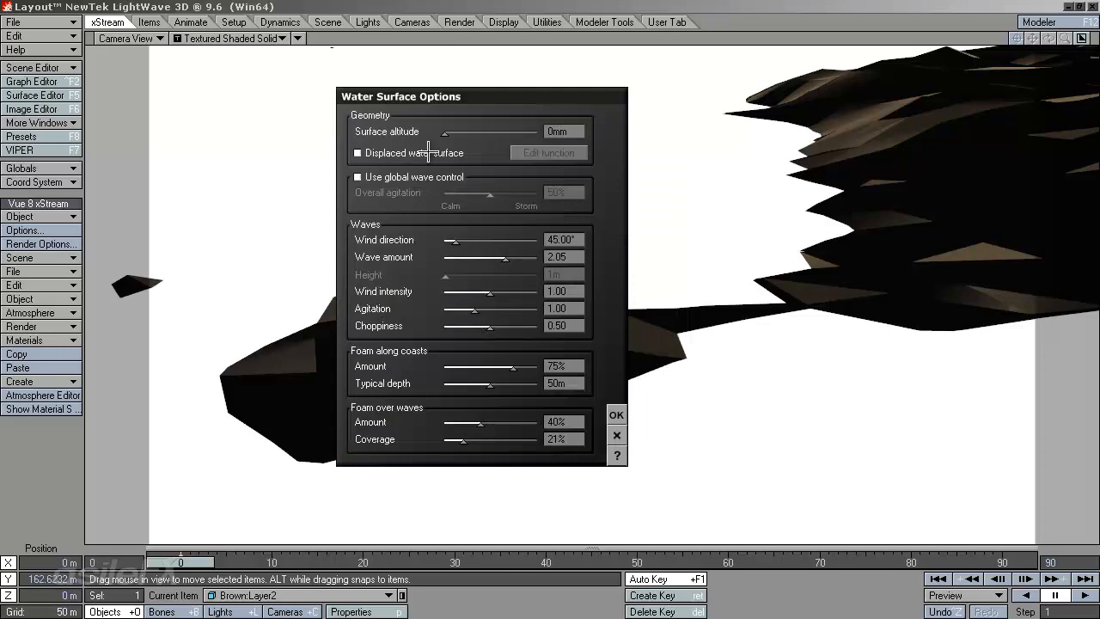
left_click(428, 152)
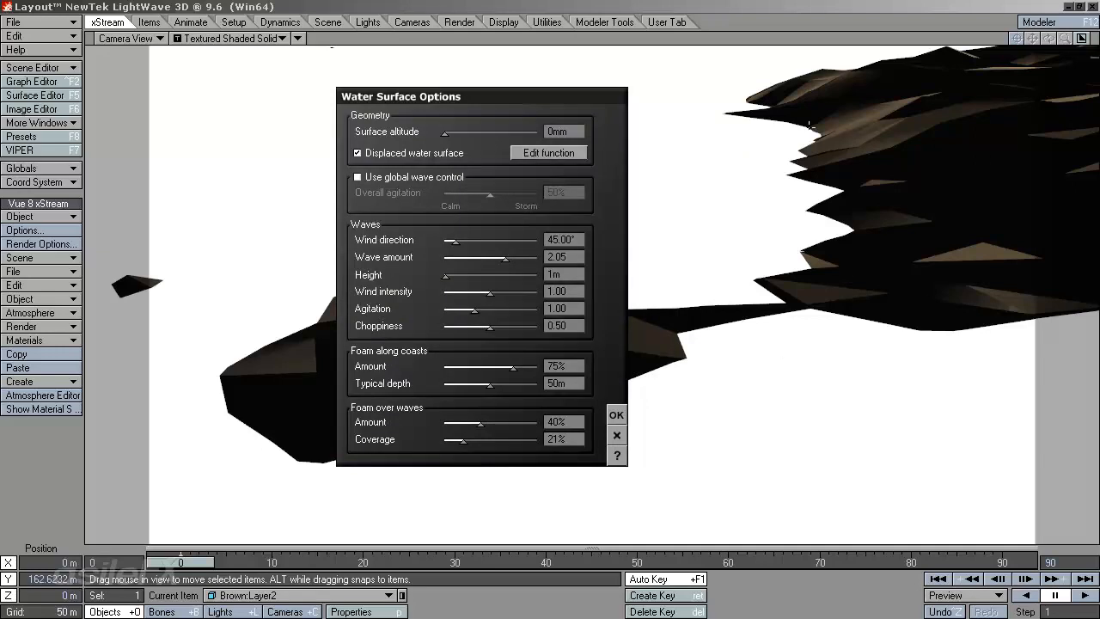
Inspect the Waves node in the water displacement function, and dismiss the water options with displacement turned off.
left_click(559, 155)
left_click(560, 155)
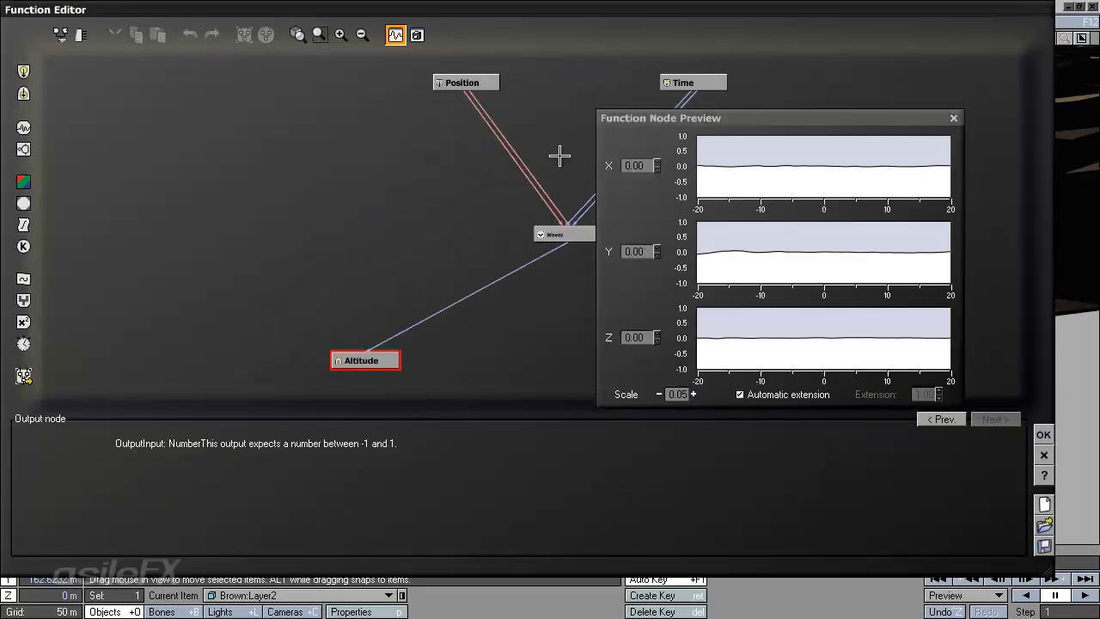
left_click_drag(571, 240, 373, 297)
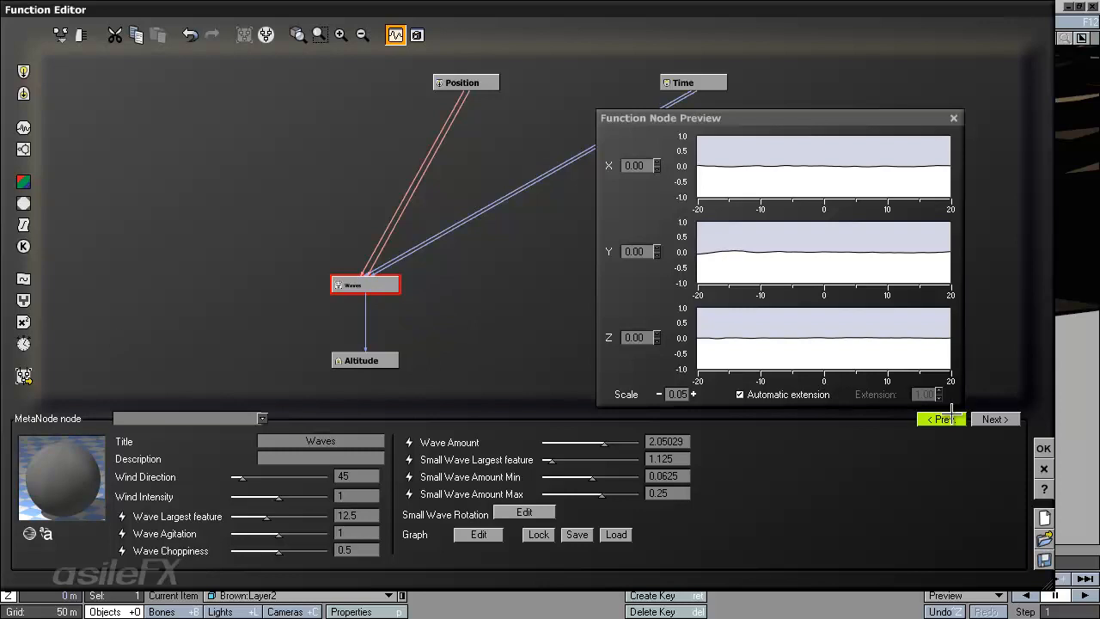
left_click(1044, 447)
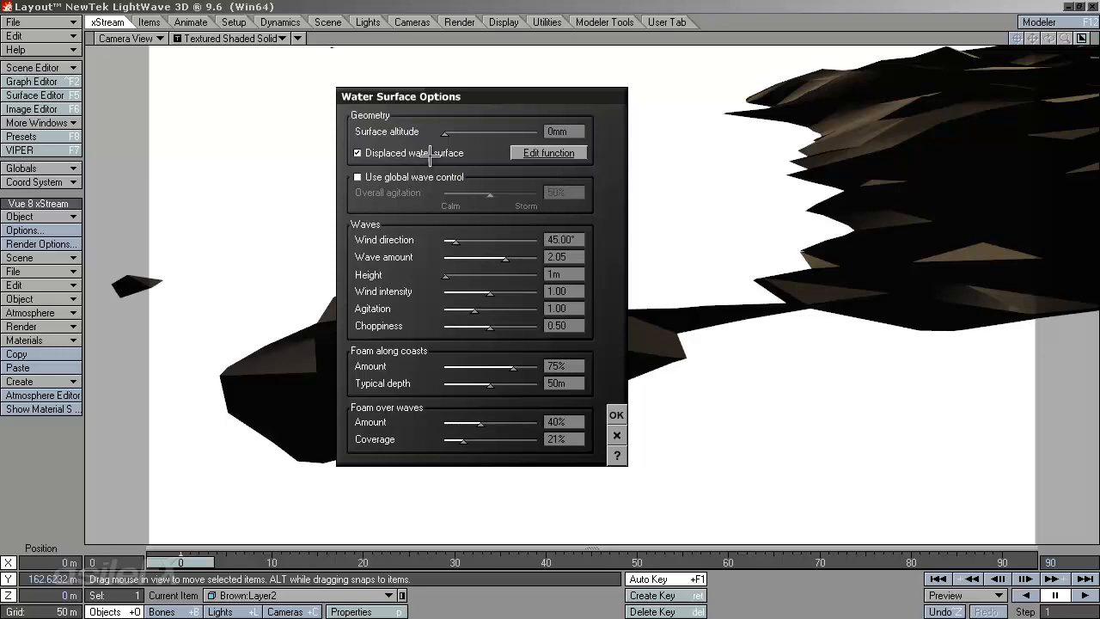
left_click(427, 155)
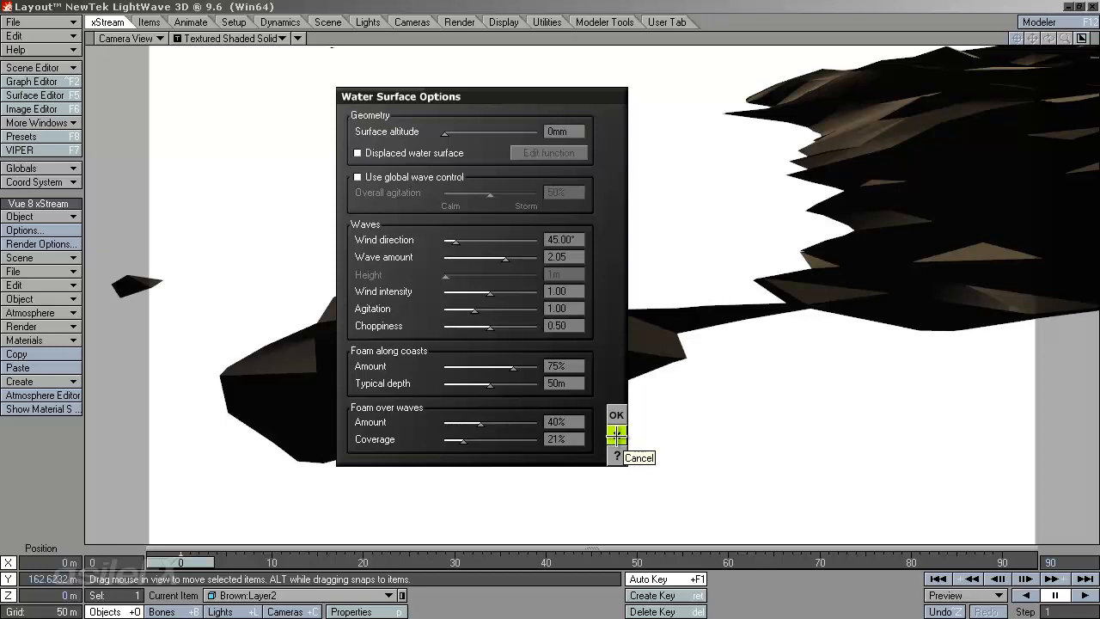
left_click(616, 434)
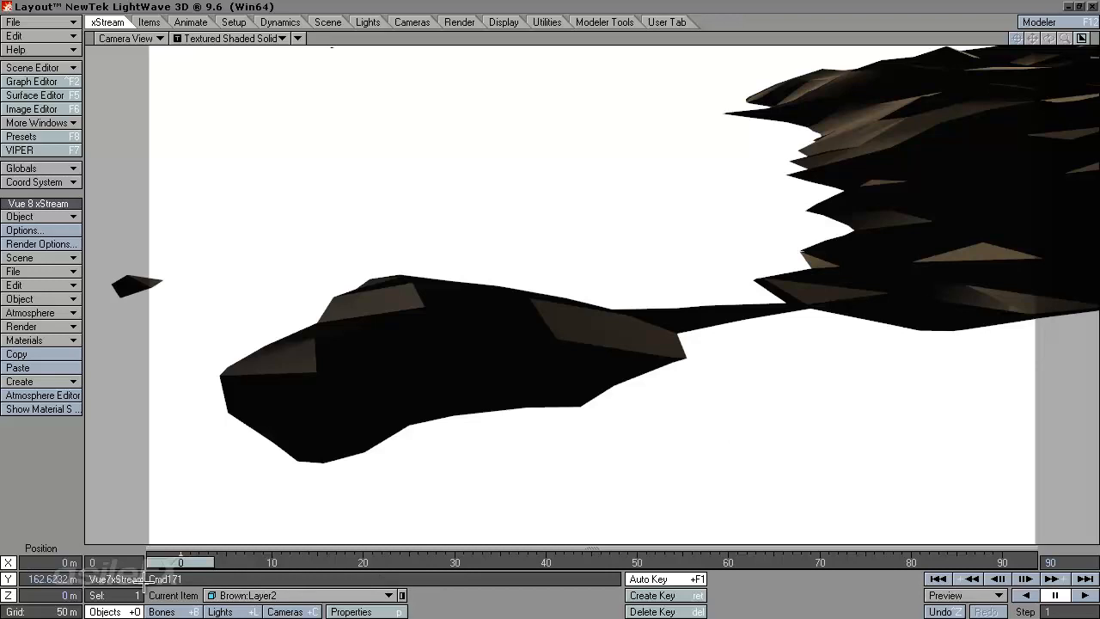
Set the Brown:Layer2 terrain's Y position to 1000 m and show the scene in Perspective view.
left_click(51, 578)
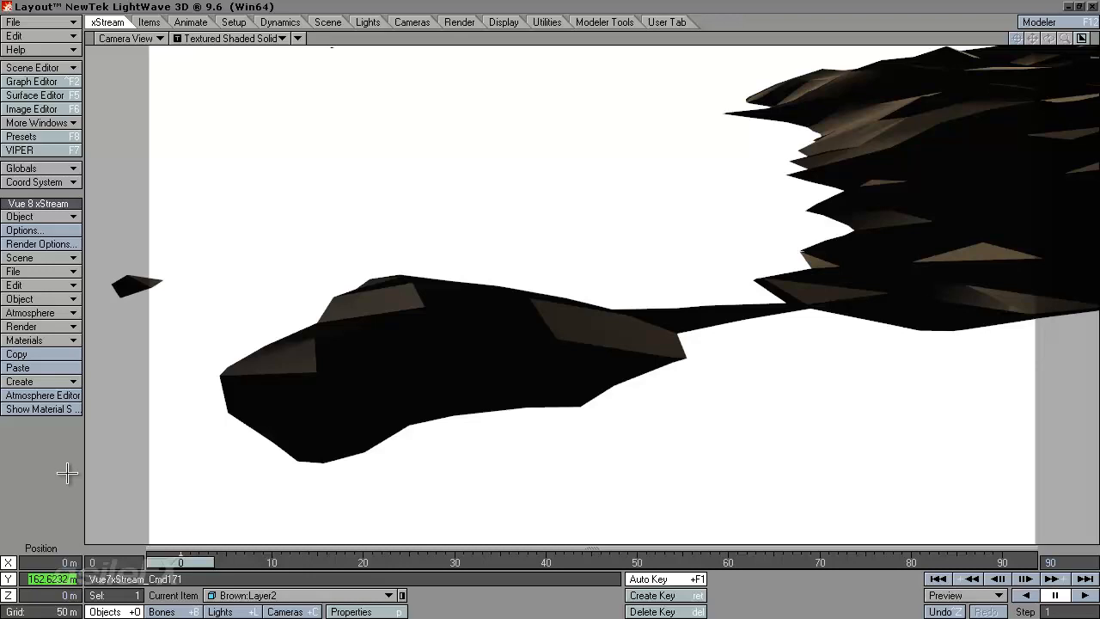
type("1000")
key("Tab")
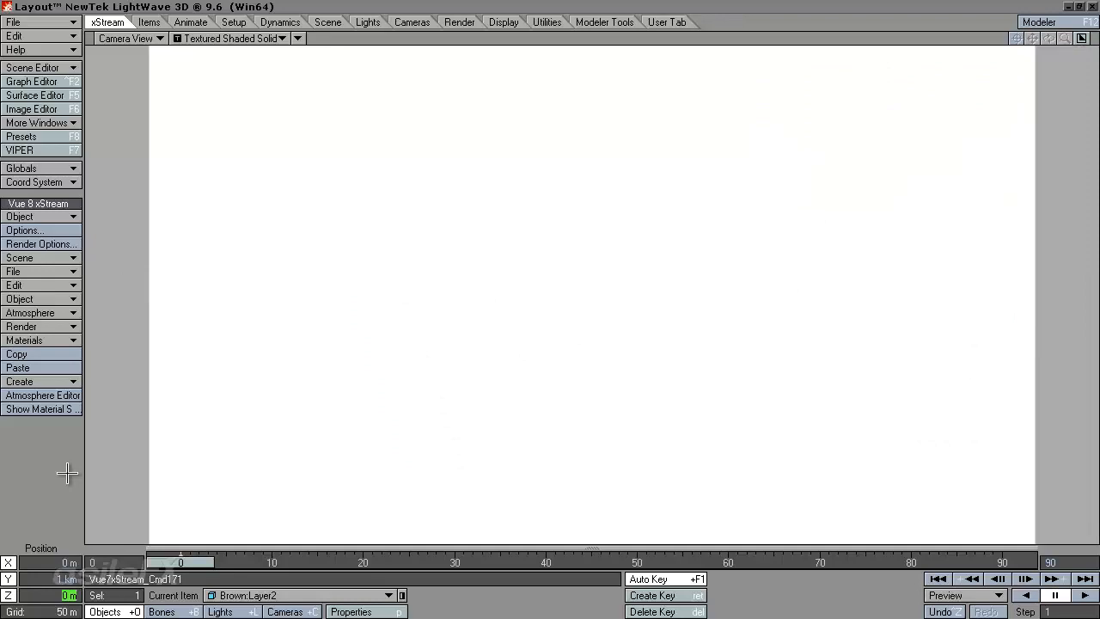
left_click(138, 39)
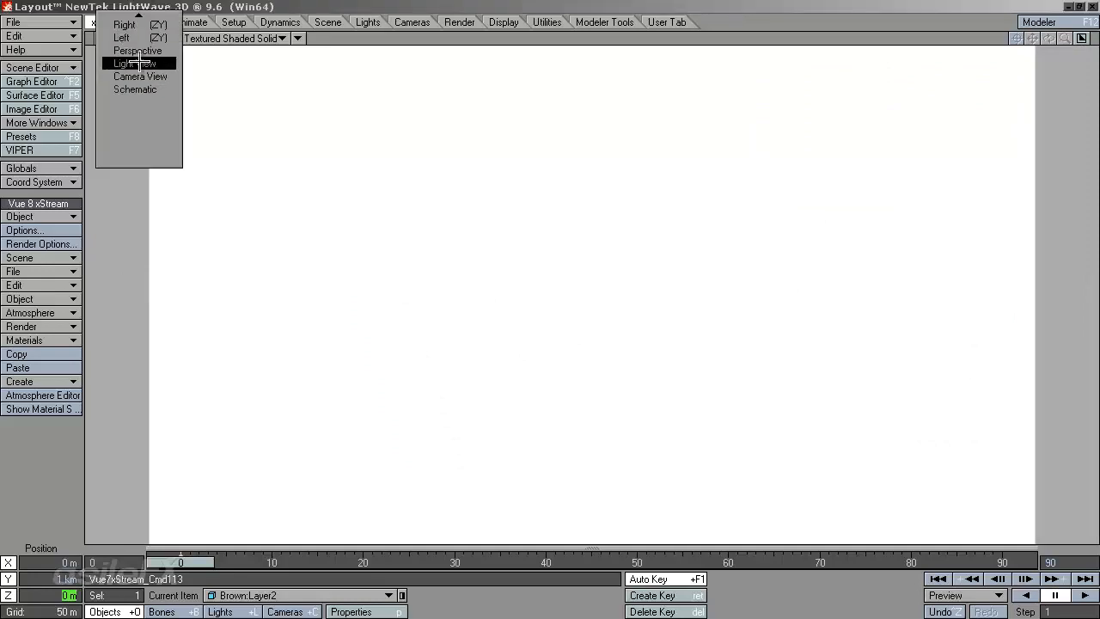
left_click(137, 50)
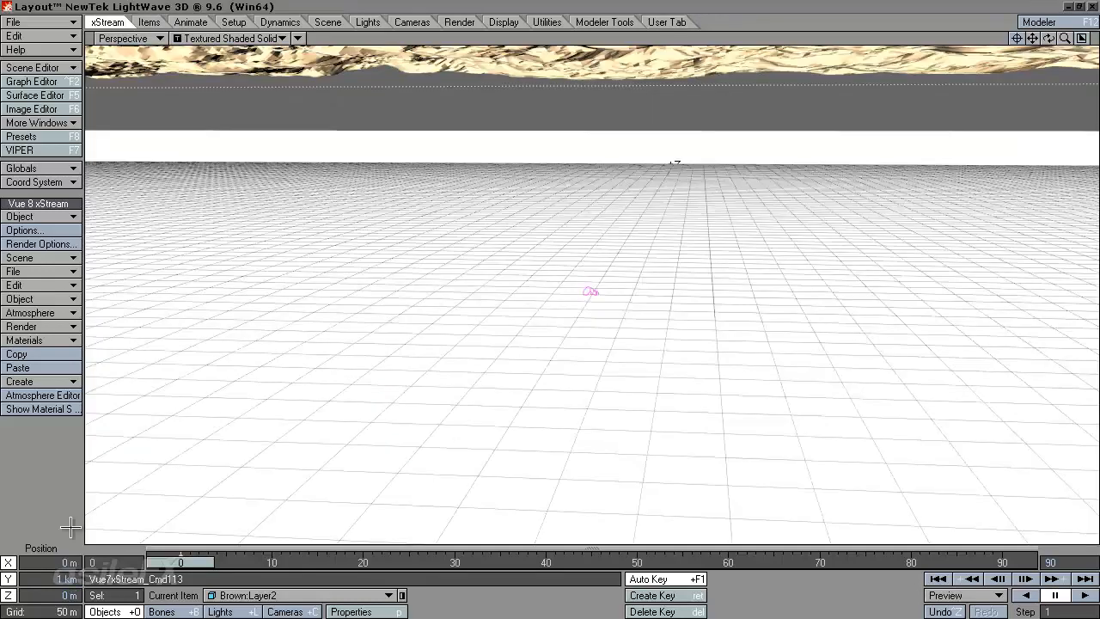
Try Y positions of 50 m and 500 m for the Brown:Layer2 terrain.
left_click(67, 578)
type("50")
key("Tab")
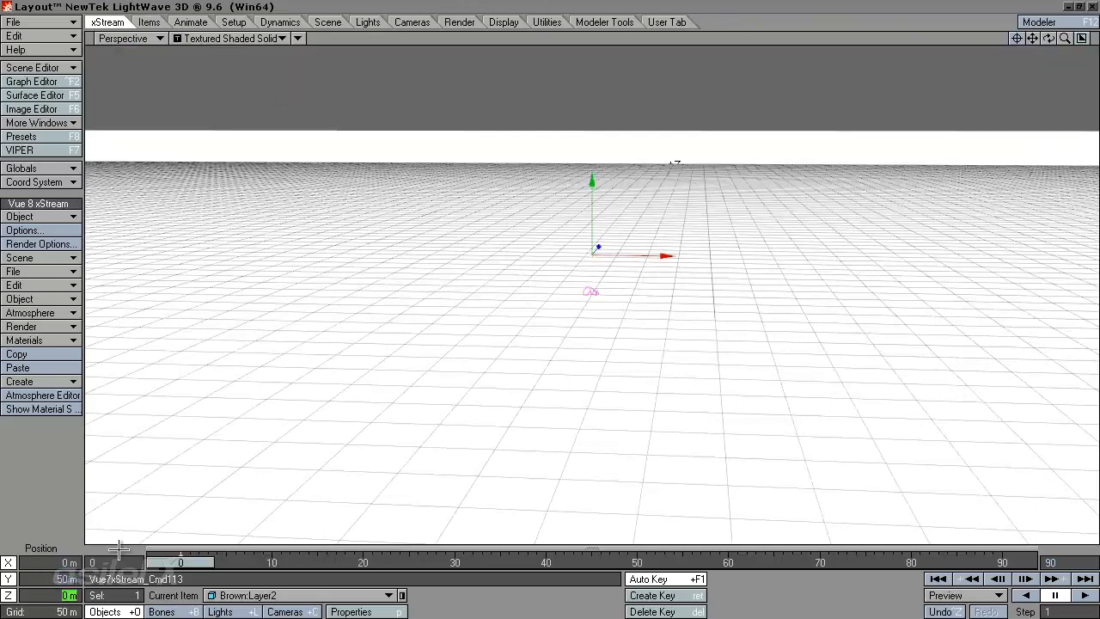
left_click(27, 578)
type("500")
key("Tab")
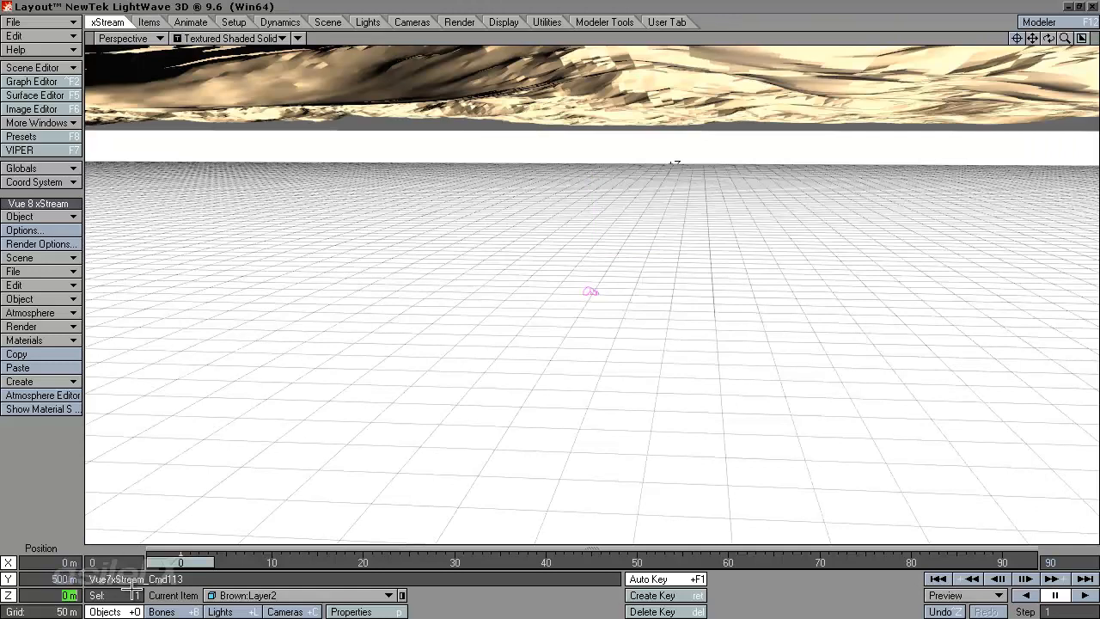
Set the Brown:Layer2 terrain's Y position to 125 m and raise it further to about 242 m.
left_click(53, 583)
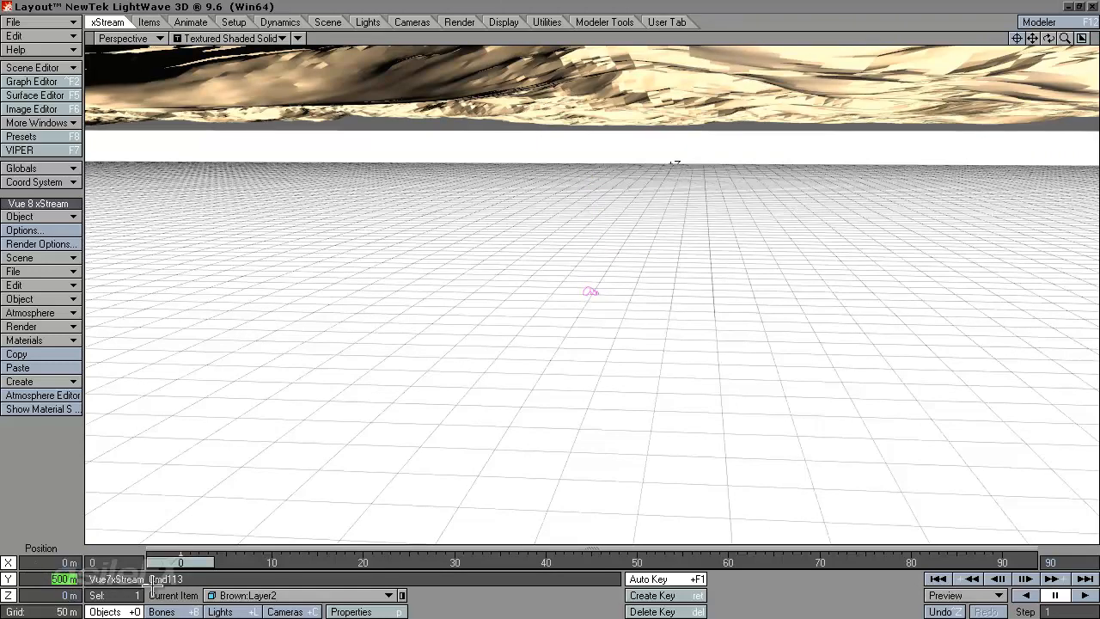
type("125m")
key("Tab")
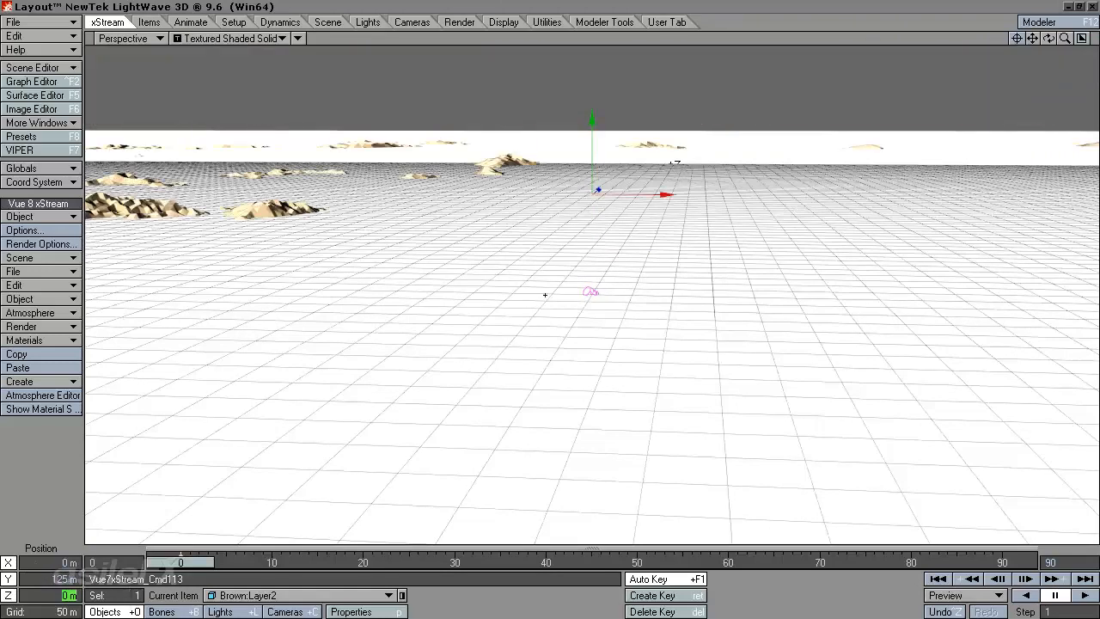
left_click_drag(592, 117, 592, 99)
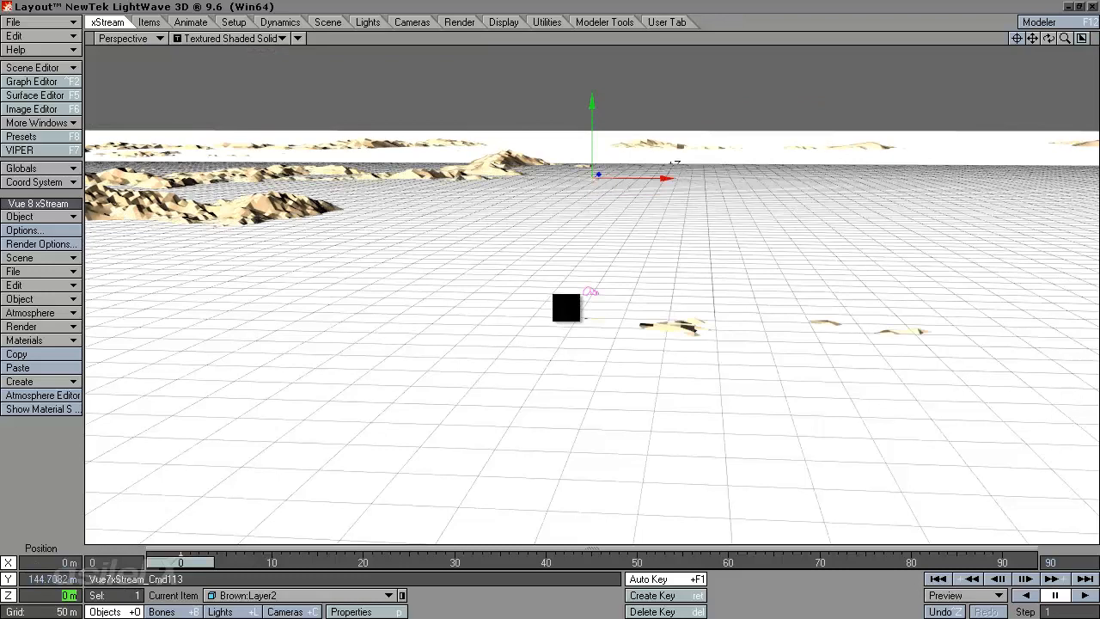
left_click_drag(566, 307, 563, 313)
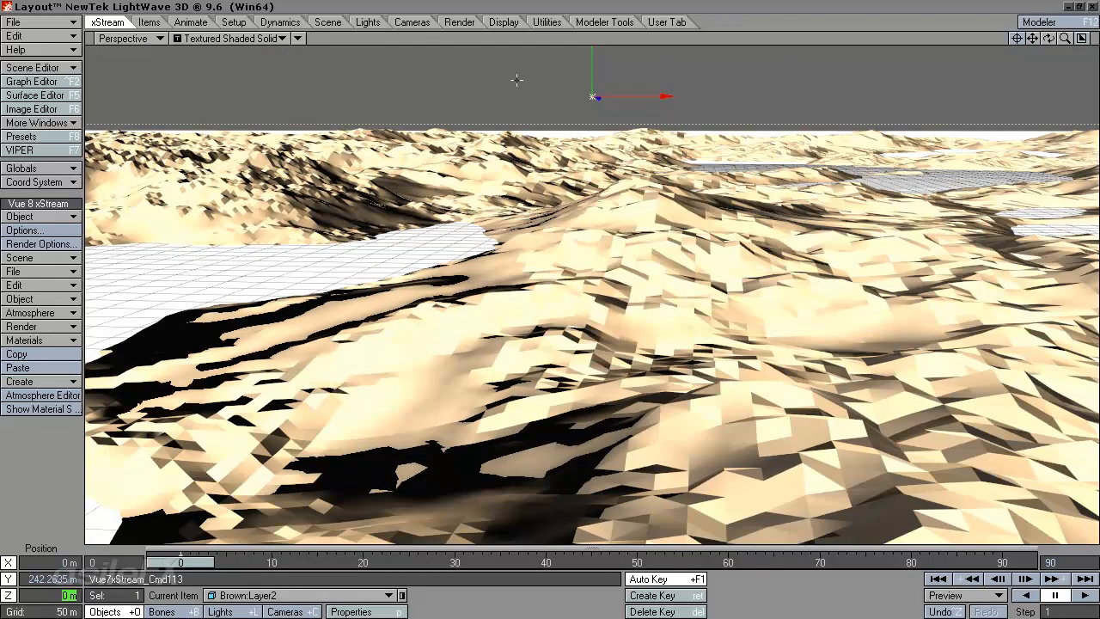
Return to Camera View and move the main camera above the terrain to about X -2.68 km, Y 433.5 m, Z -5.39 km.
left_click(123, 38)
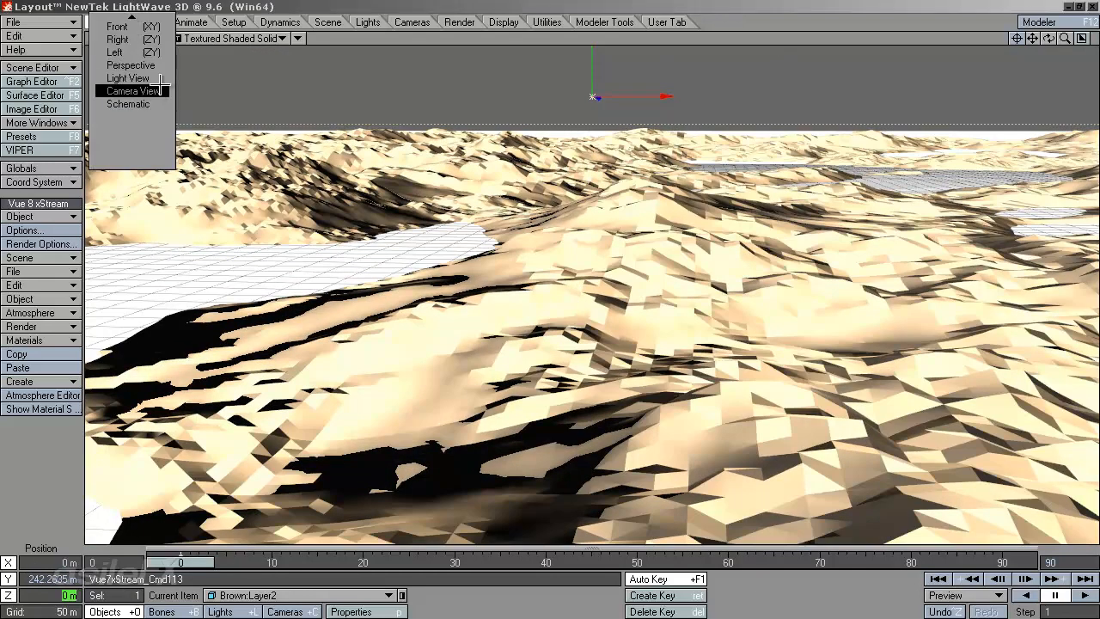
left_click(128, 91)
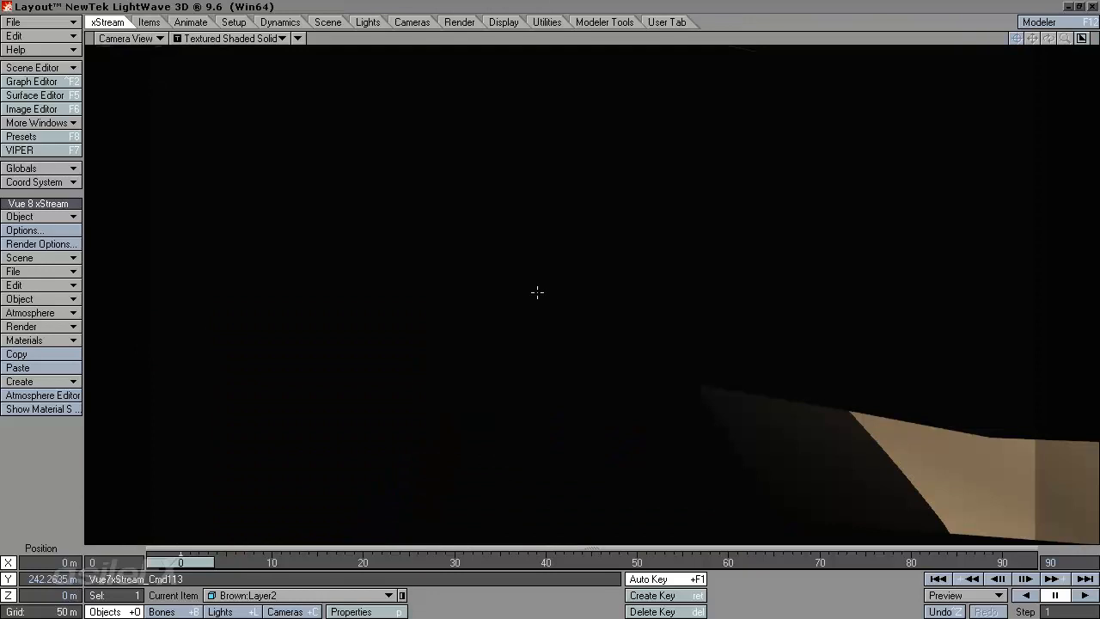
key("shift+c")
right_click_drag(490, 287, 491, 206)
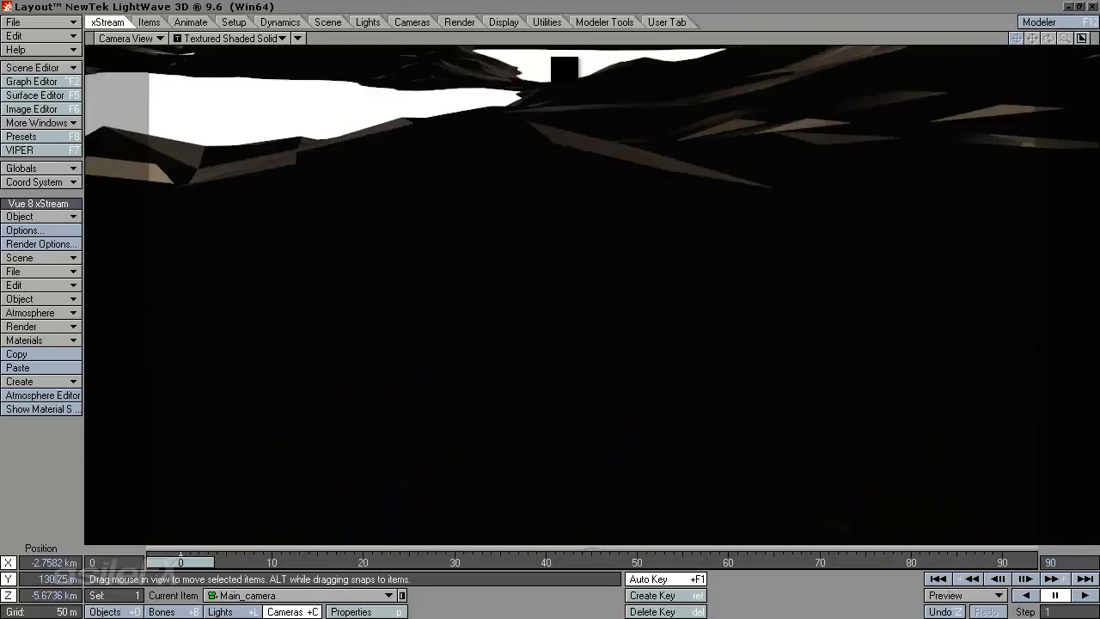
right_click_drag(550, 490, 536, 287)
left_click_drag(566, 376, 621, 159)
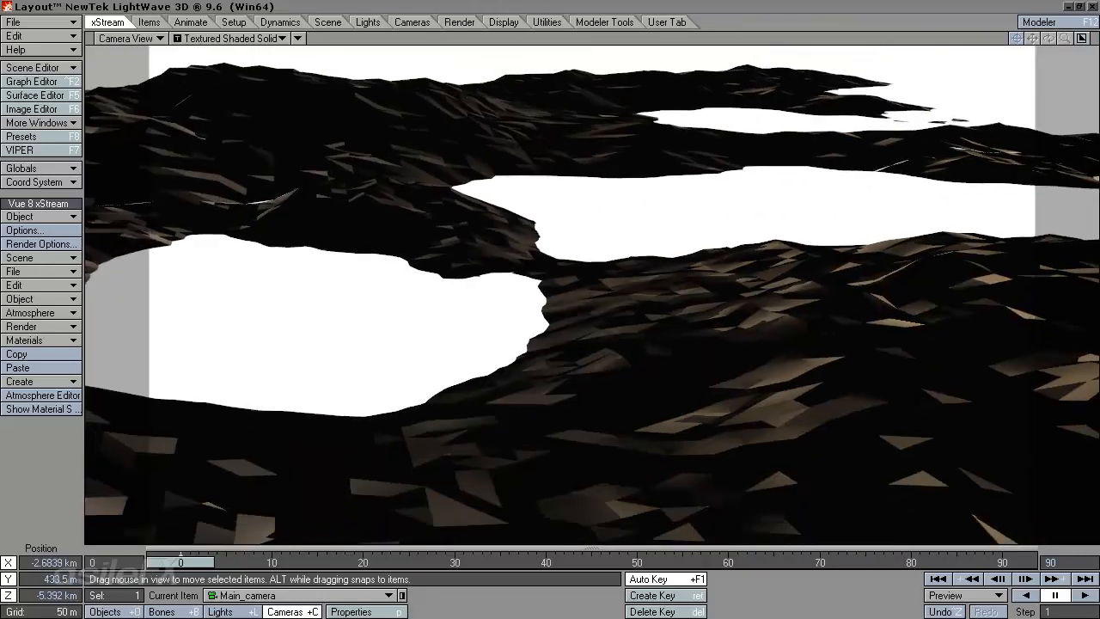
Move the main camera forward and up to about X 244.3 m, Y 944.5 m, Z -1.47 km above the terrain.
left_click_drag(550, 333, 701, 141)
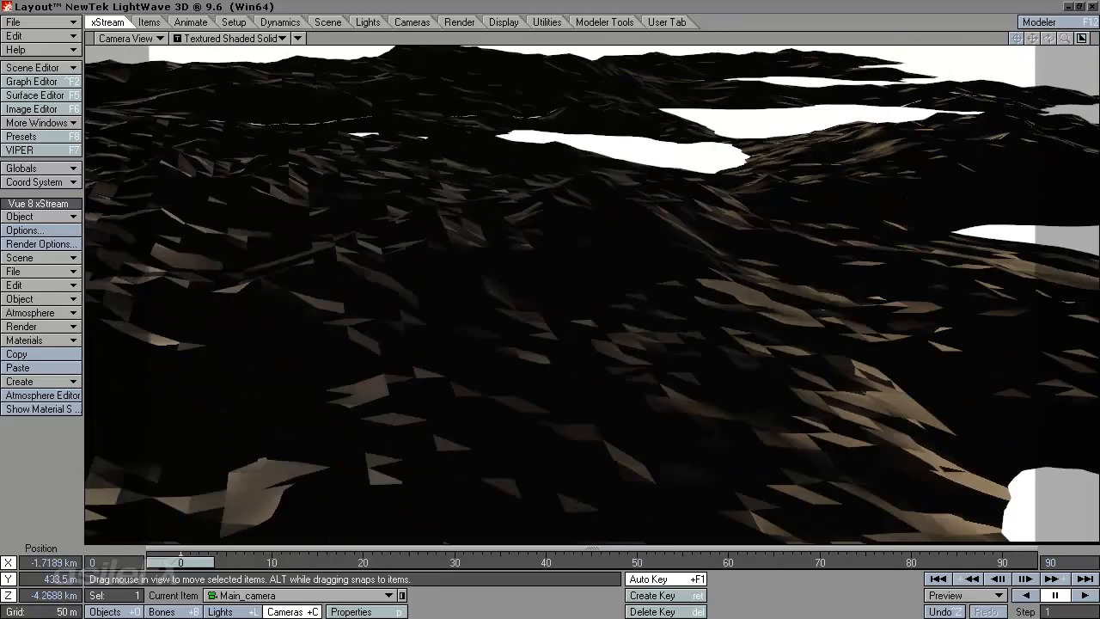
left_click_drag(507, 394, 565, 280)
right_click_drag(557, 340, 538, 289)
left_click_drag(540, 367, 564, 326)
right_click_drag(552, 237, 551, 245)
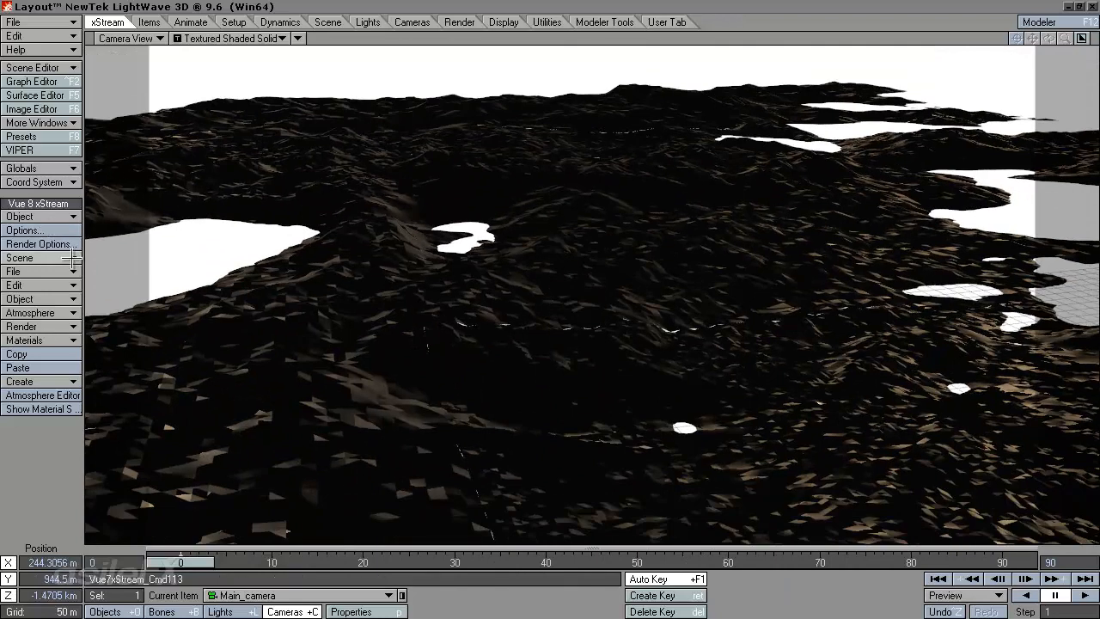
Add the Sea:Layer2 sea plane to the Vue scene.
left_click(34, 258)
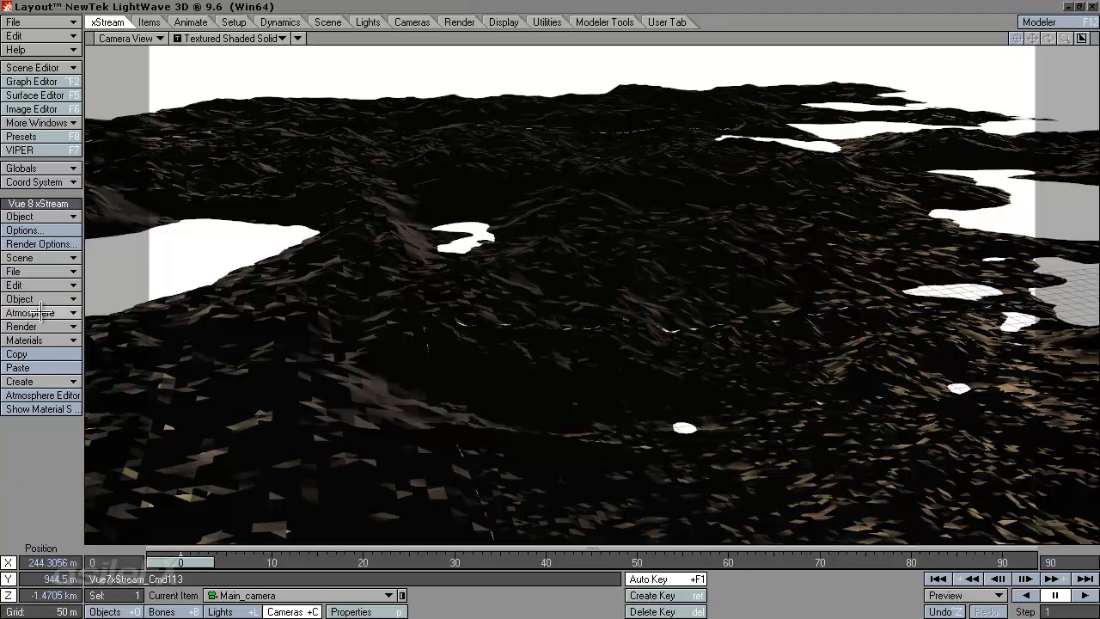
left_click(34, 258)
left_click(52, 324)
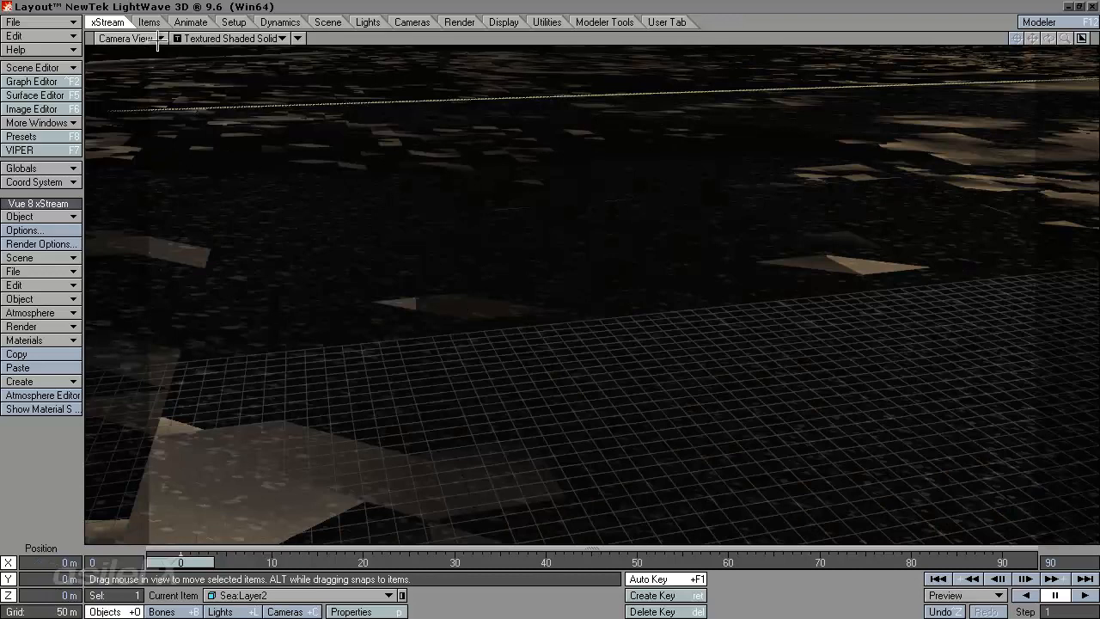
Check the sea and terrain in Perspective view, and return to Camera View.
left_click(129, 38)
left_click(139, 91)
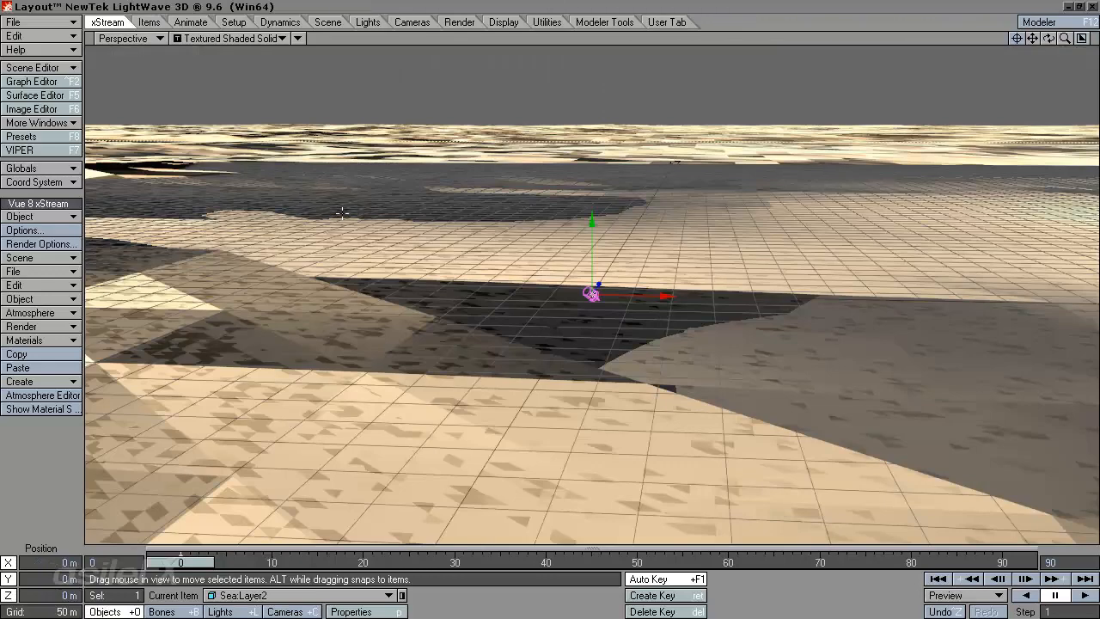
left_click(129, 38)
left_click(138, 100)
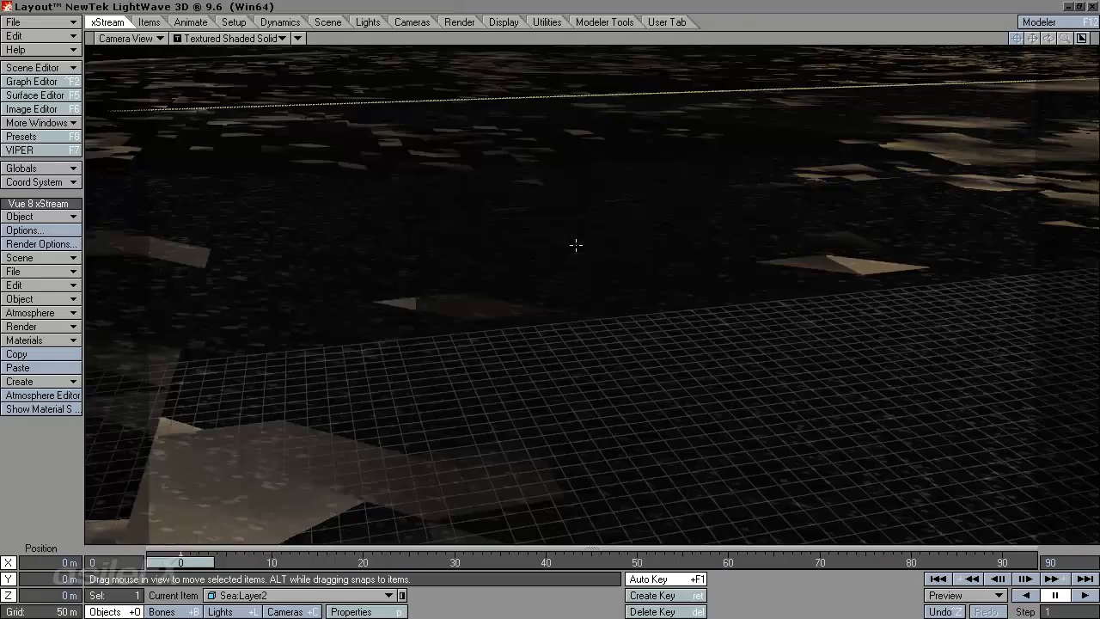
Select the Brown:Layer2 terrain and look through the Load/Add object commands and the Vue 8 xStream command group.
left_click(293, 596)
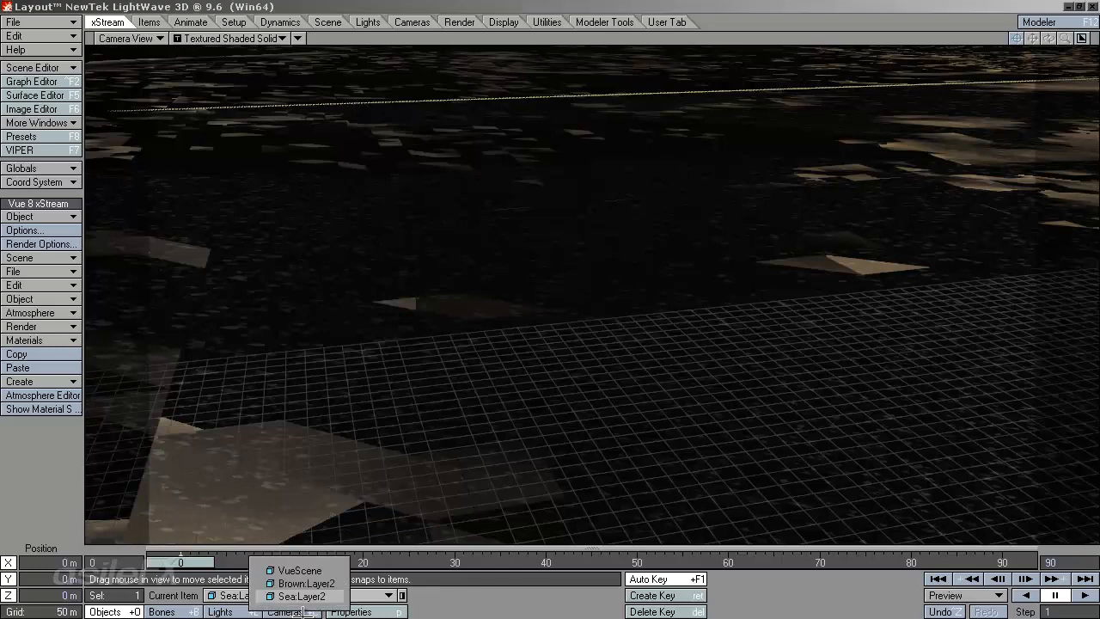
left_click(306, 583)
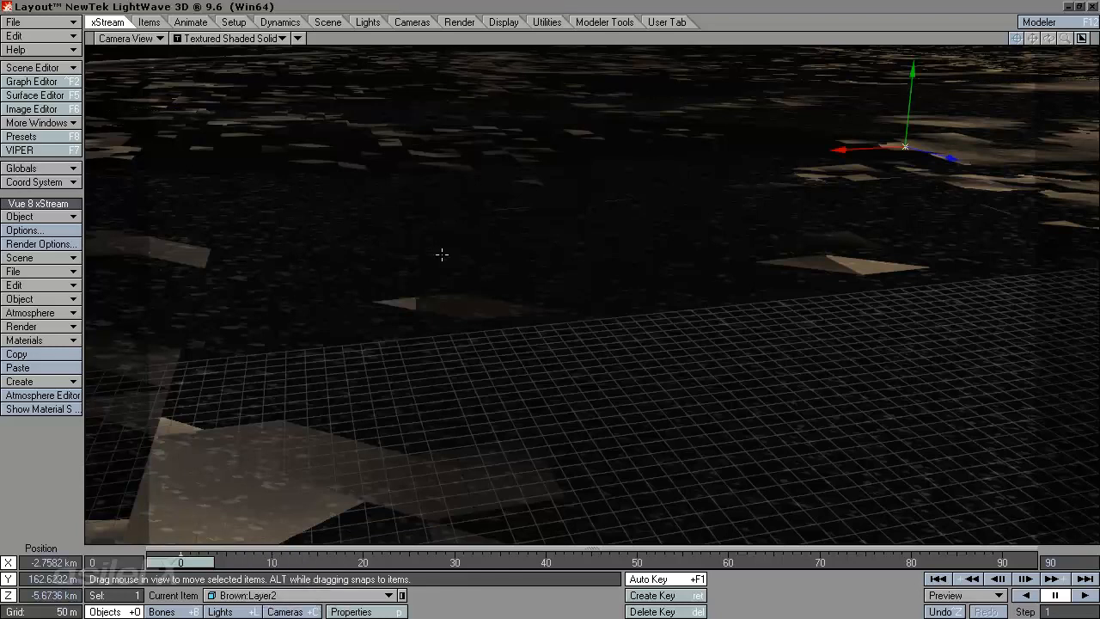
left_click(705, 114, "ctrl+shift")
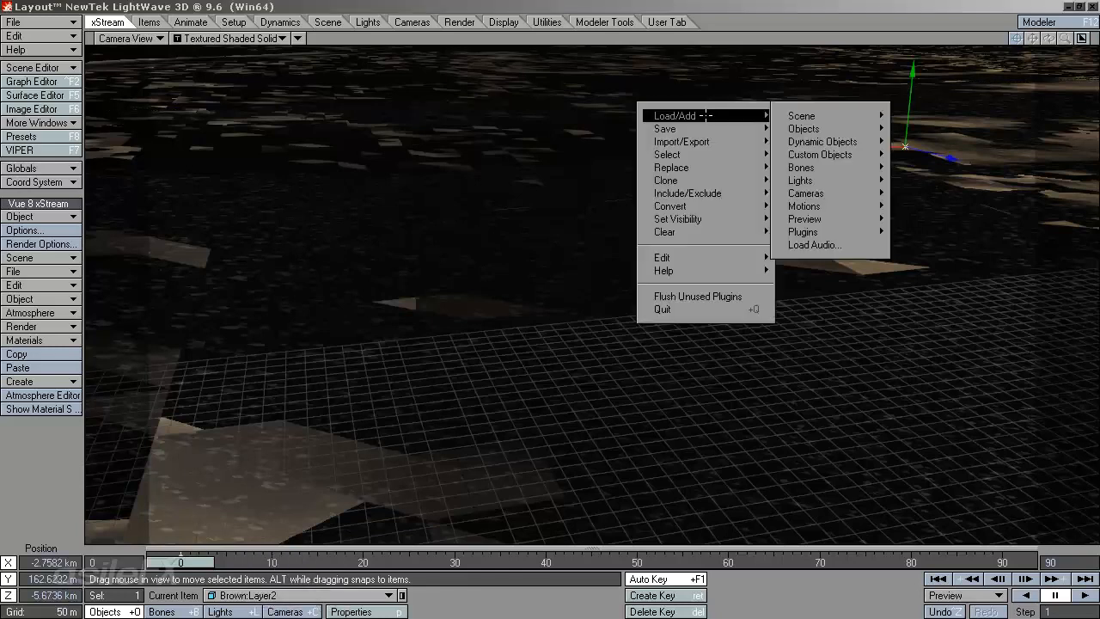
mouse_move(721, 155)
mouse_move(748, 116)
mouse_move(806, 130)
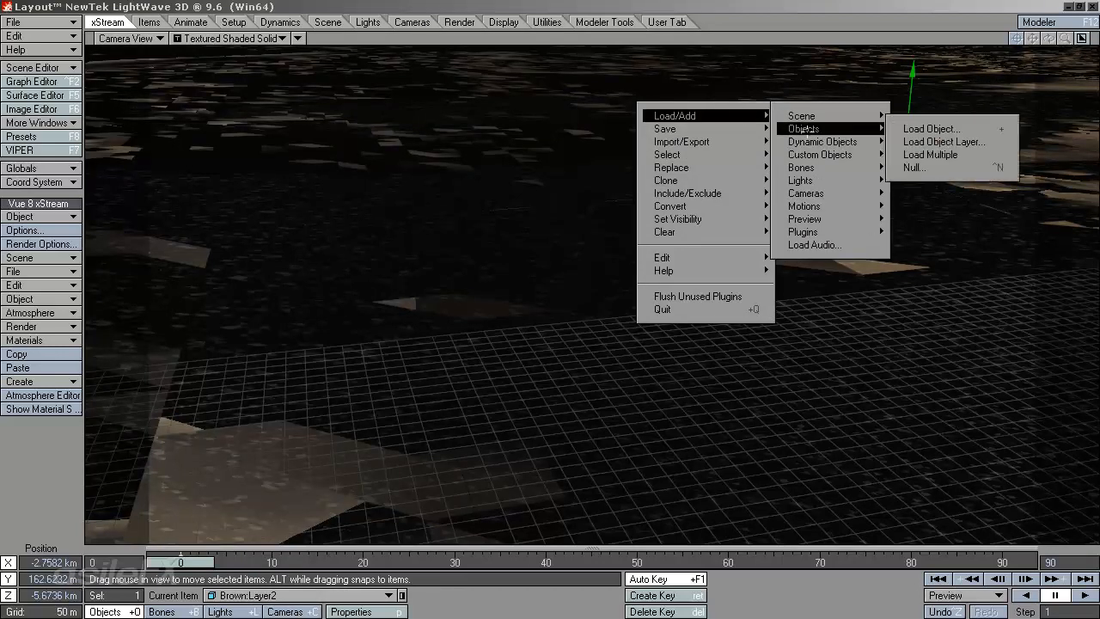
right_click(660, 162, "ctrl+shift")
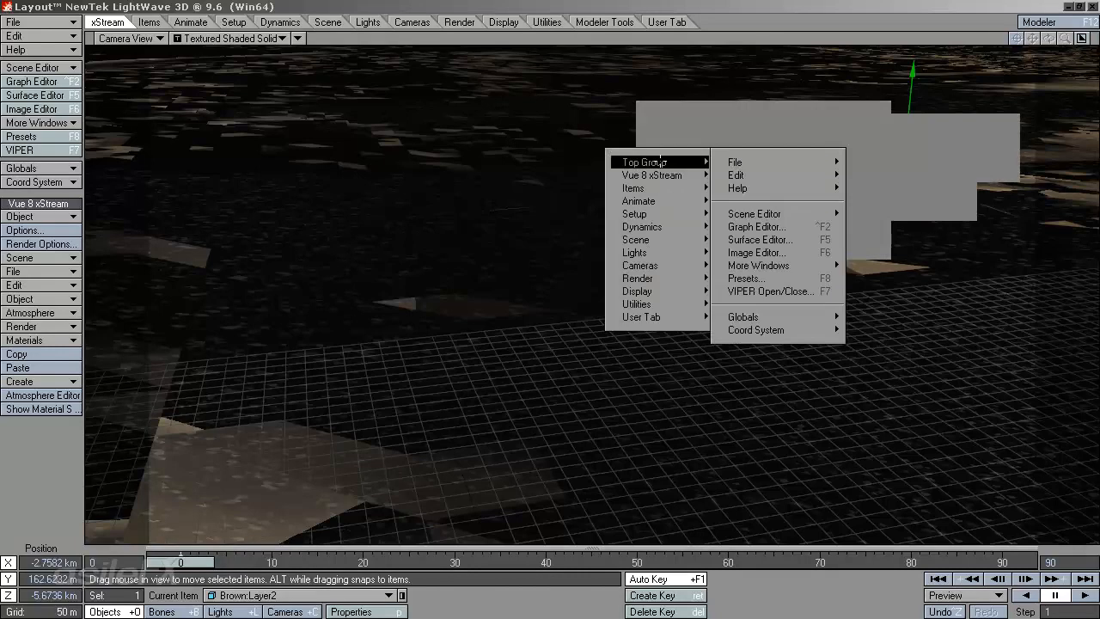
mouse_move(670, 178)
left_click(792, 200)
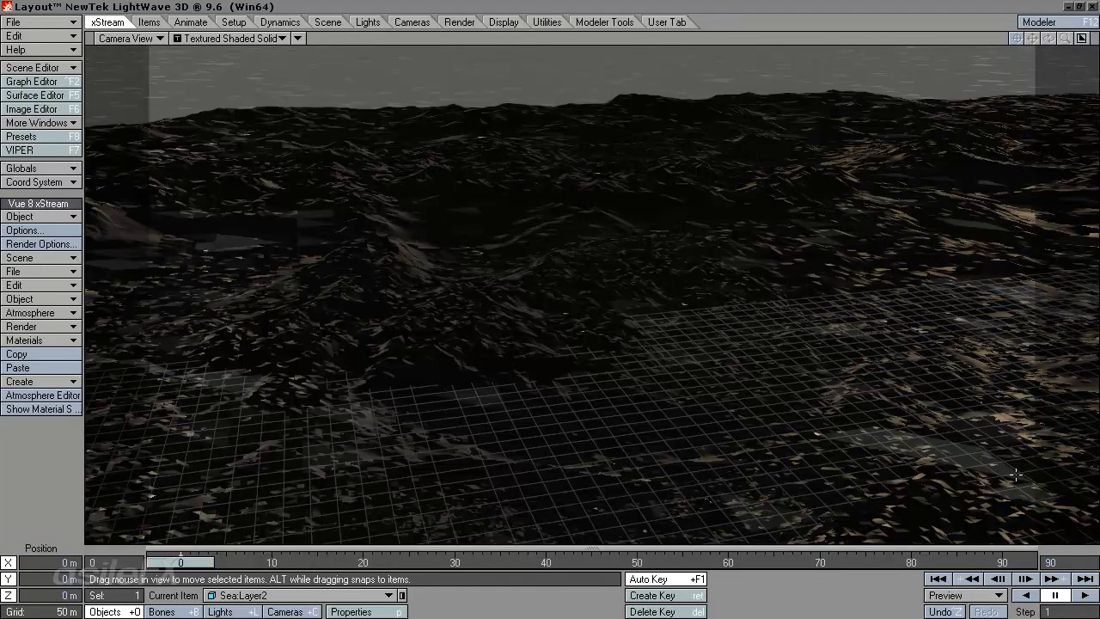
Open the Vue Atmosphere Editor for the scene.
left_click(39, 396)
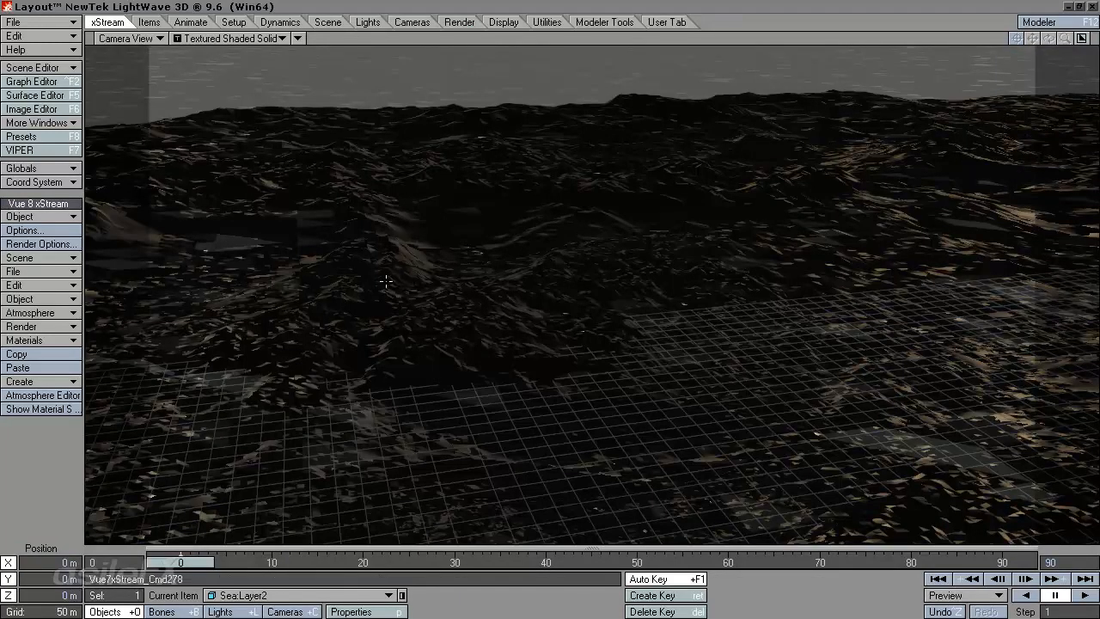